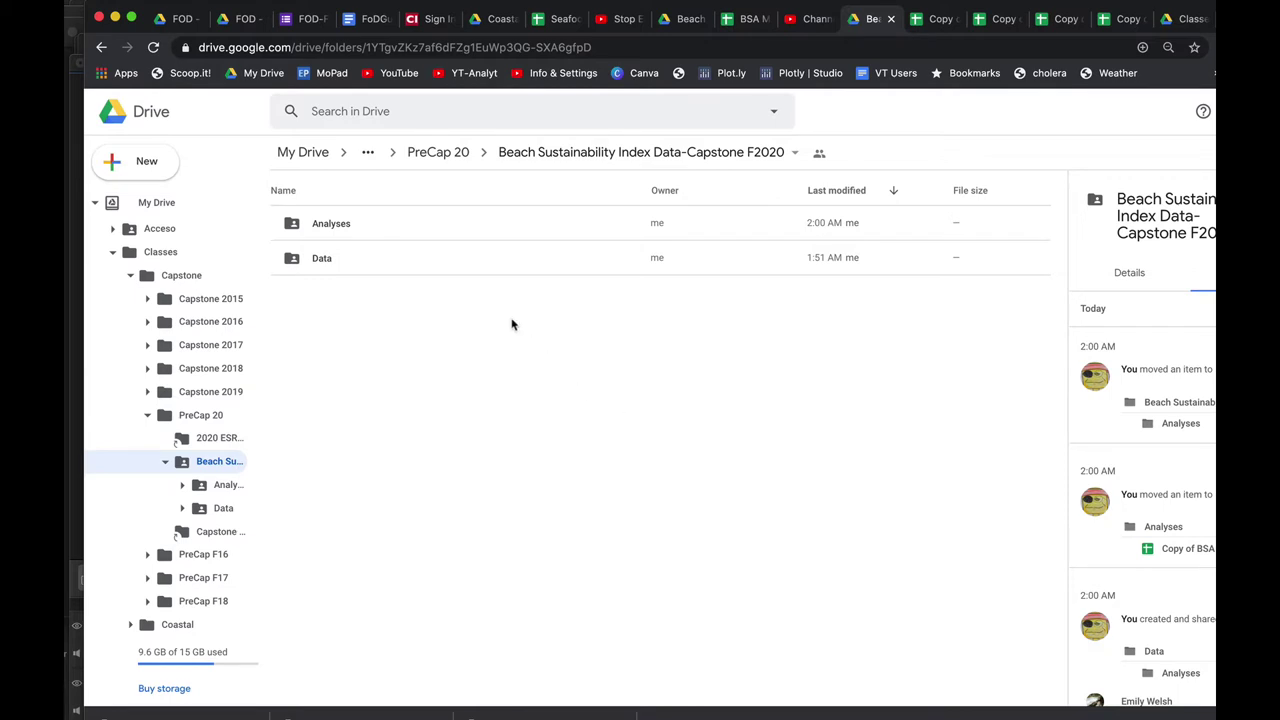
- Open the Data folder's copy of Master_Compiled_Edit_Feb_2019 and inspect the rows for Broad, Carpinteria and El Matador beaches
double_click(330, 259)
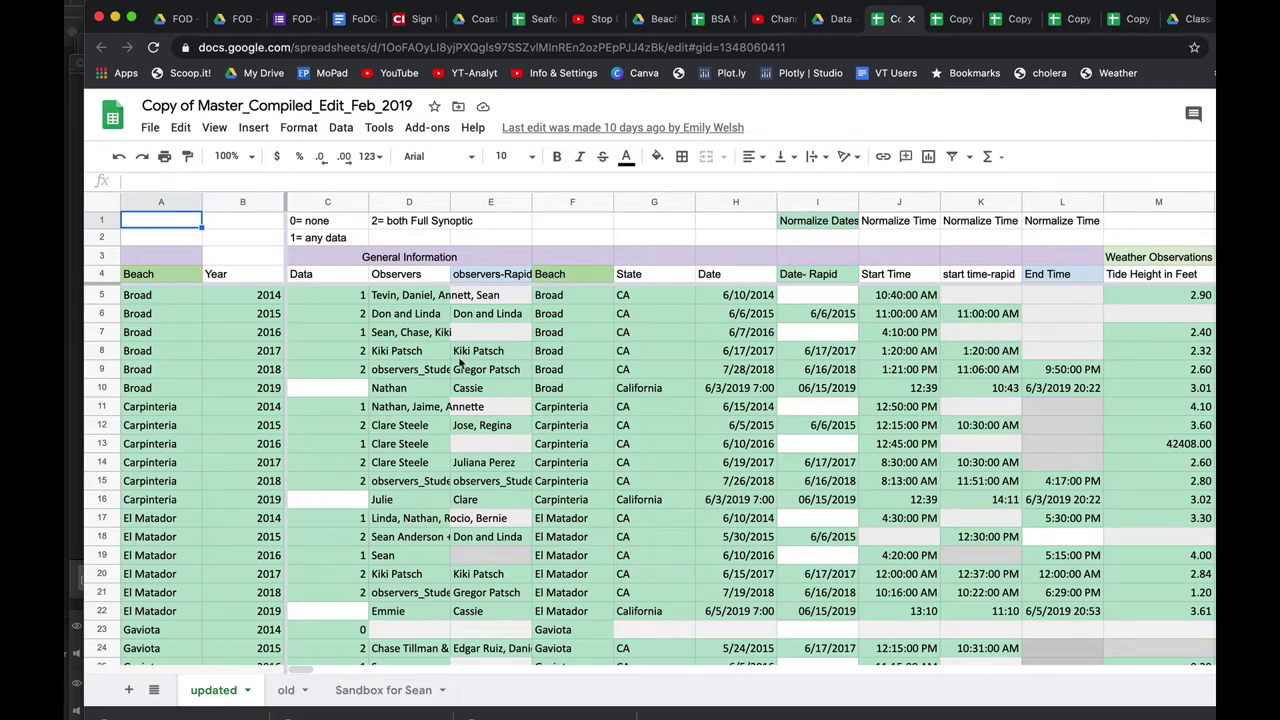
left_click(256, 300)
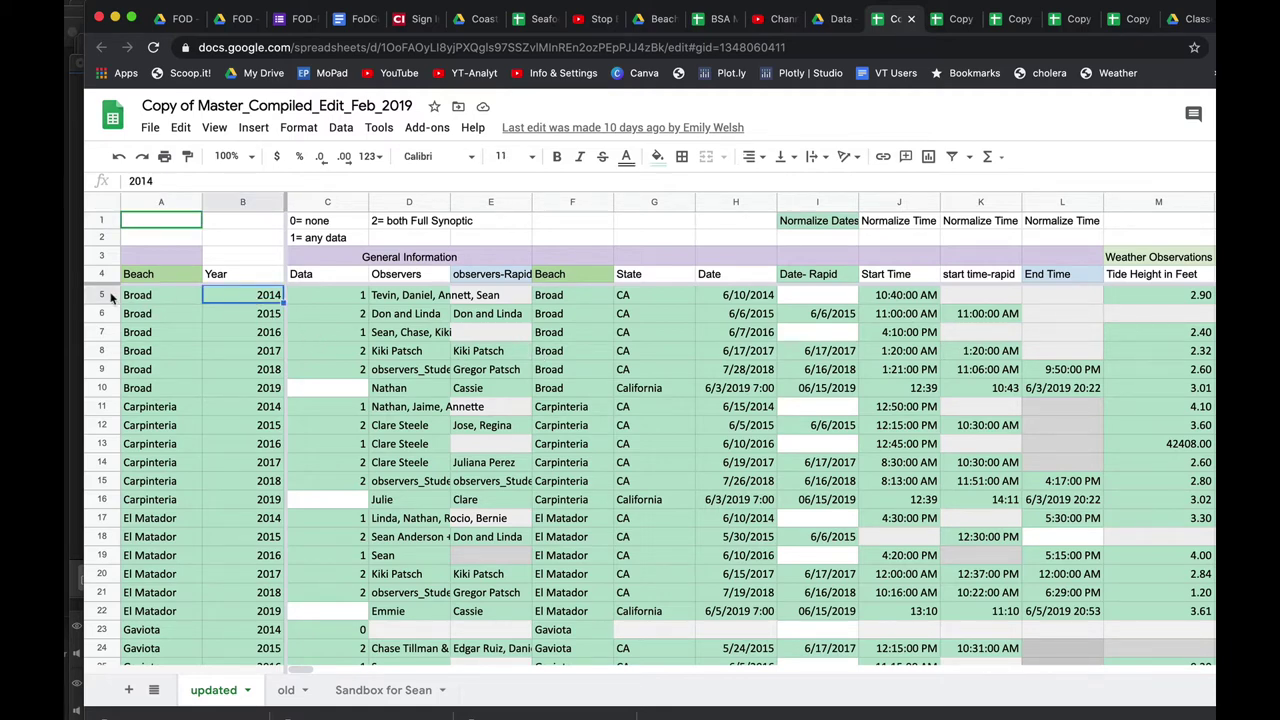
left_click(106, 294)
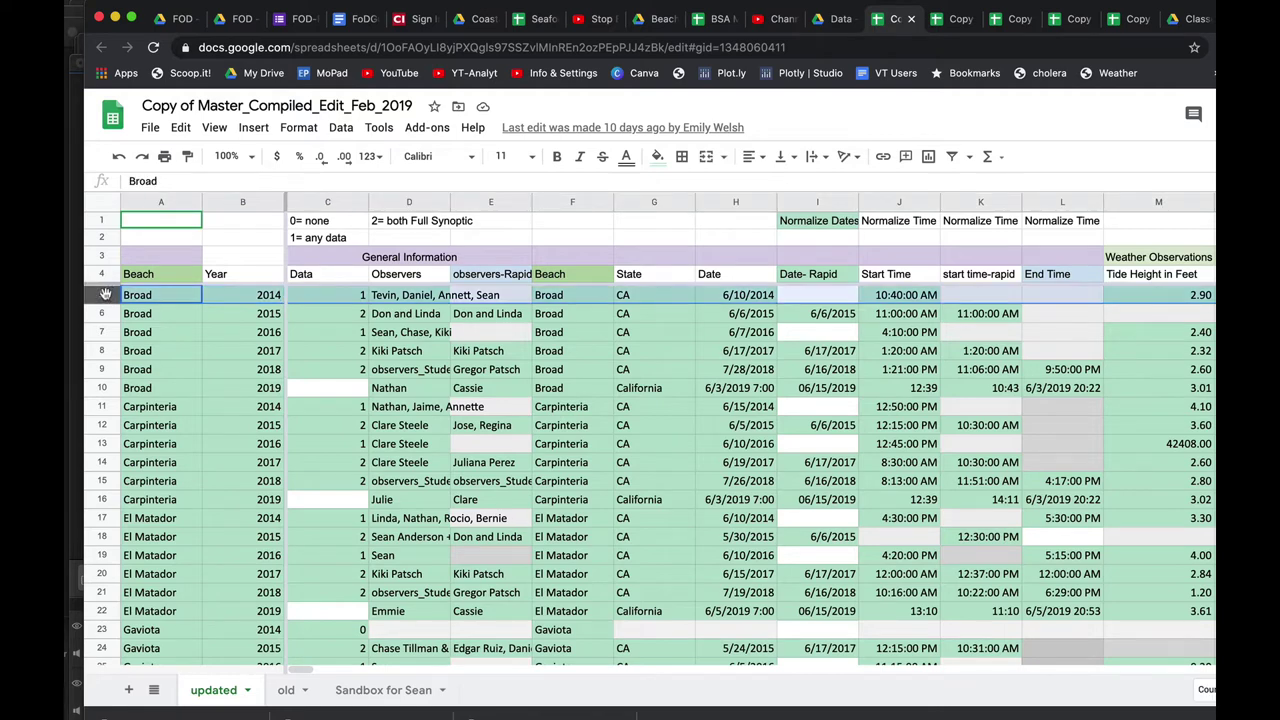
left_click(104, 406)
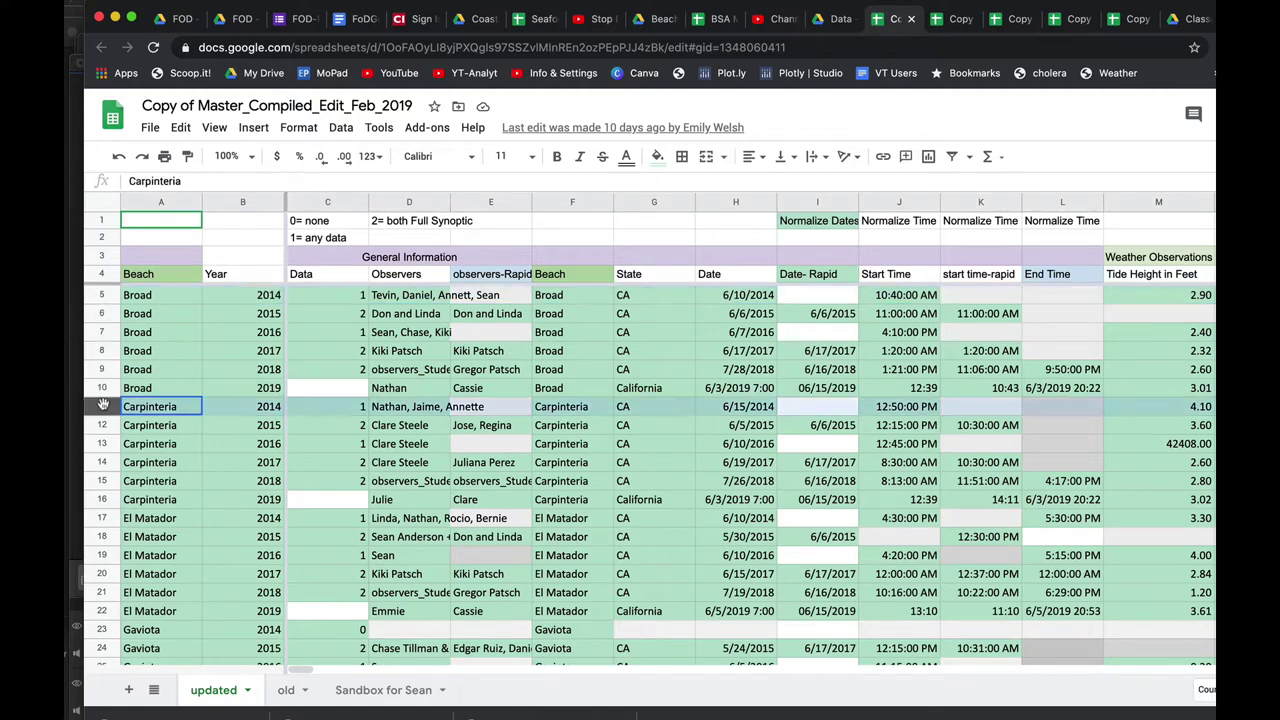
left_click(101, 537)
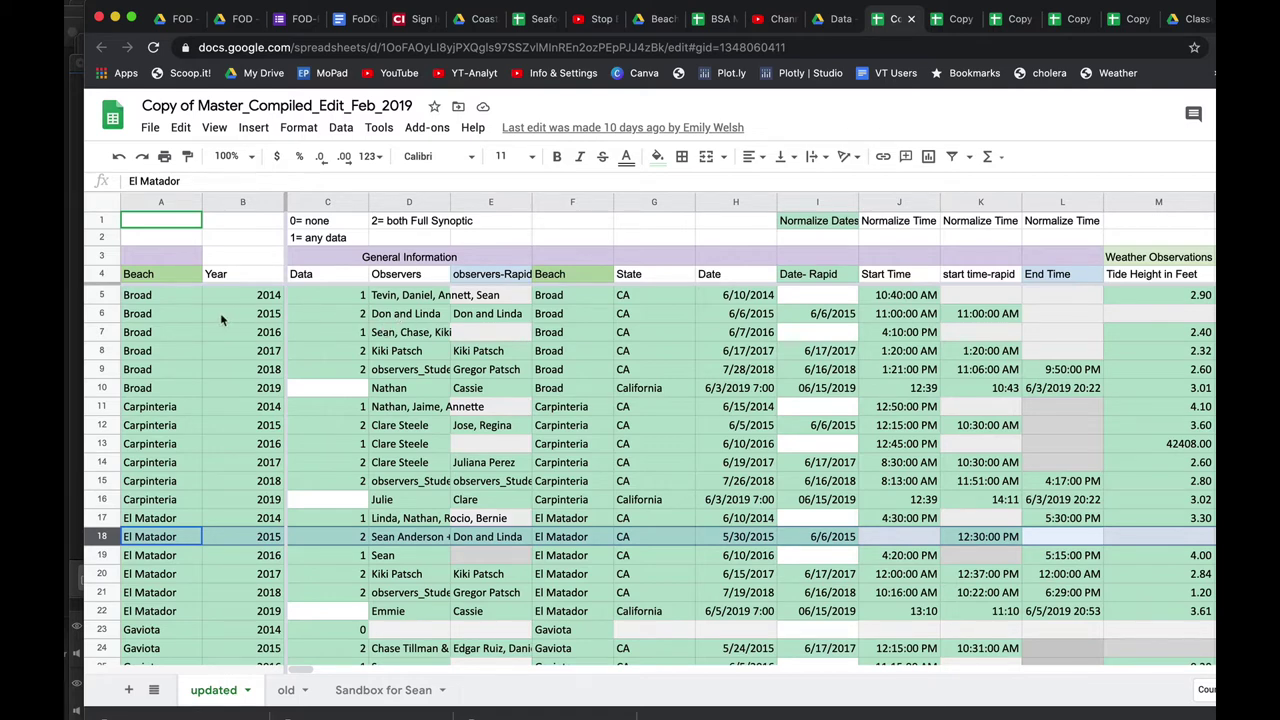
- Examine the Beach, Year and Data columns together with the data code legend above them
left_click(158, 200)
left_click(250, 202, "shift")
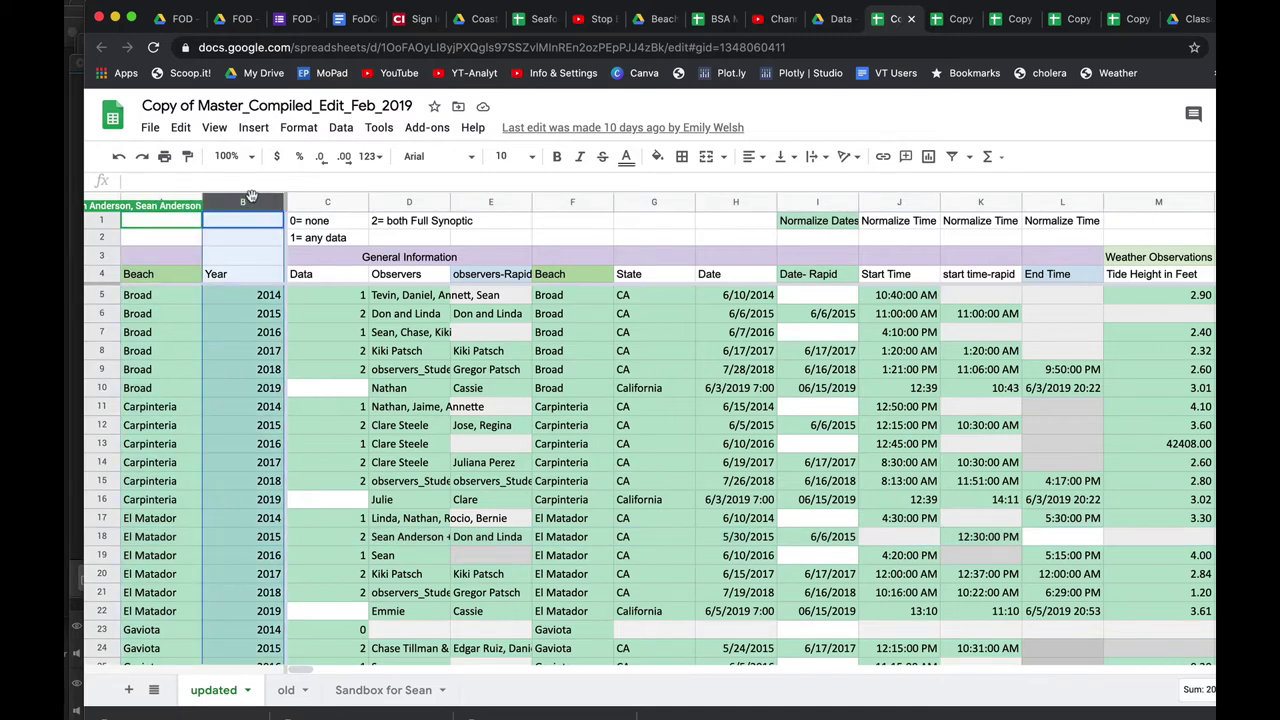
left_click(326, 203)
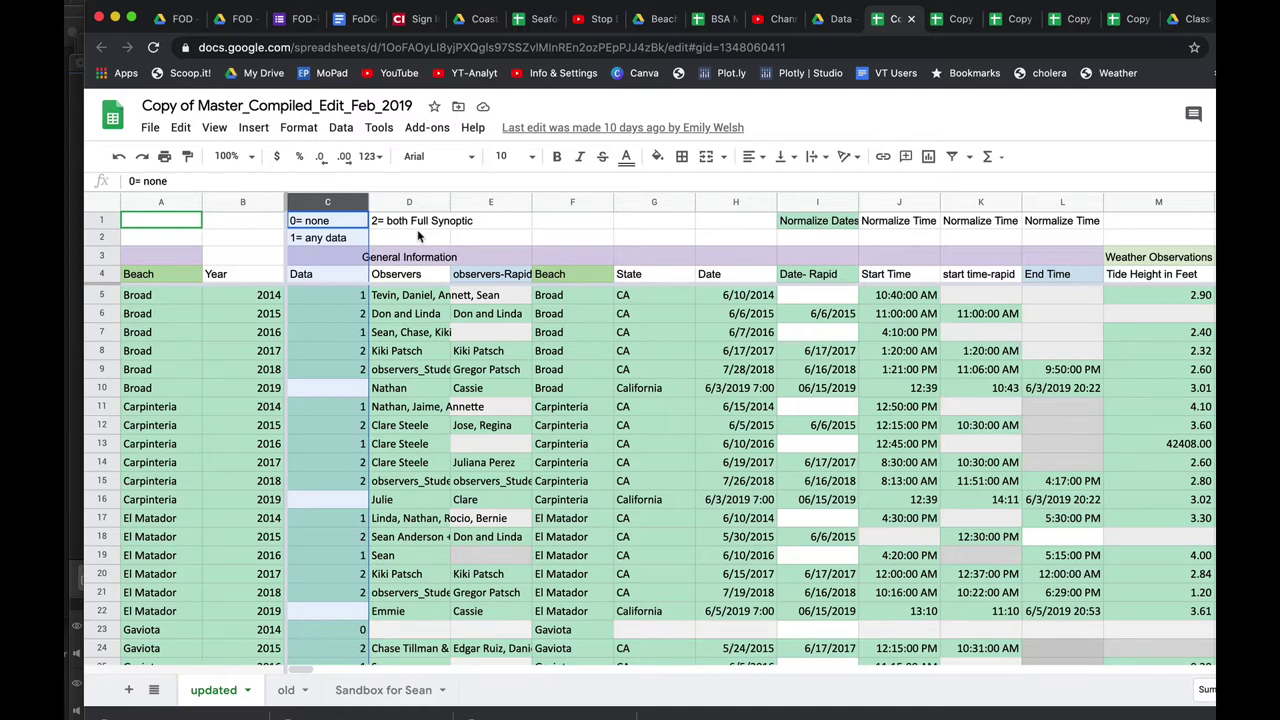
left_click(426, 227)
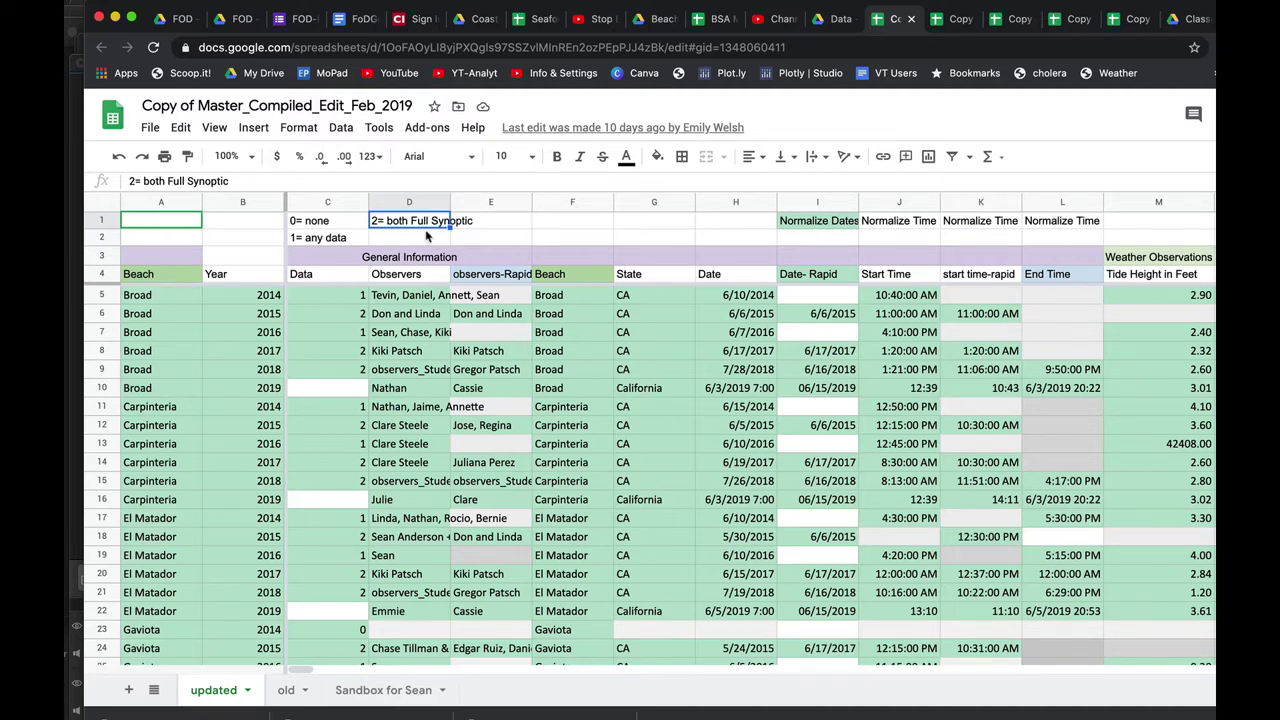
left_click(160, 300)
left_click_drag(161, 203, 163, 195)
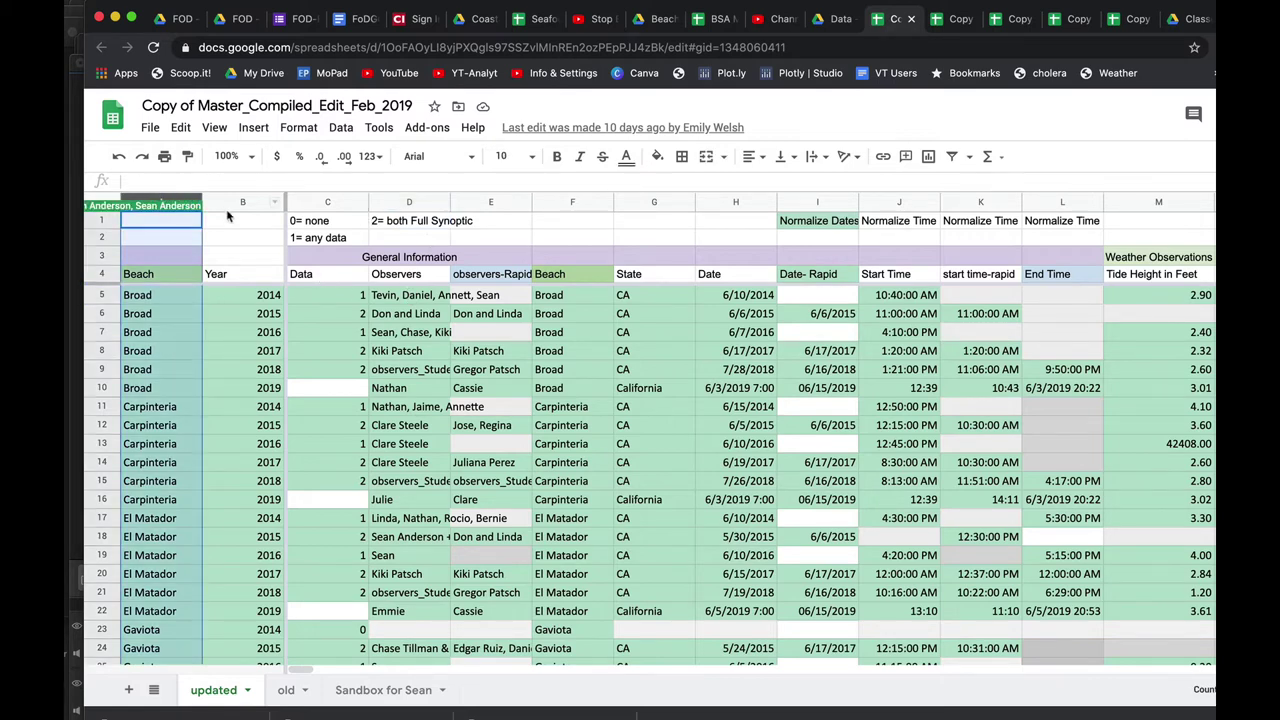
left_click(238, 203)
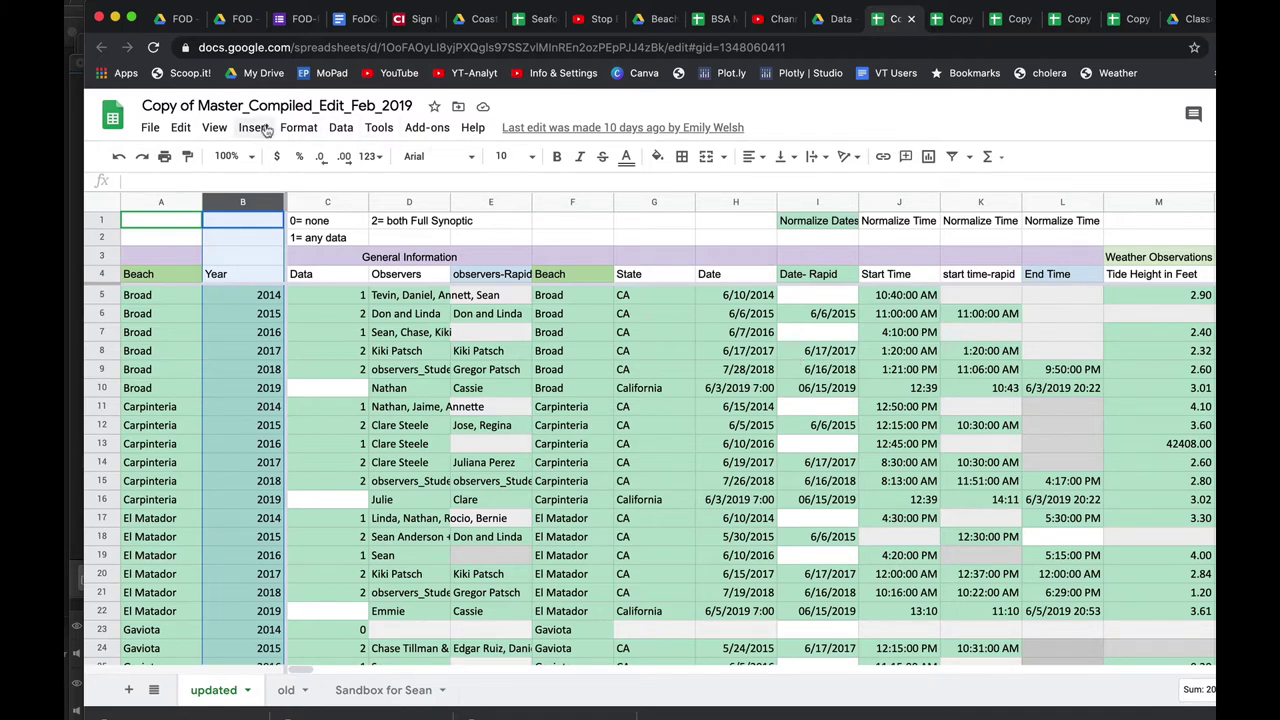
- Set the spreadsheet zoom to 150%
left_click(214, 127)
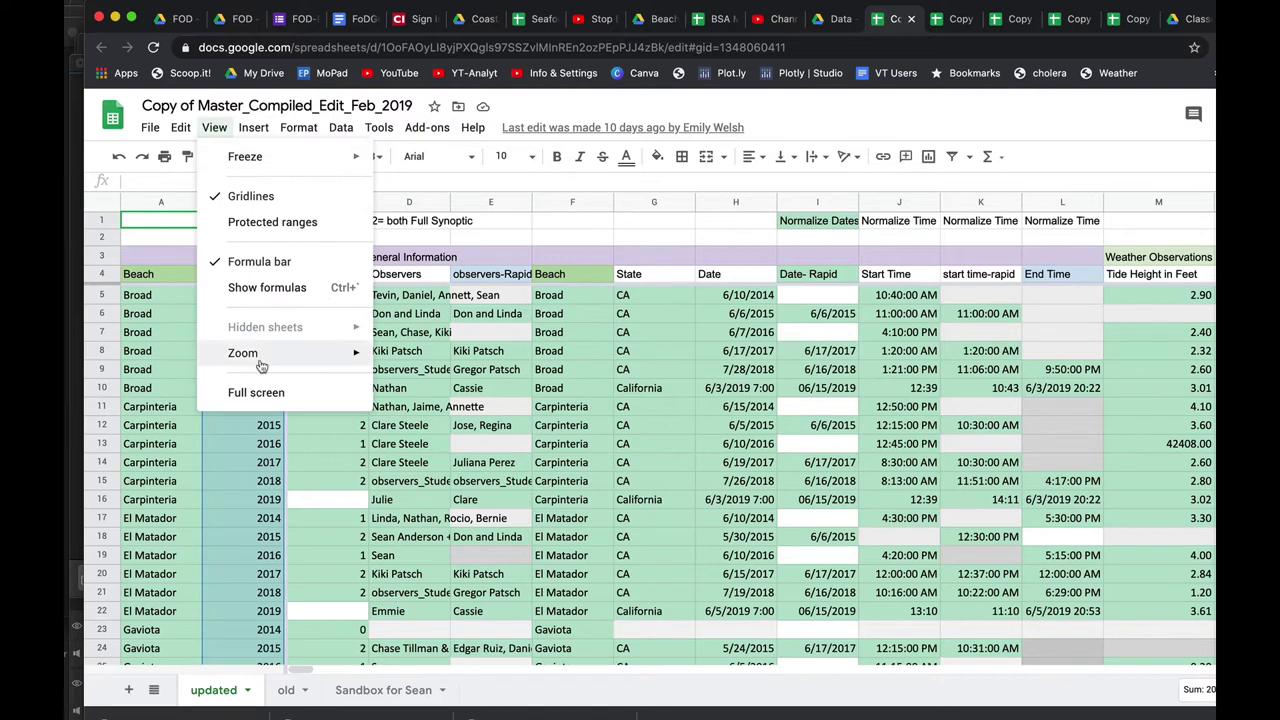
mouse_move(260, 358)
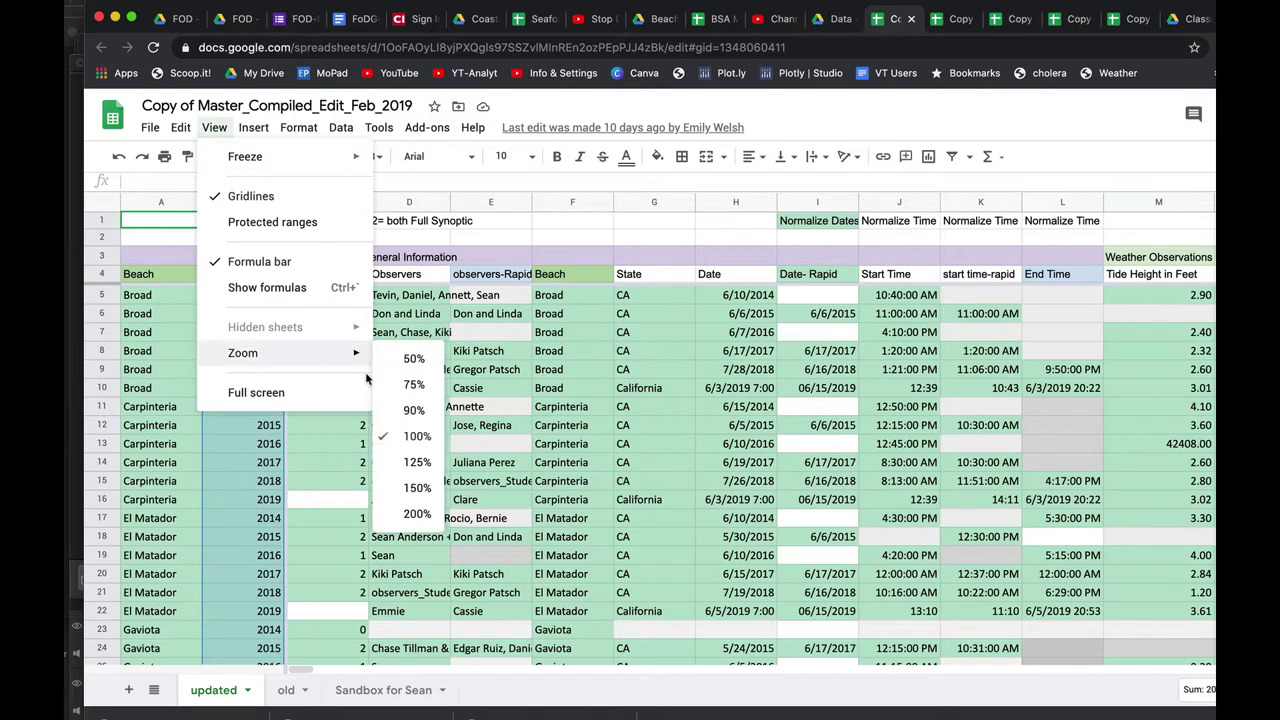
left_click(412, 488)
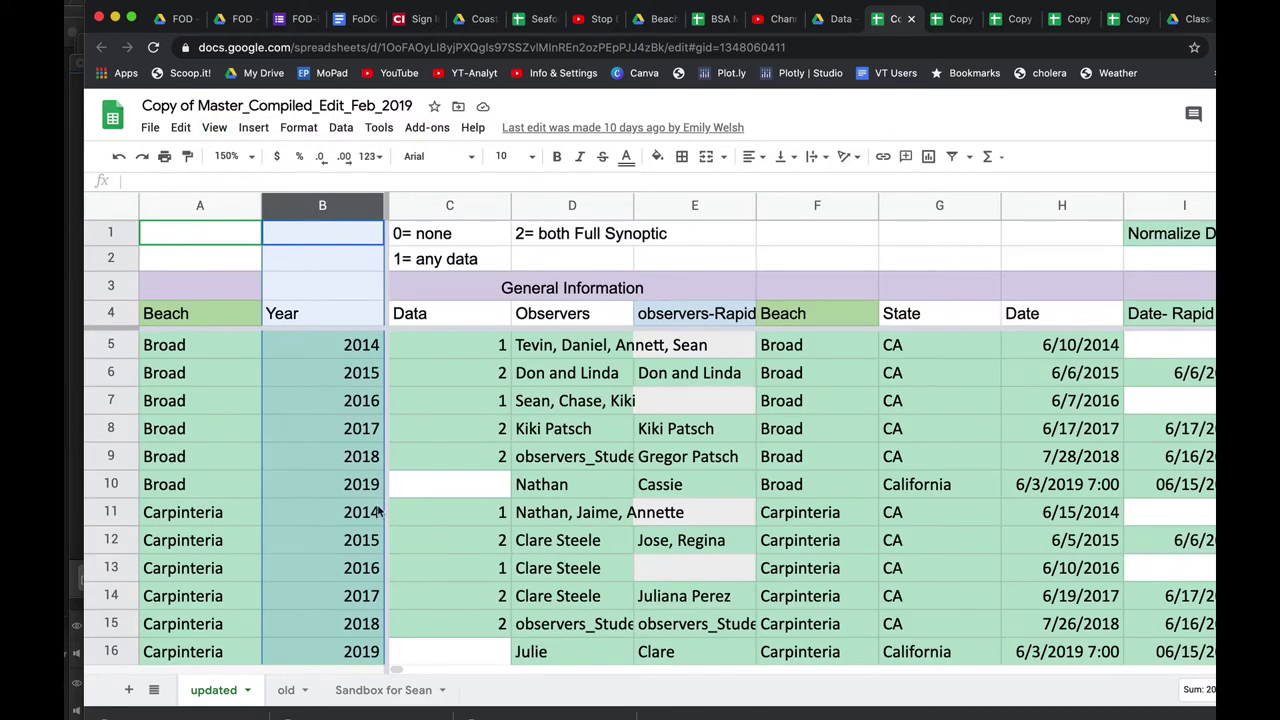
- Inspect the Data, Observers, observers-Rapid and State columns of the general information section
left_click(457, 432)
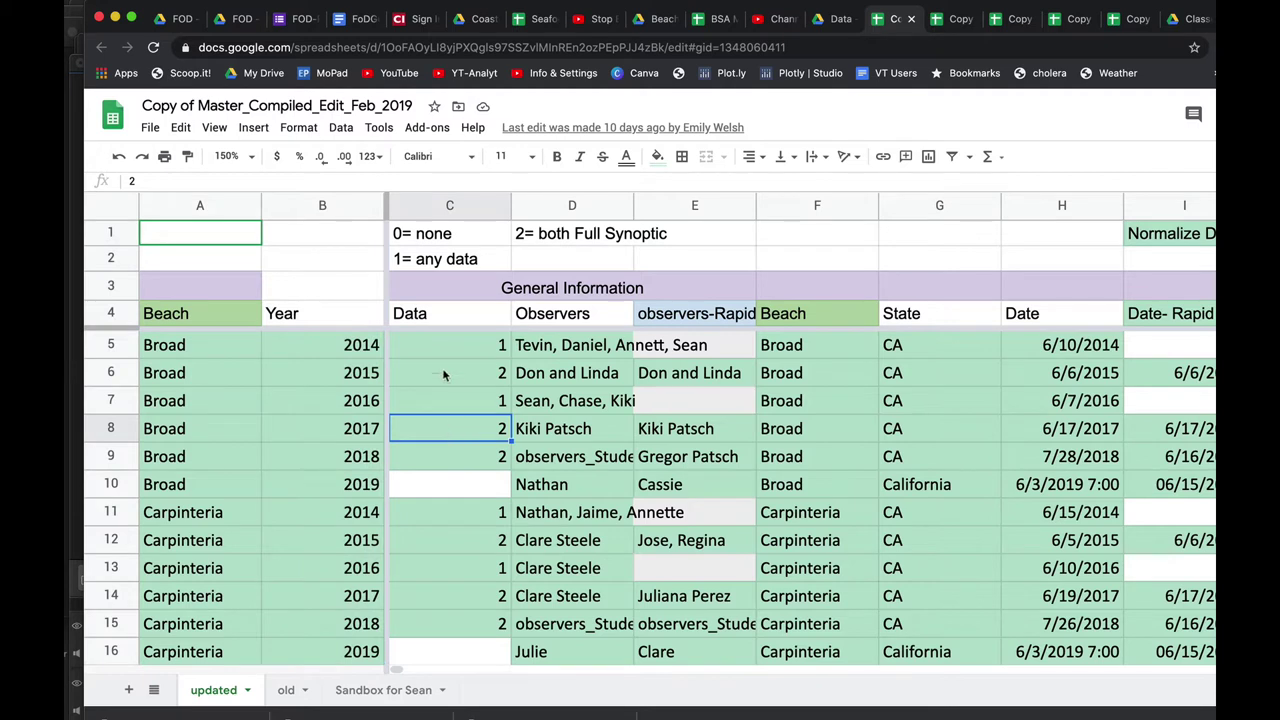
left_click(576, 206)
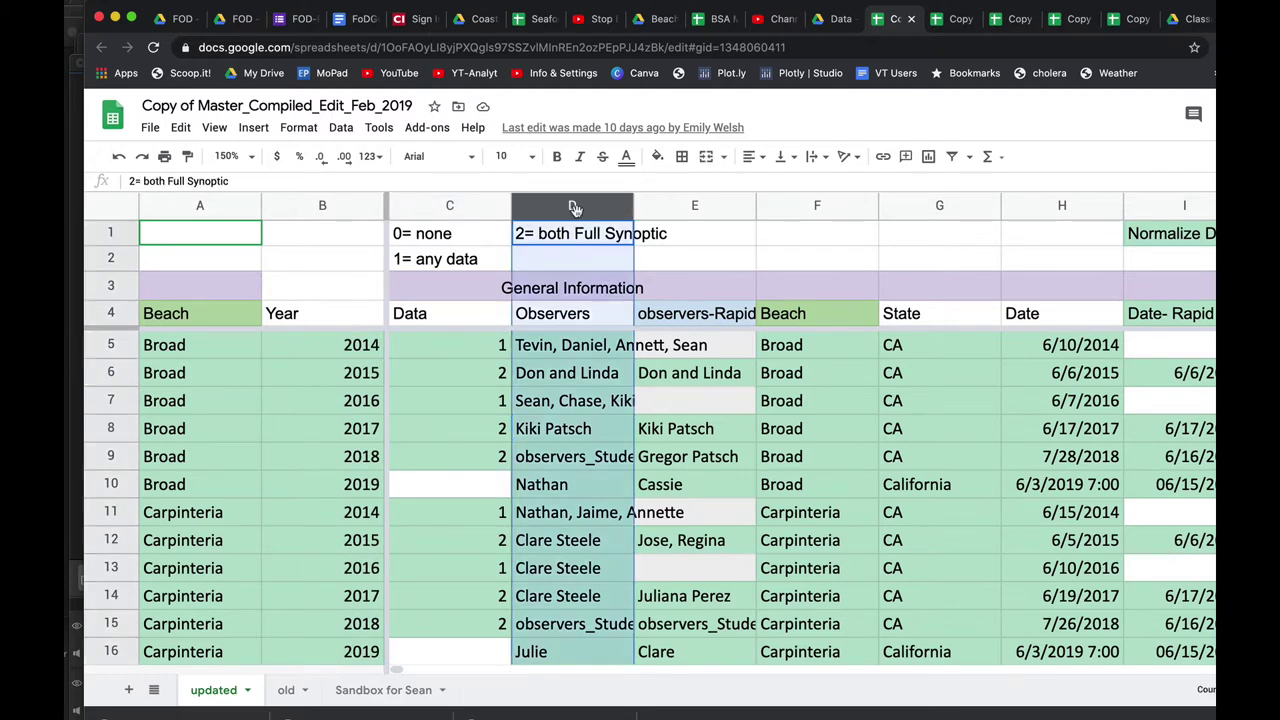
left_click(694, 206)
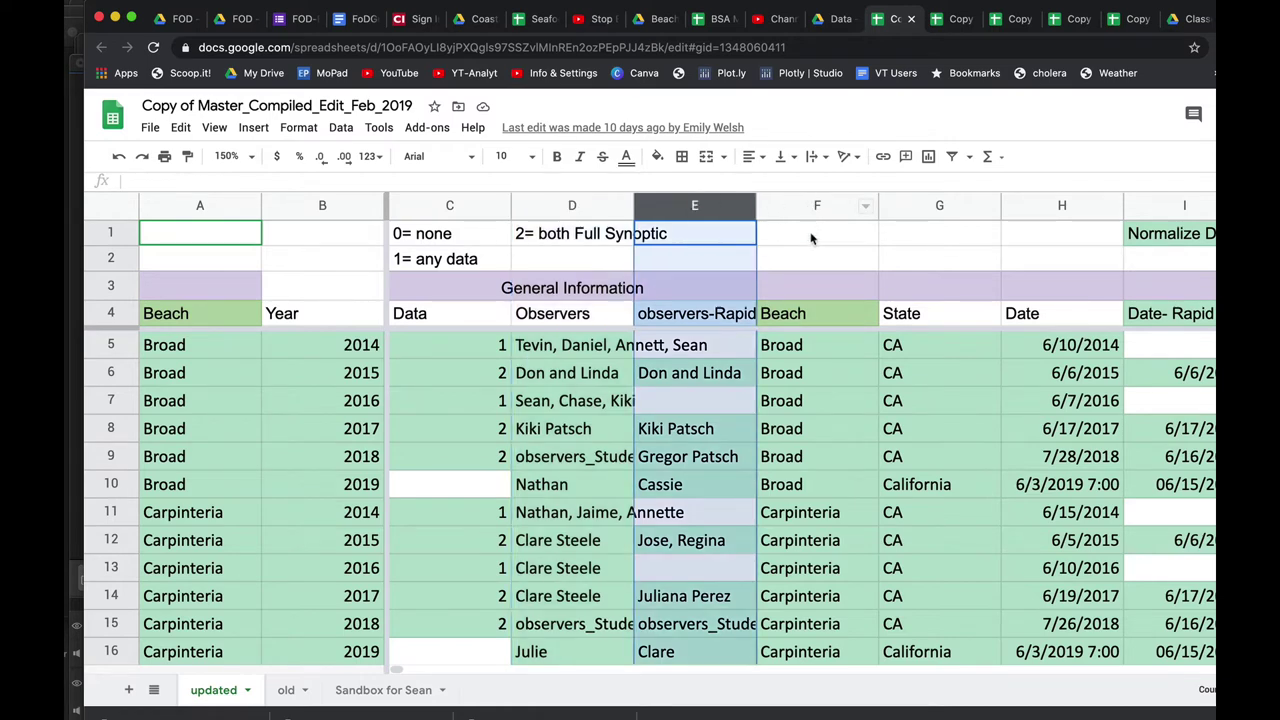
scroll(814, 280, "right", 8)
scroll(812, 283, "left", 4)
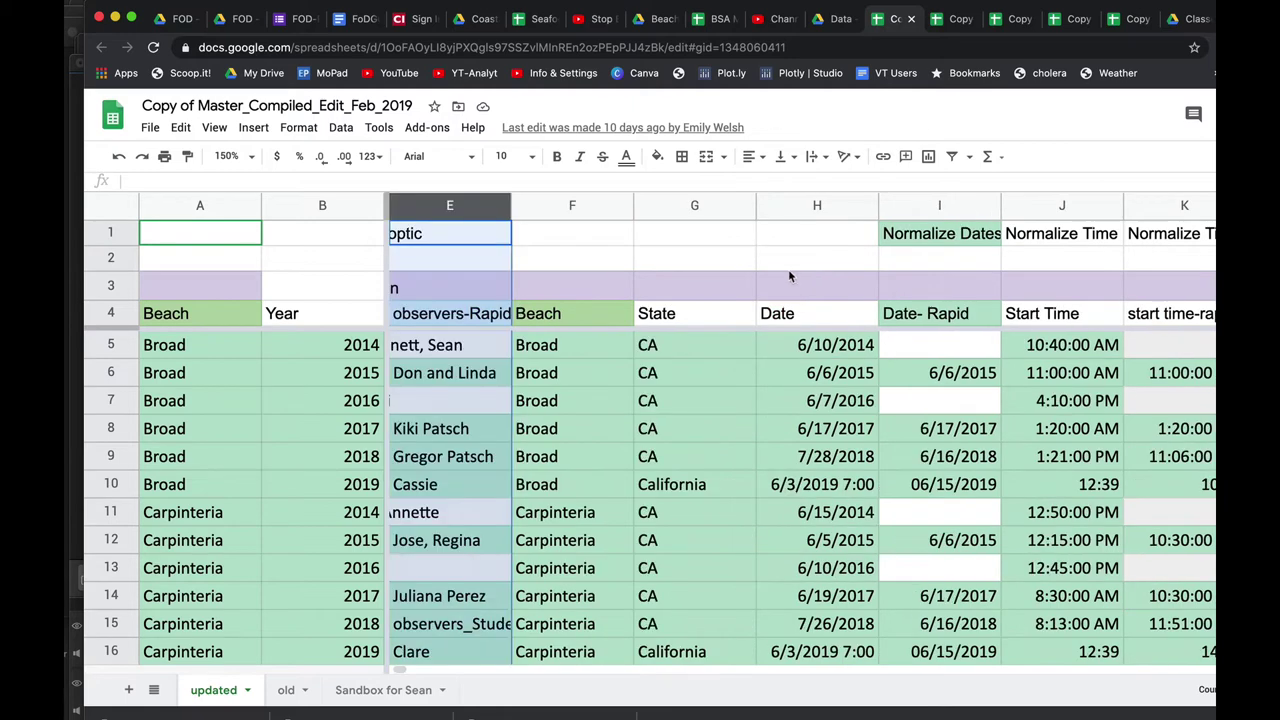
left_click(712, 204)
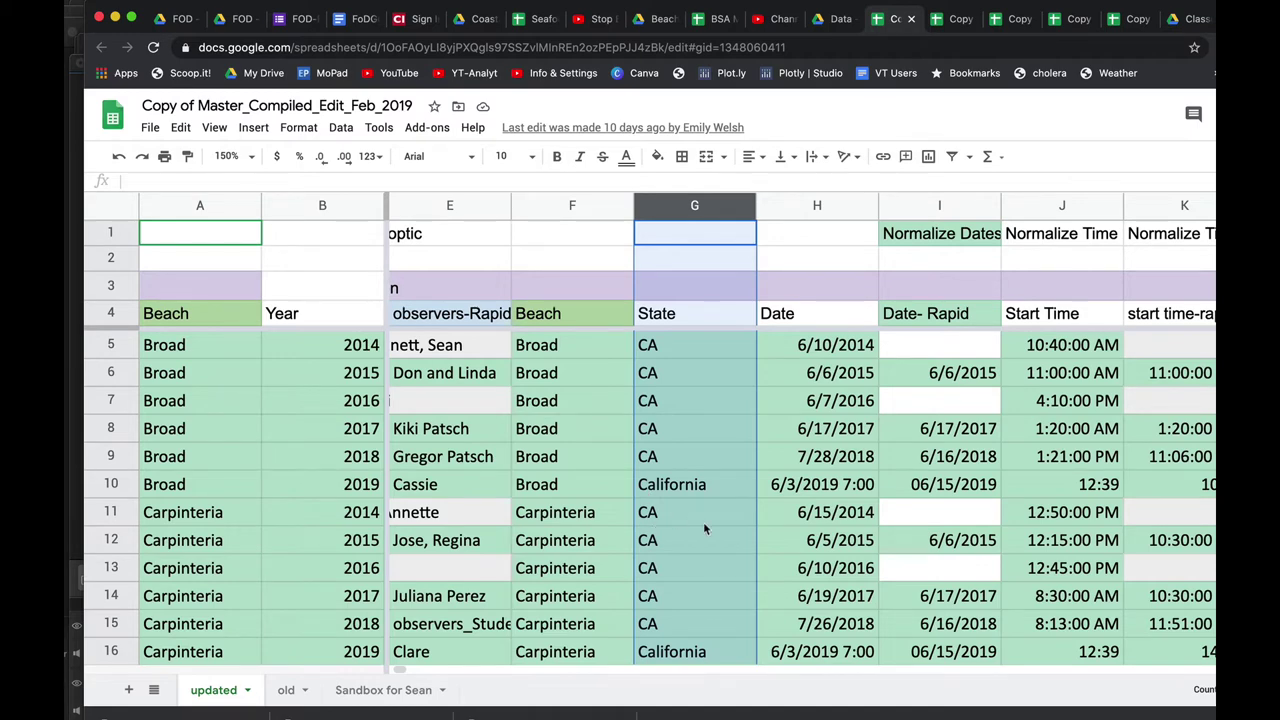
- Review the date and time columns and the weather observations from tide height through wave direction
scroll(704, 526, "right", 2)
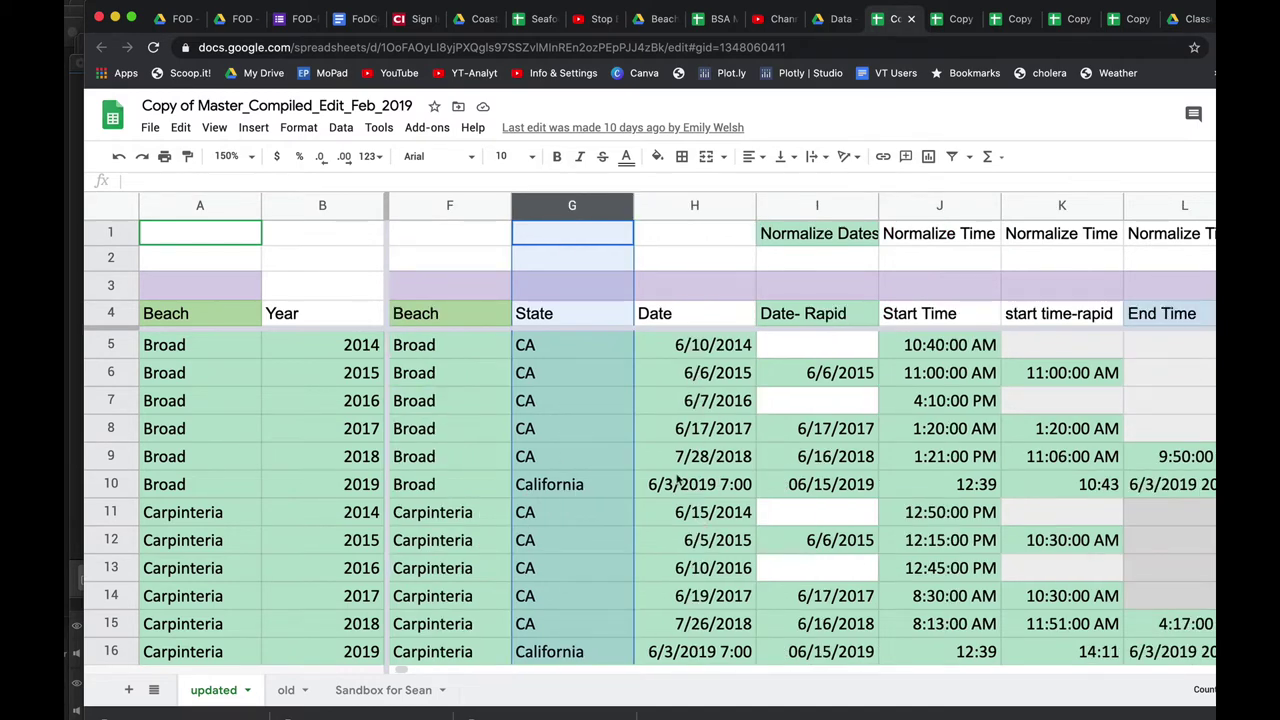
scroll(705, 472, "right", 5)
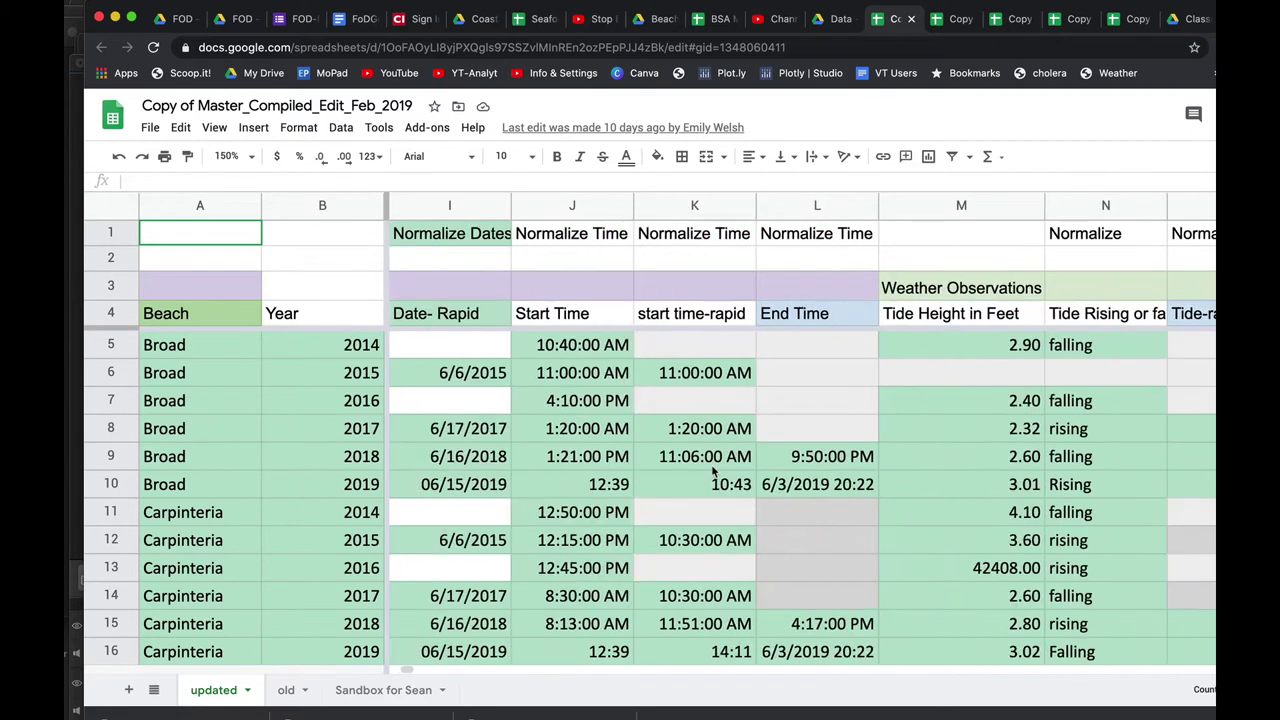
scroll(712, 472, "right", 3)
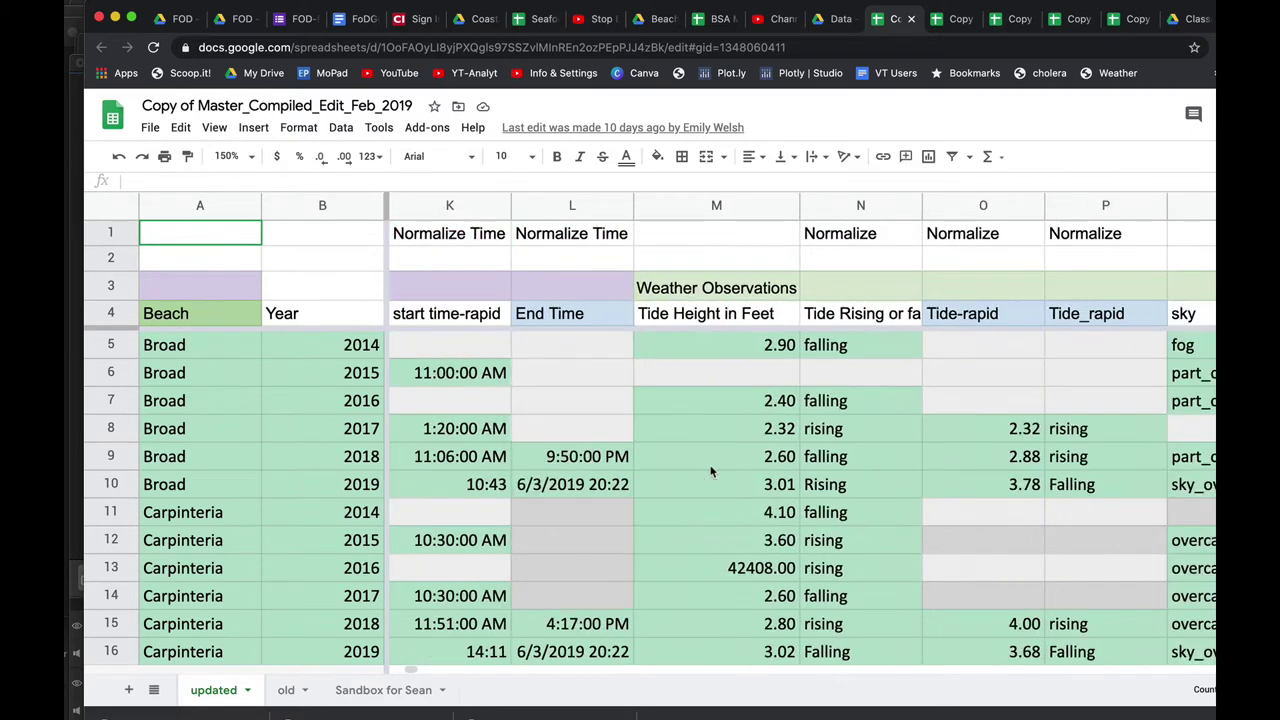
scroll(712, 472, "right", 2)
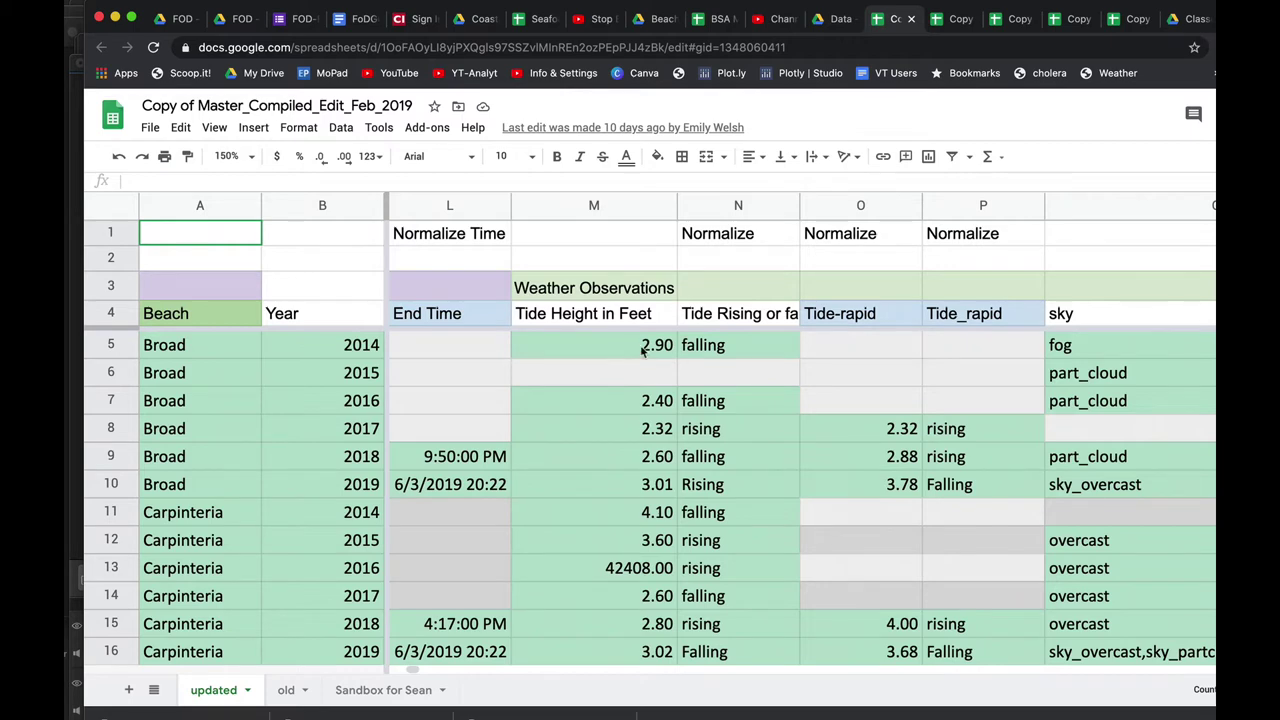
scroll(731, 433, "right", 3)
scroll(731, 433, "right", 2)
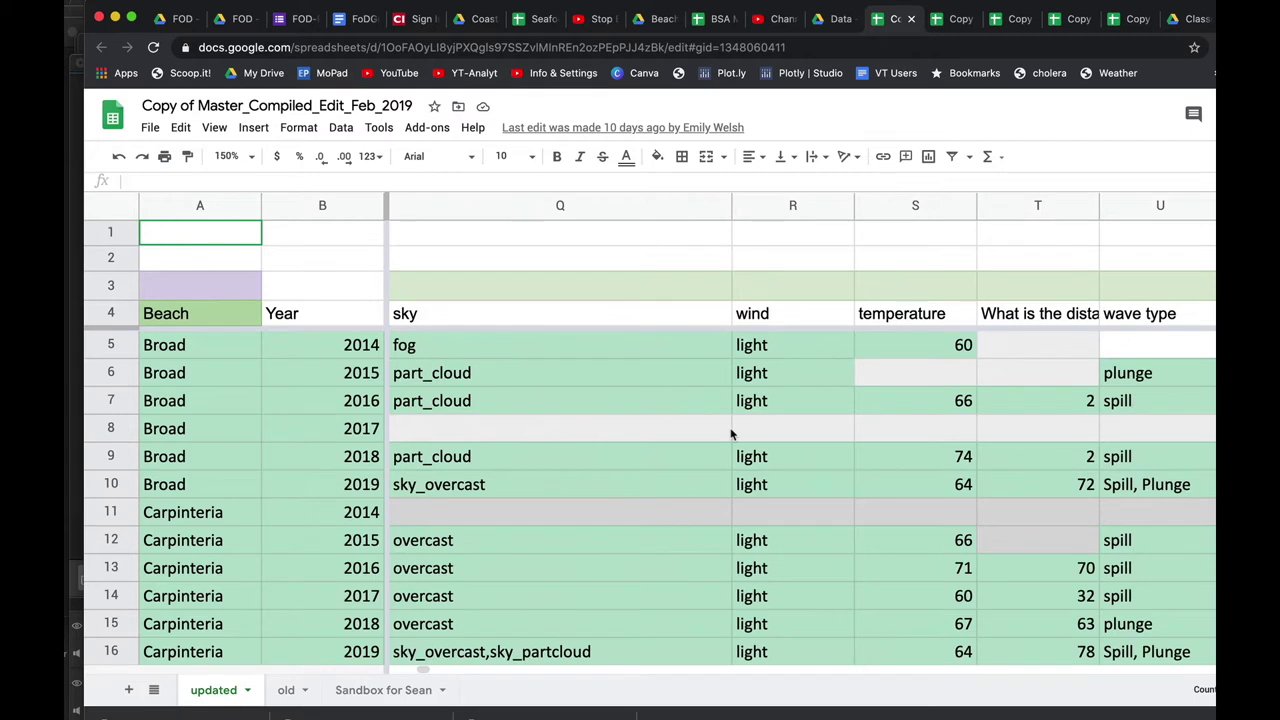
scroll(720, 380, "right", 2)
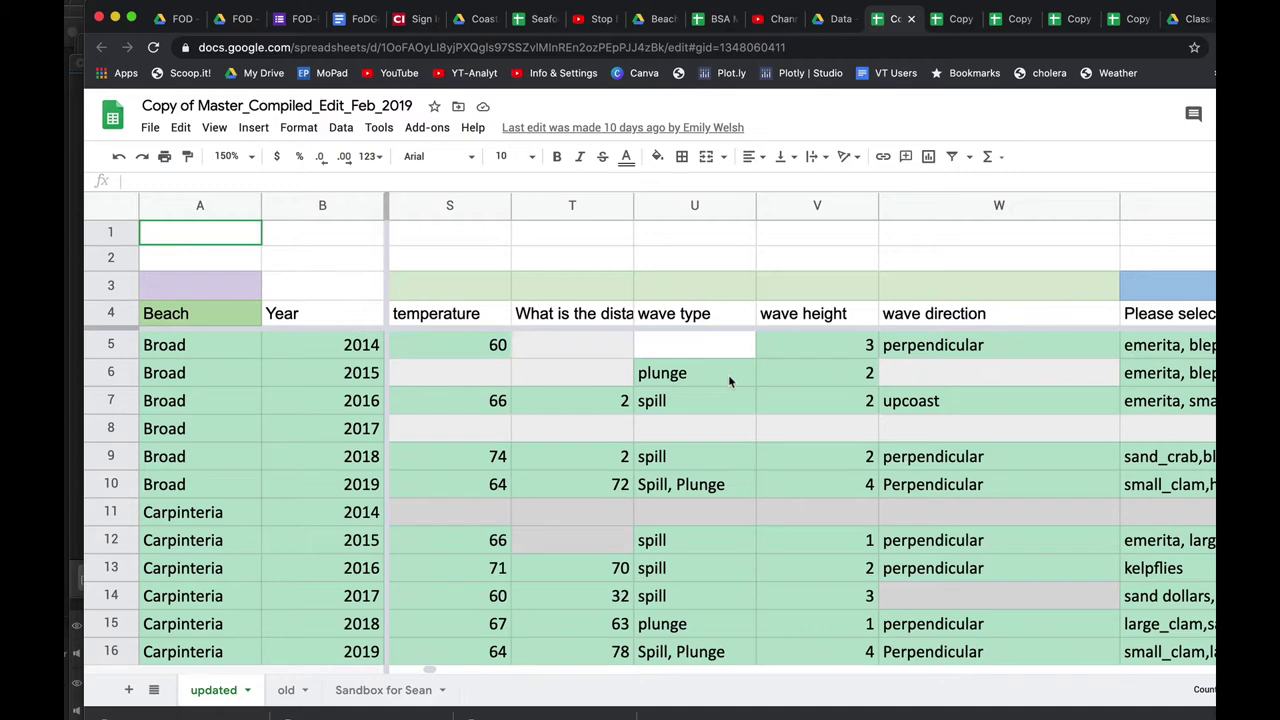
scroll(728, 374, "right", 4)
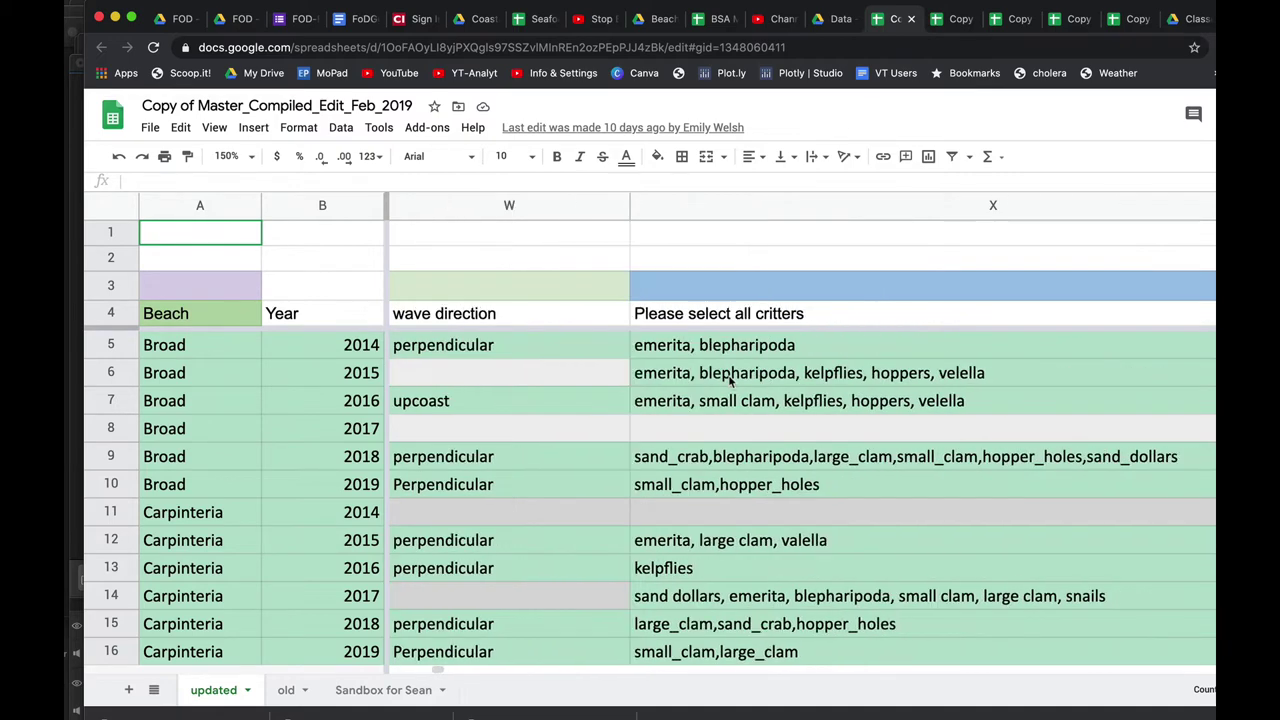
- Compare the critters selection column with the T_shells totals and the neighbouring wrack columns
scroll(730, 378, "right", 1)
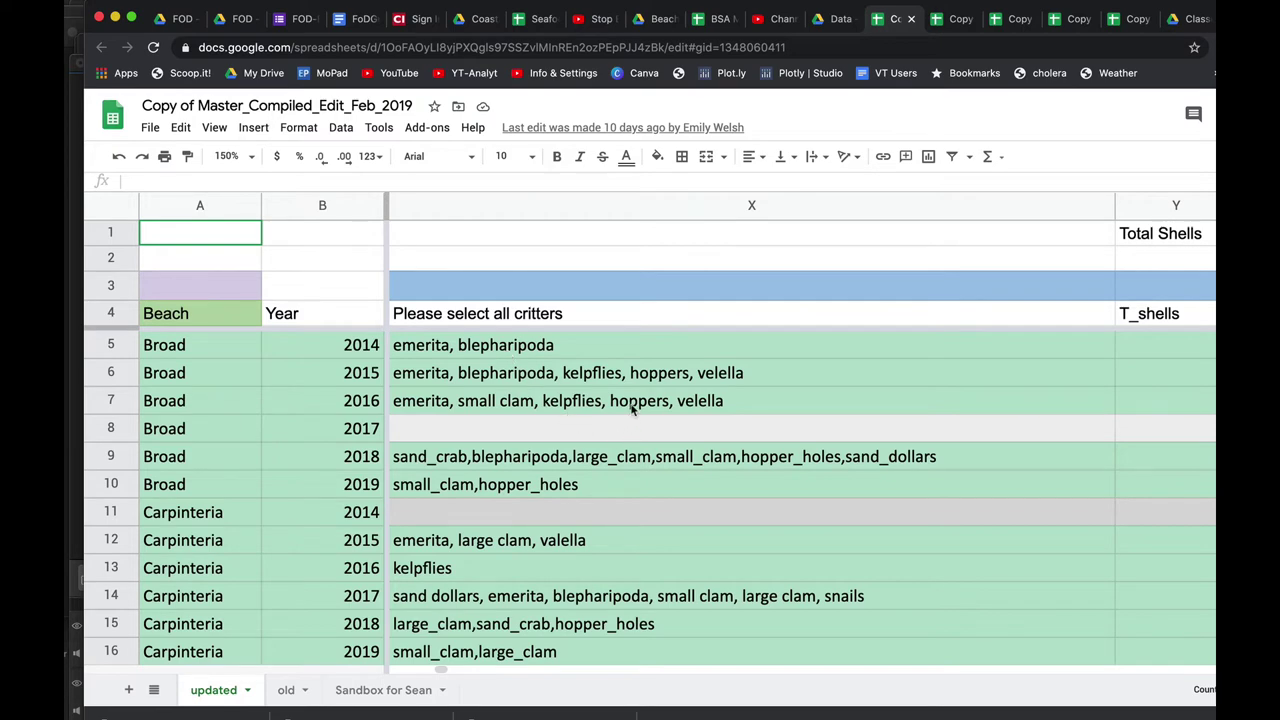
scroll(645, 480, "right", 5)
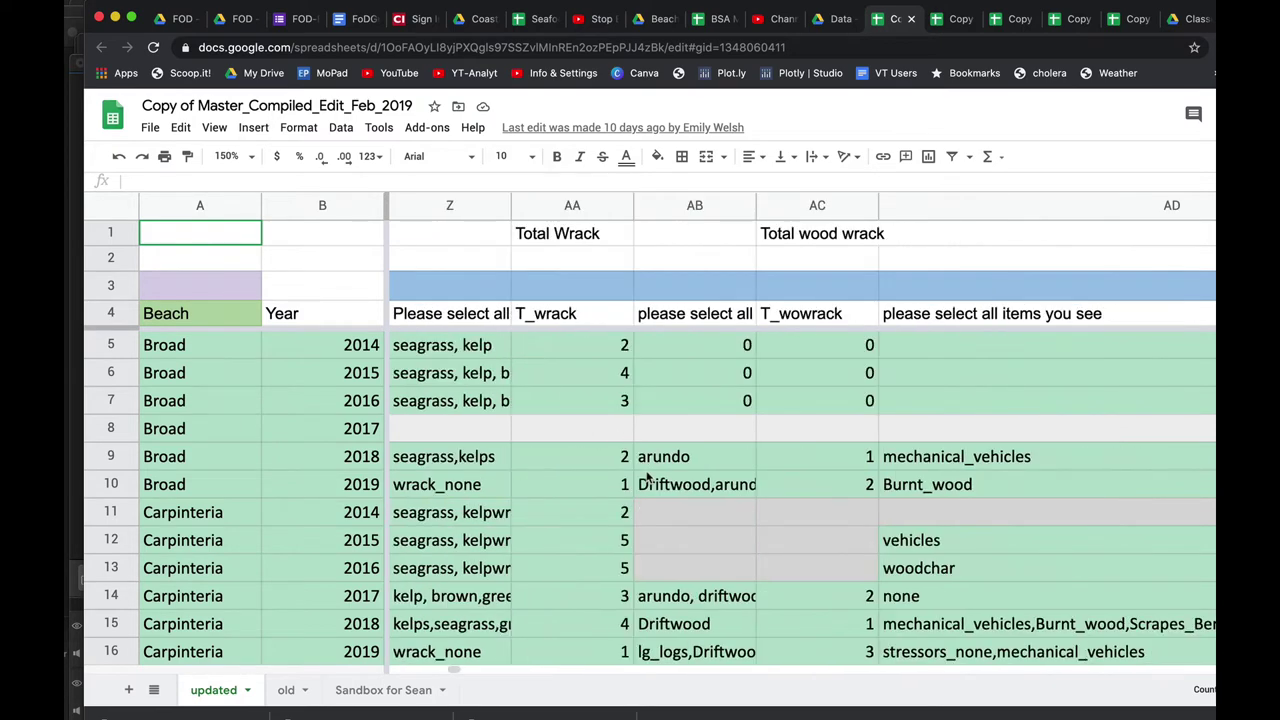
scroll(647, 478, "left", 1)
scroll(646, 478, "left", 1)
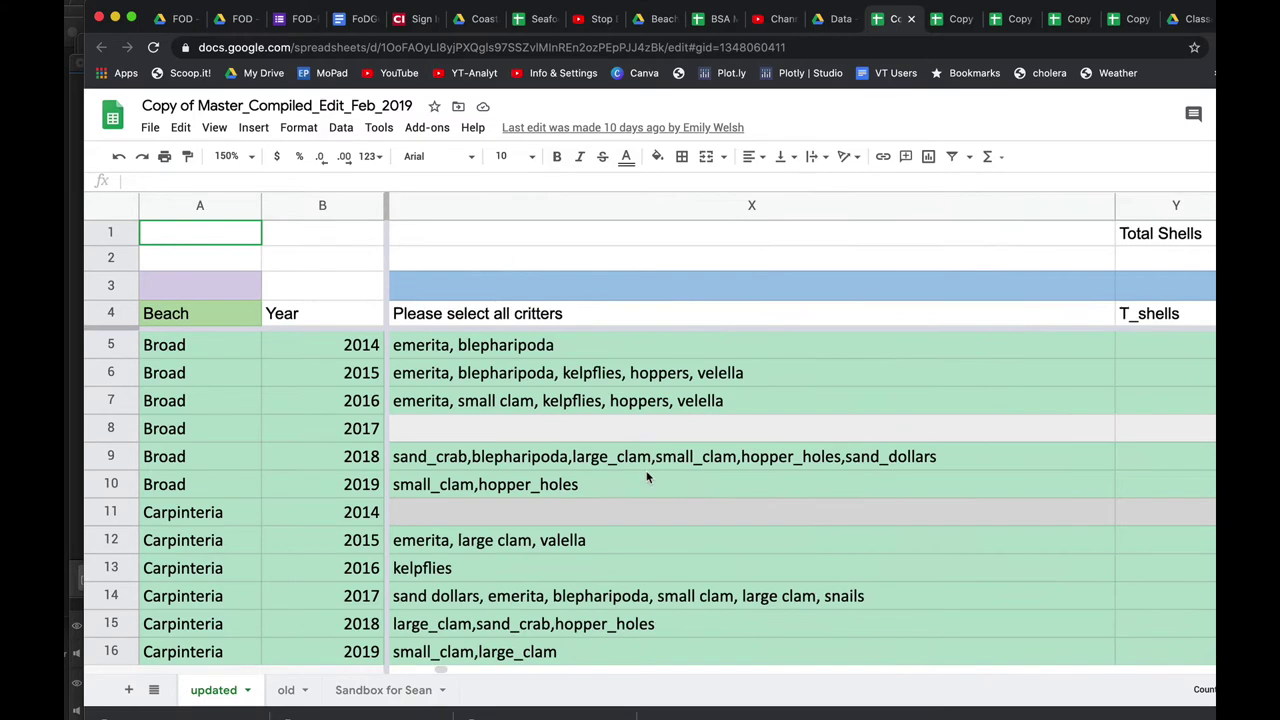
scroll(646, 477, "right", 1)
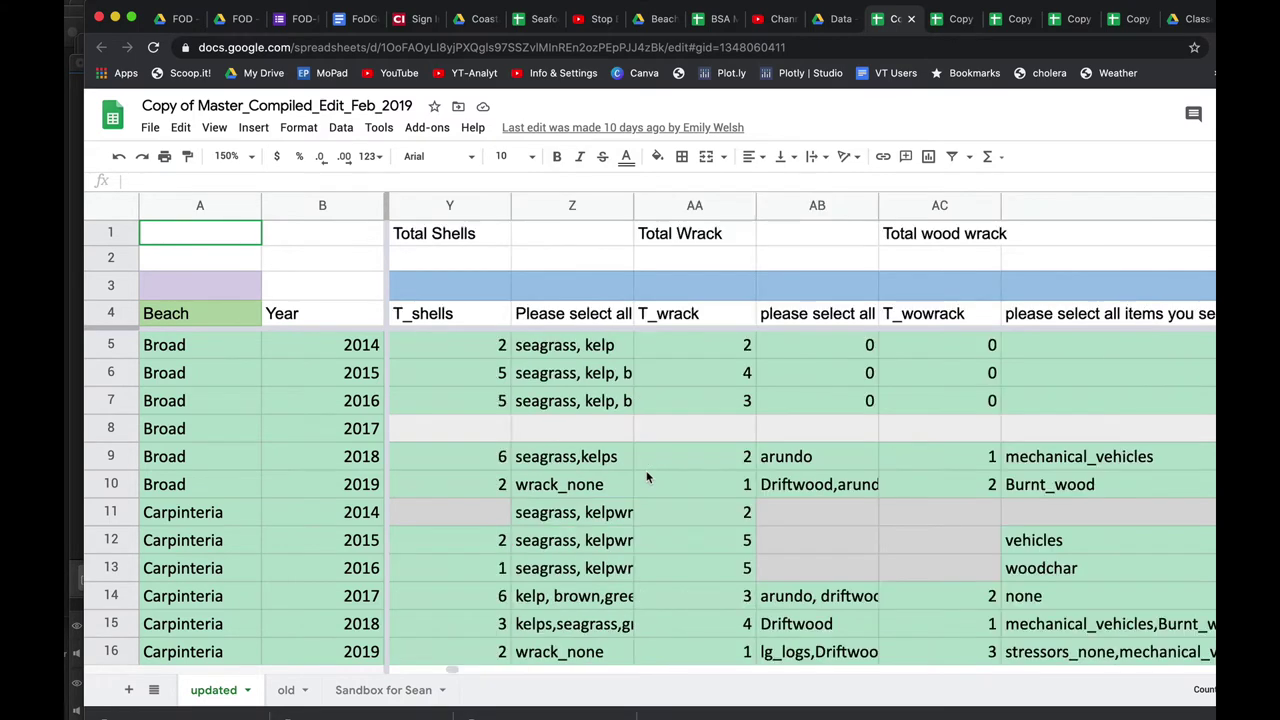
scroll(530, 436, "left", 1)
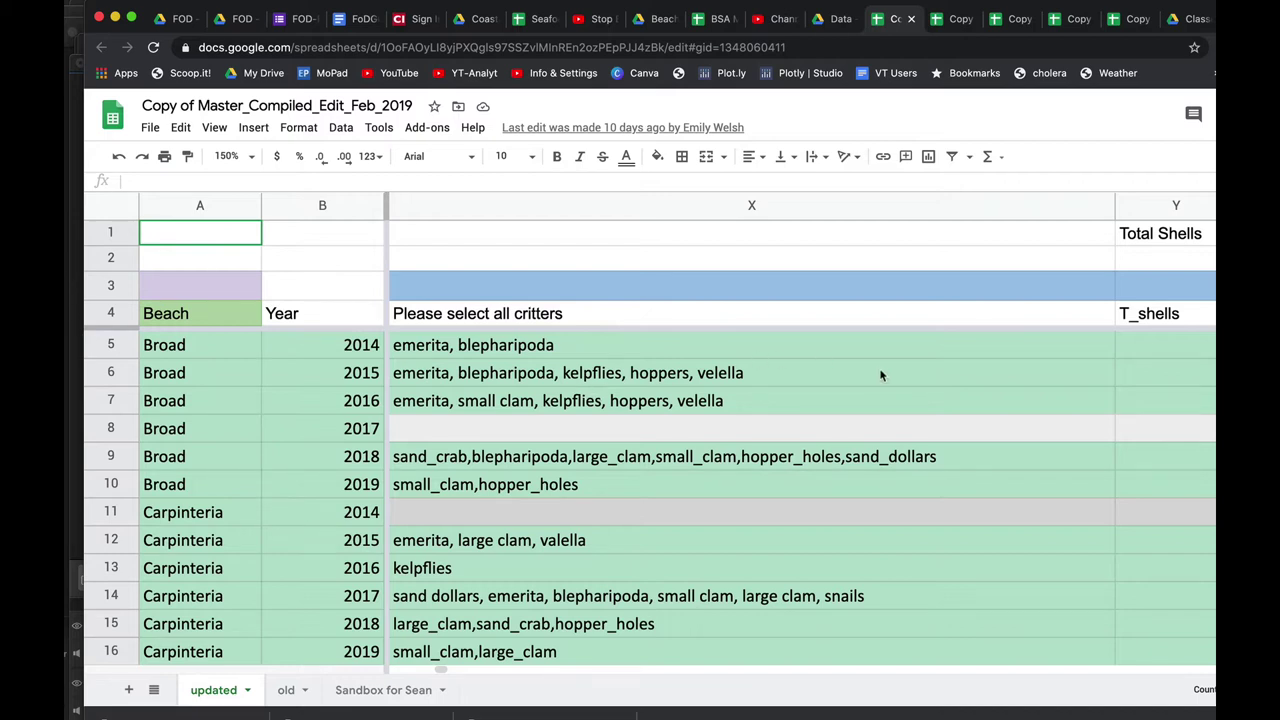
scroll(880, 371, "right", 2)
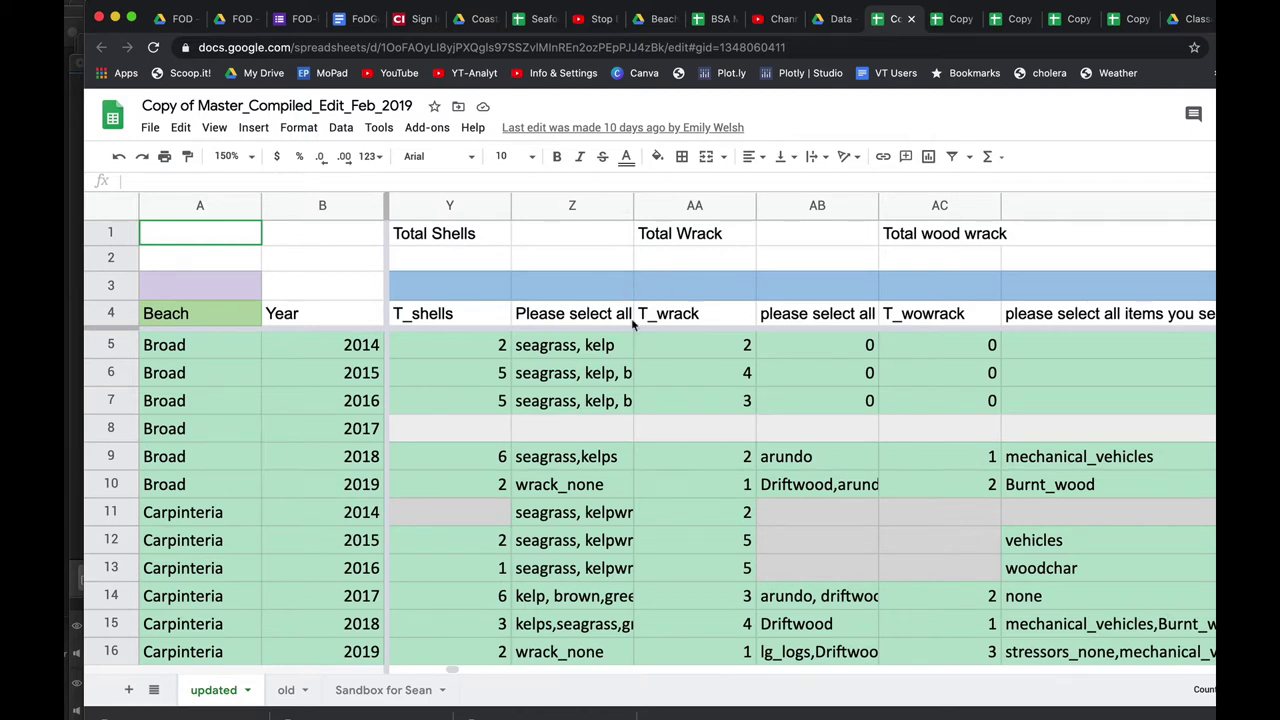
- Examine the total wood wrack column and the adjacent column of all items seen
left_click(940, 242)
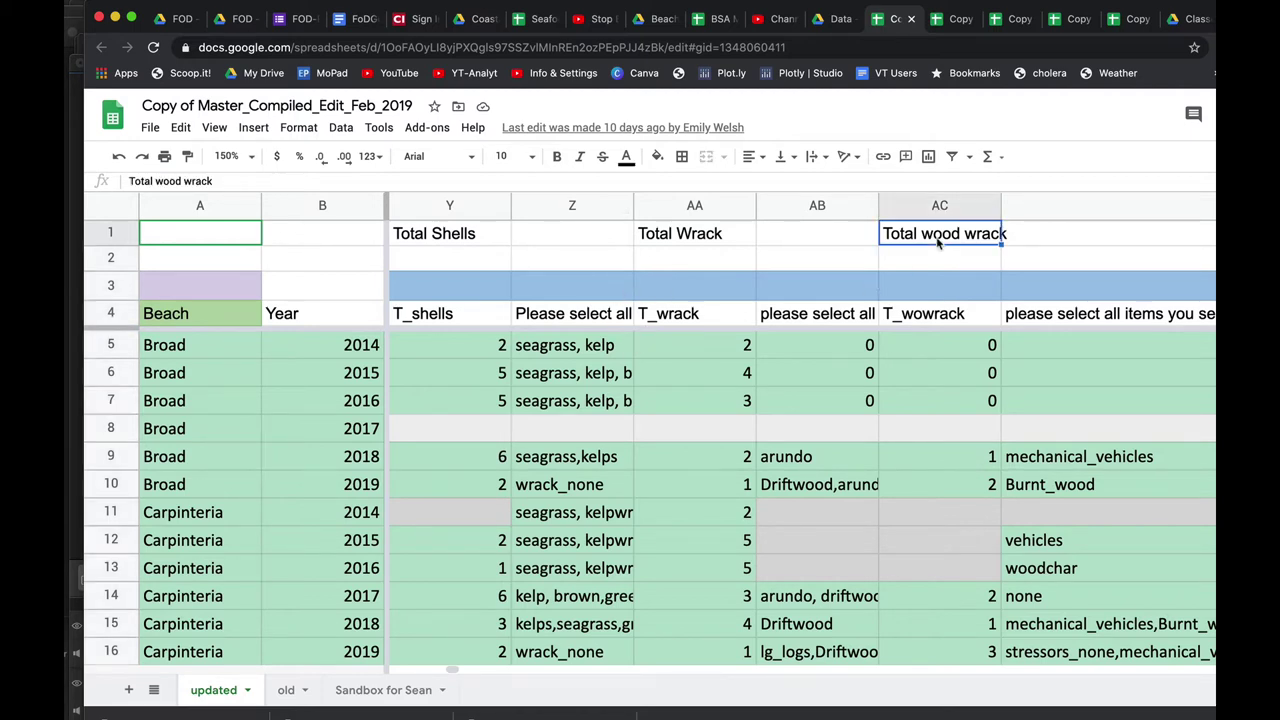
left_click(934, 266)
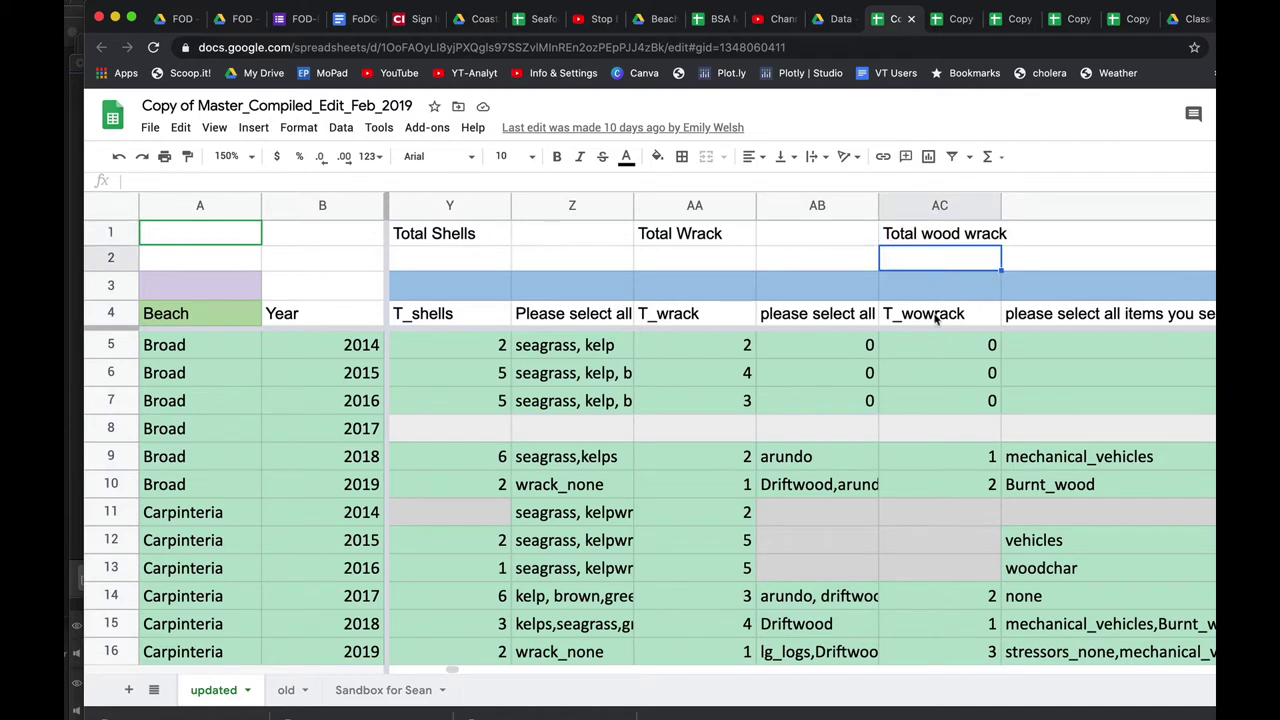
scroll(940, 354, "right", 2)
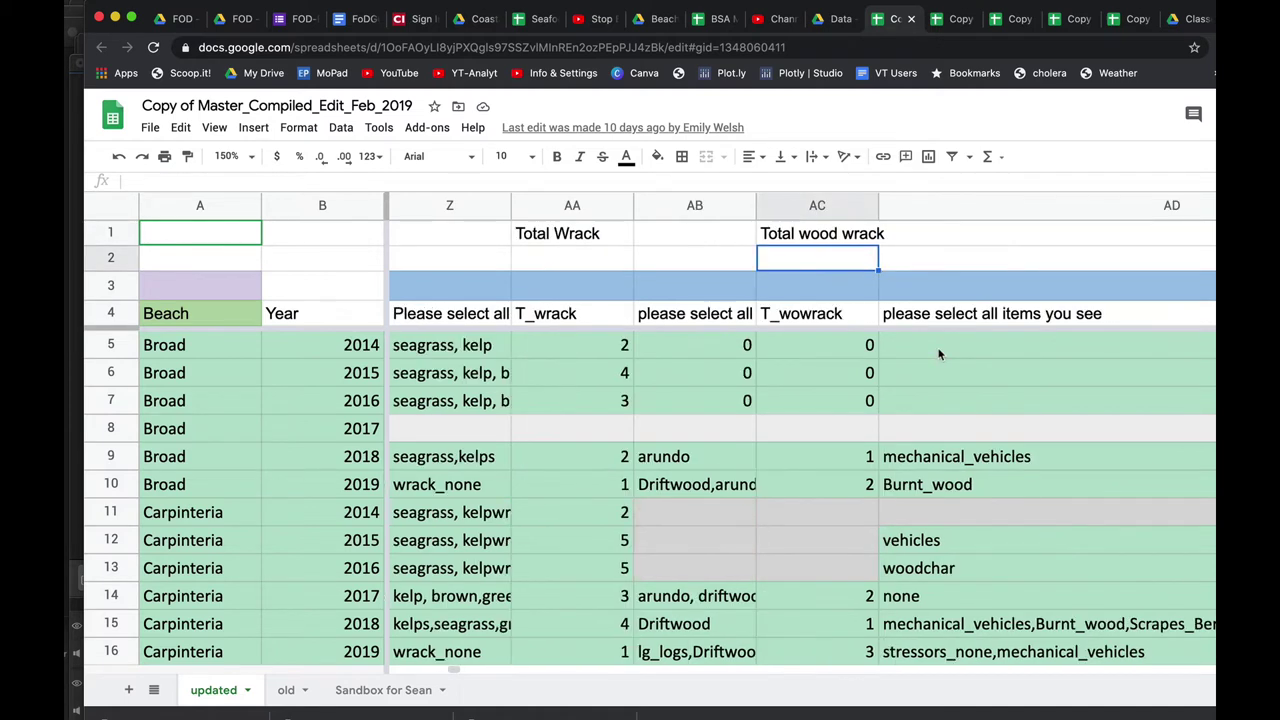
scroll(940, 354, "right", 2)
scroll(938, 354, "right", 2)
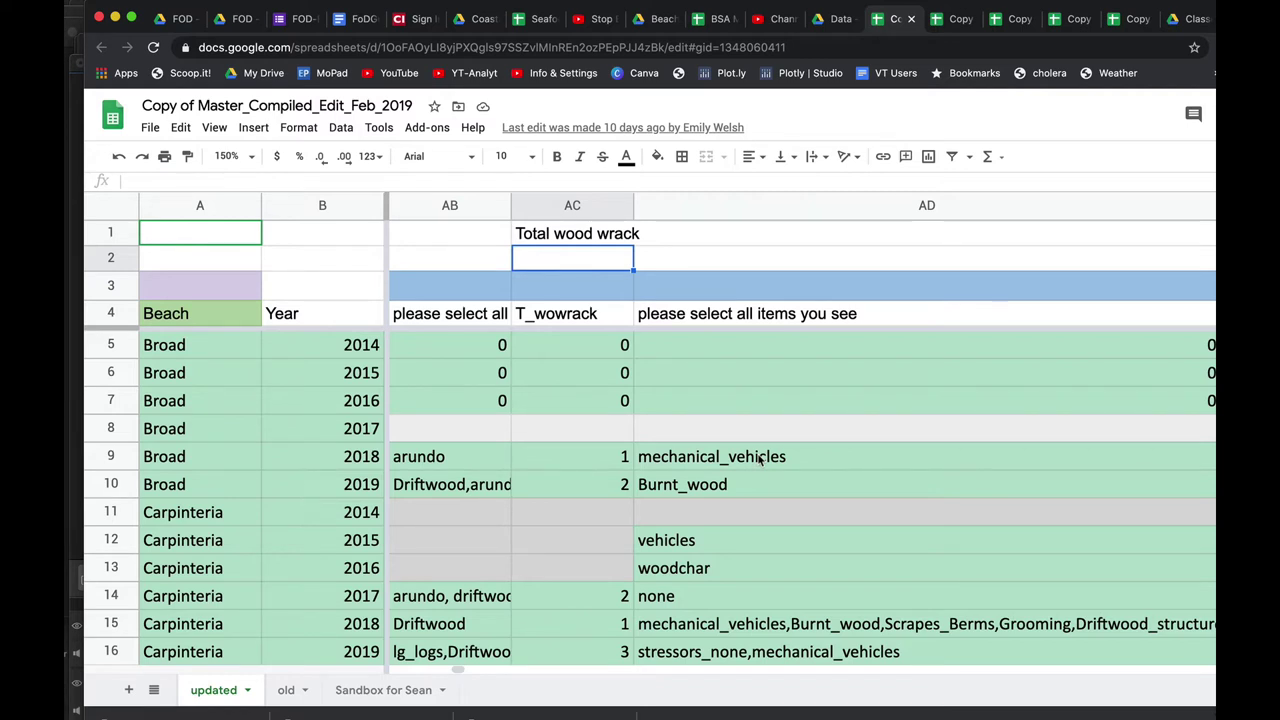
- Review the T_stressors total and the neighbouring columns on dead vertebrates and their types
scroll(760, 458, "right", 2)
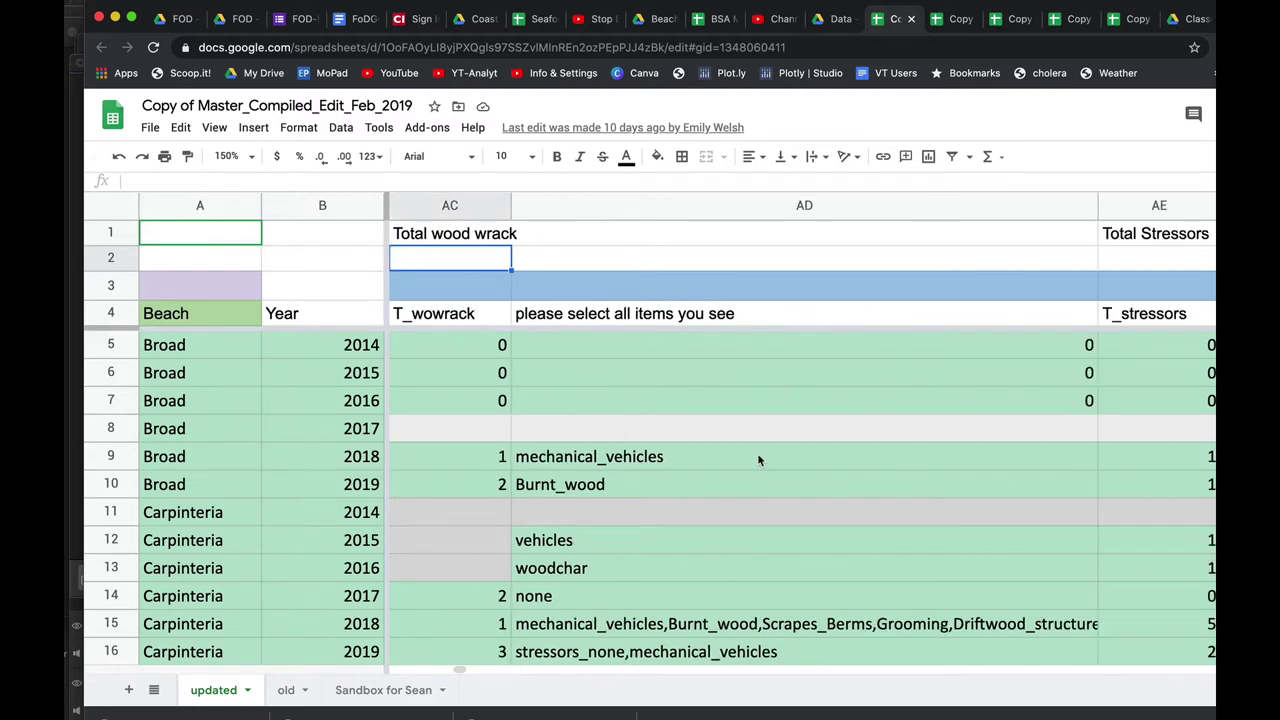
scroll(760, 458, "right", 2)
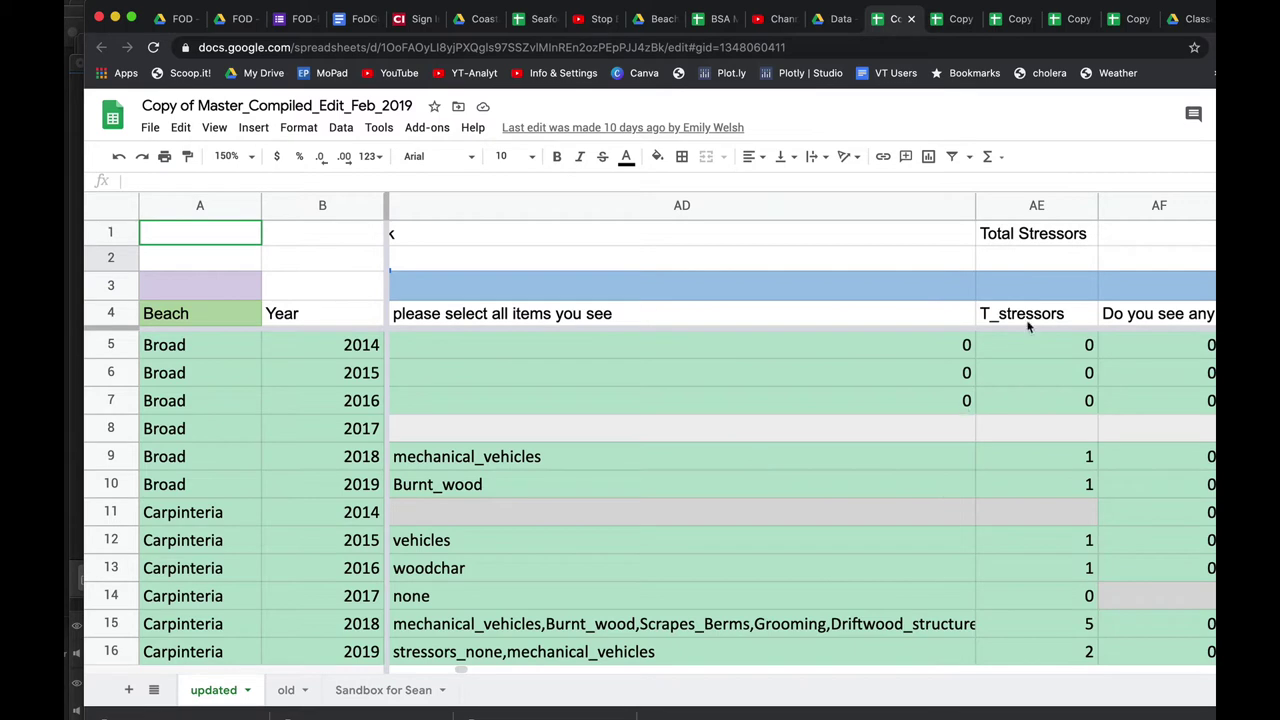
scroll(1033, 408, "right", 3)
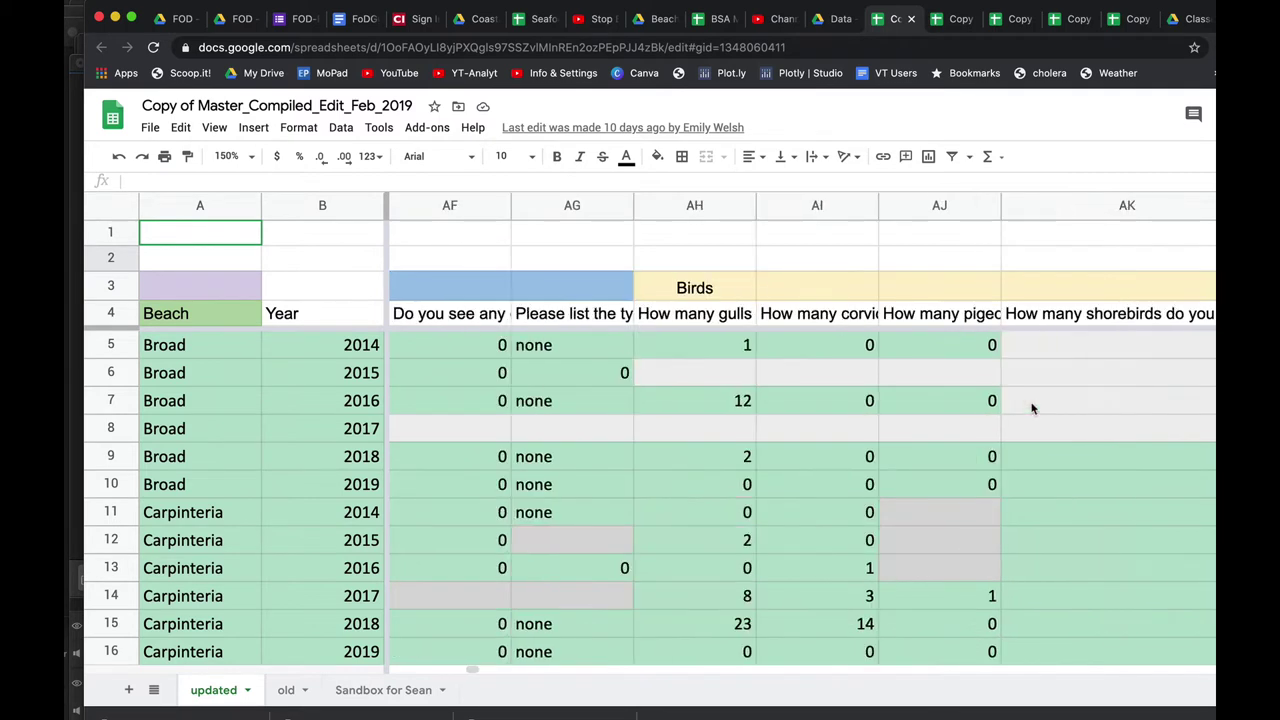
left_click(487, 317)
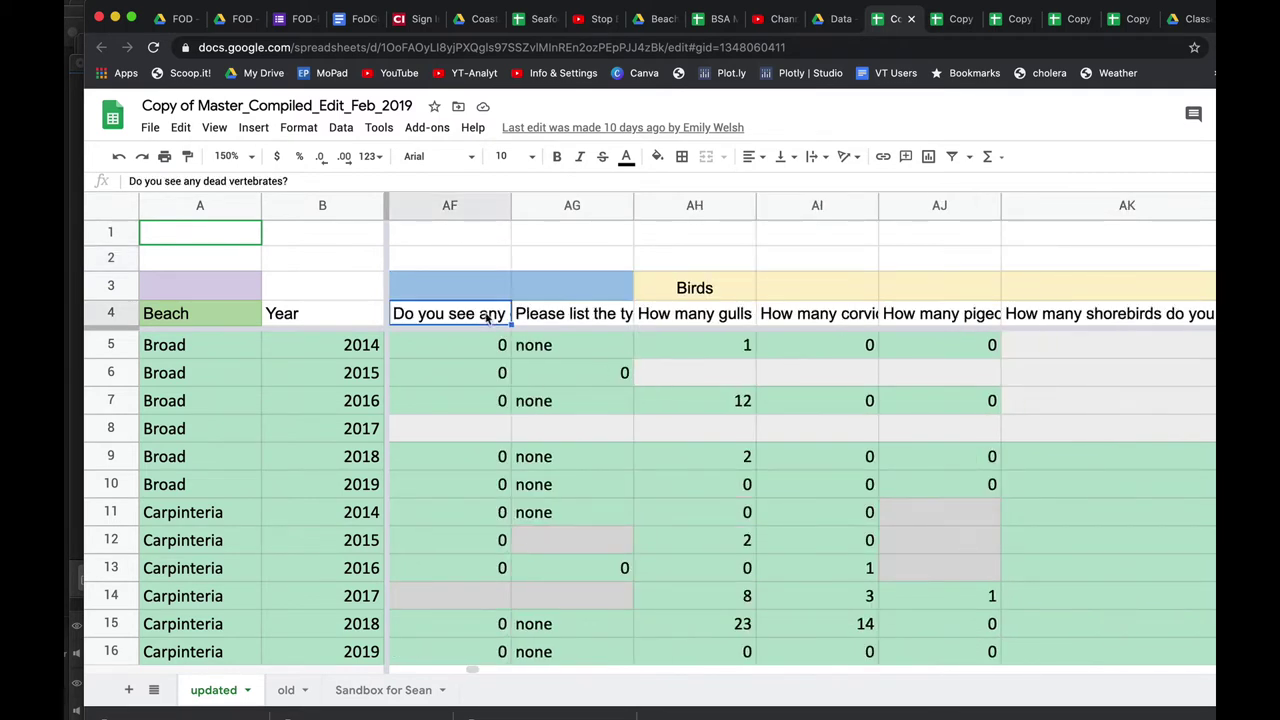
scroll(470, 292, "left", 1)
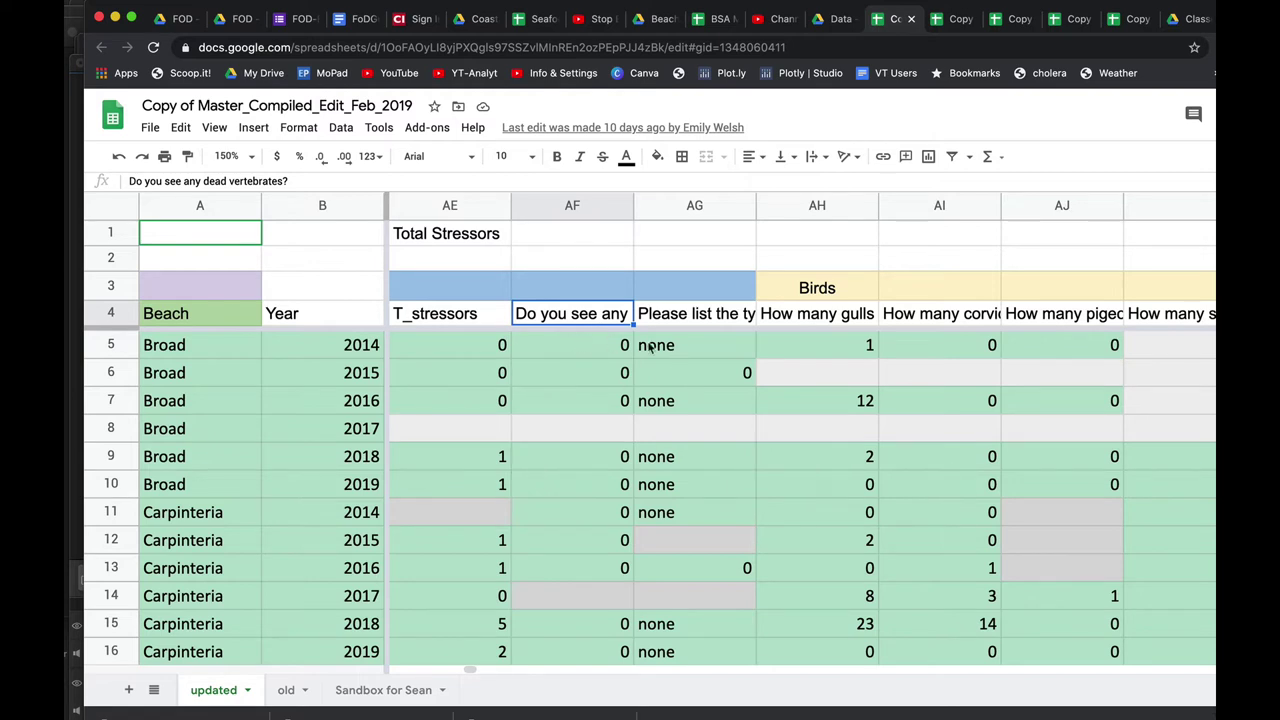
scroll(771, 398, "right", 2)
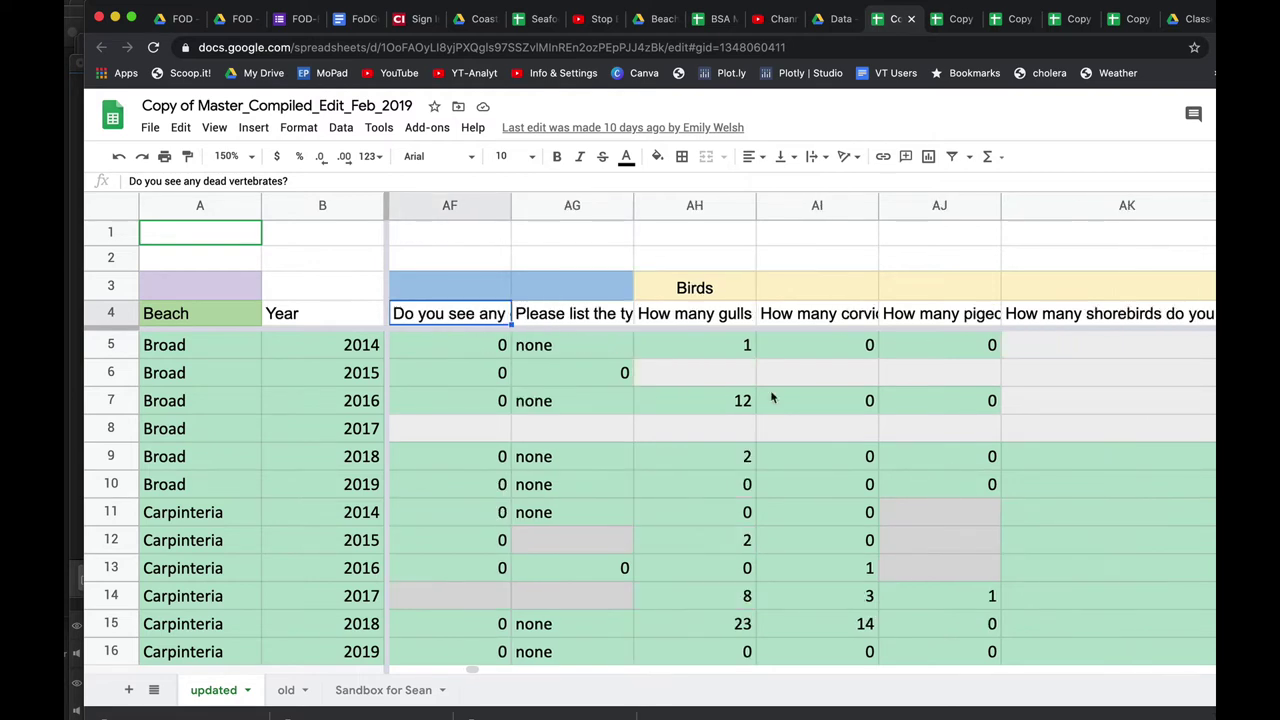
- Read the Birds section questions on gulls, corvids, pigeons, shorebirds and other birds, through the total_bird column
left_click(729, 320)
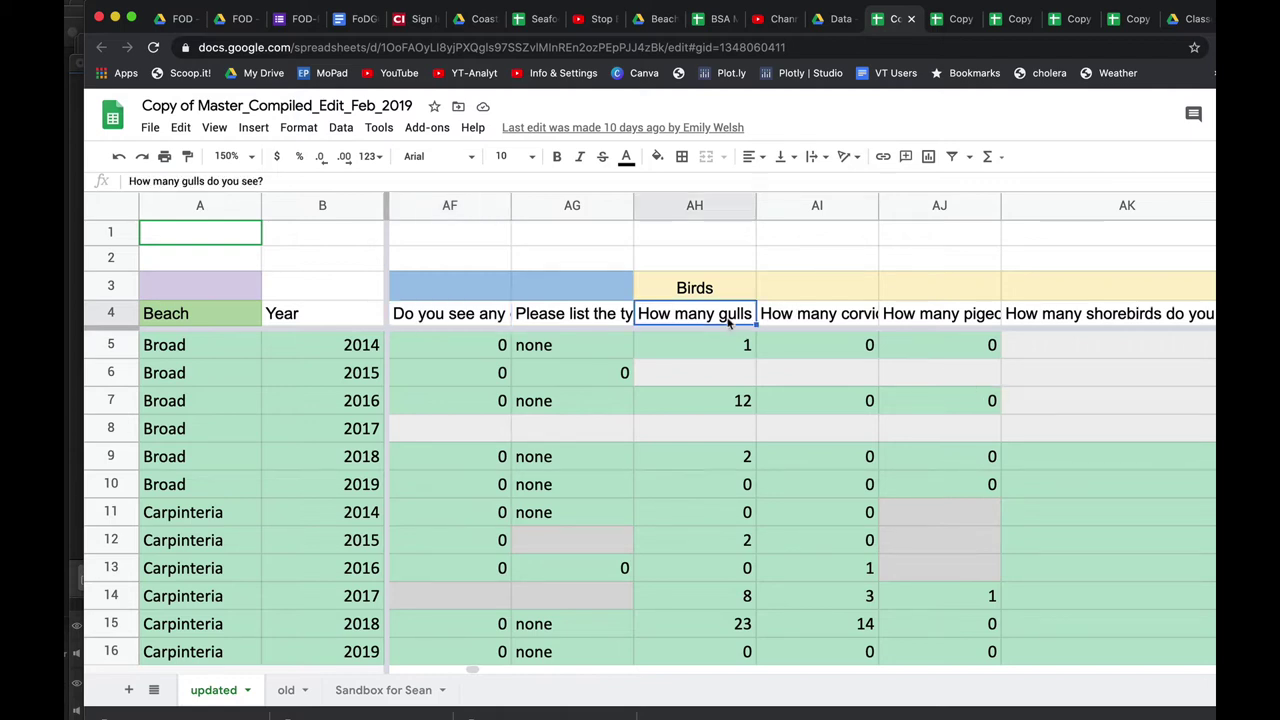
left_click(792, 320)
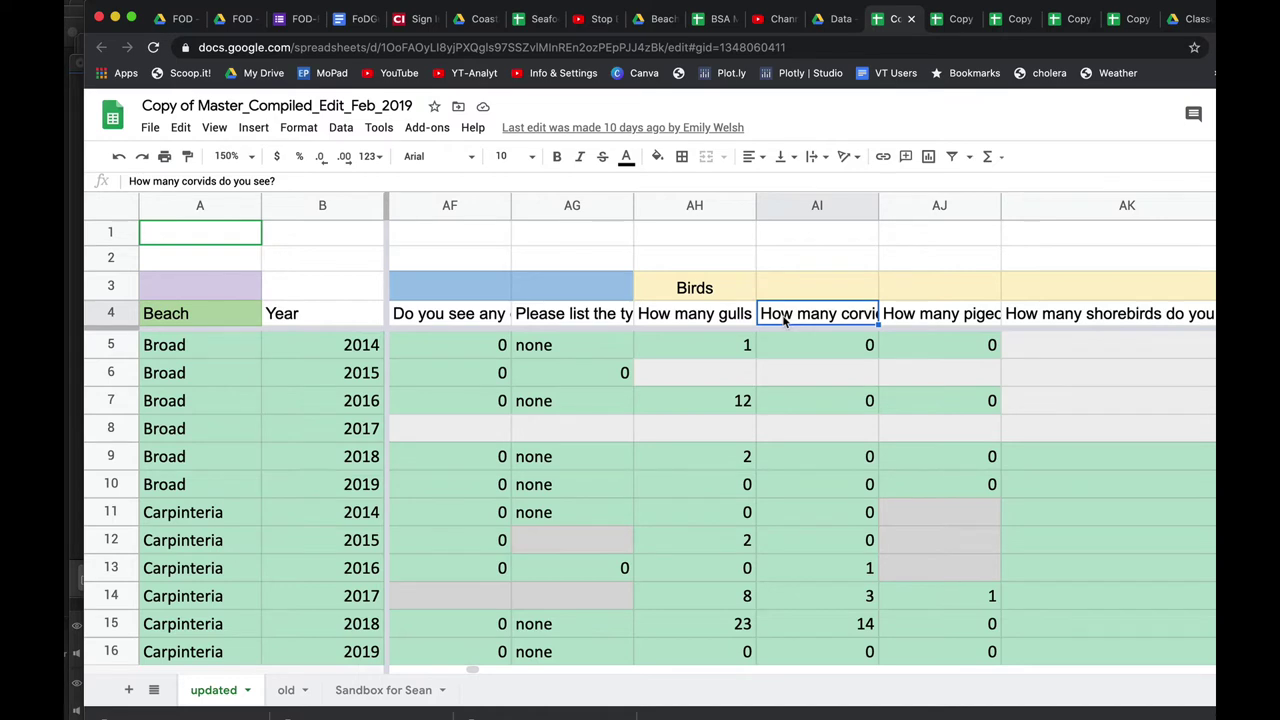
left_click(903, 318)
scroll(912, 320, "right", 2)
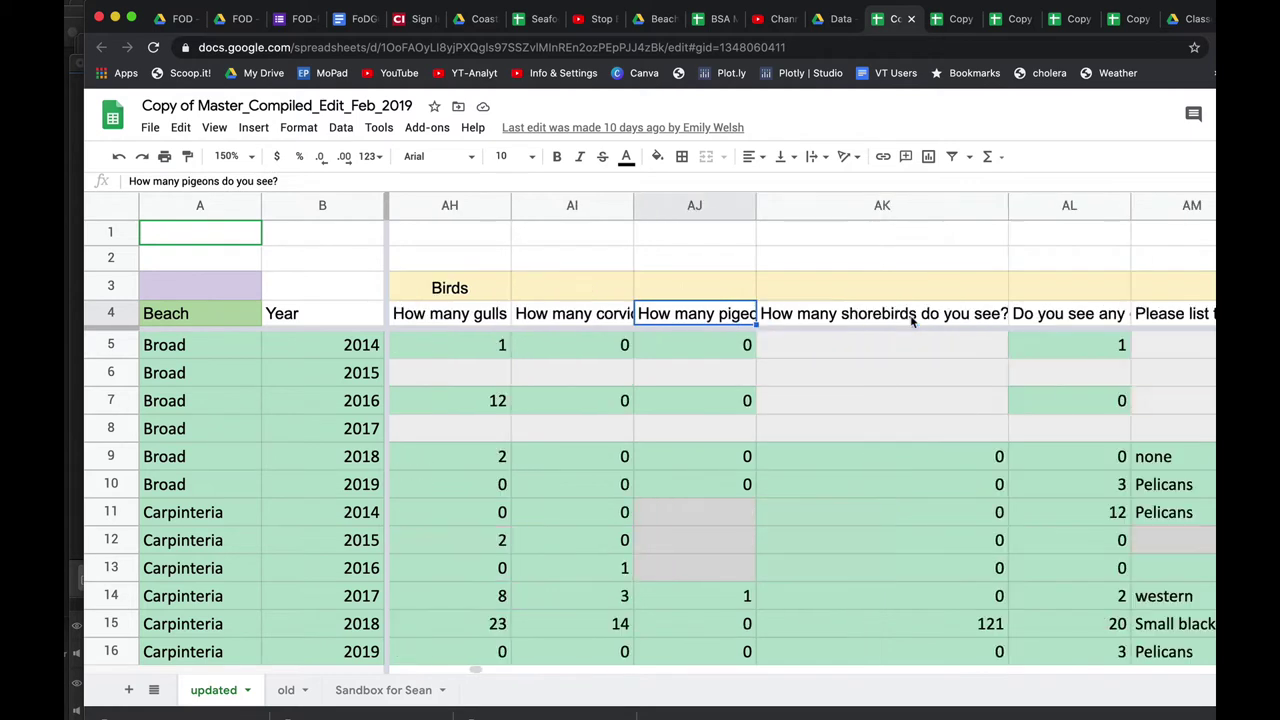
left_click(866, 318)
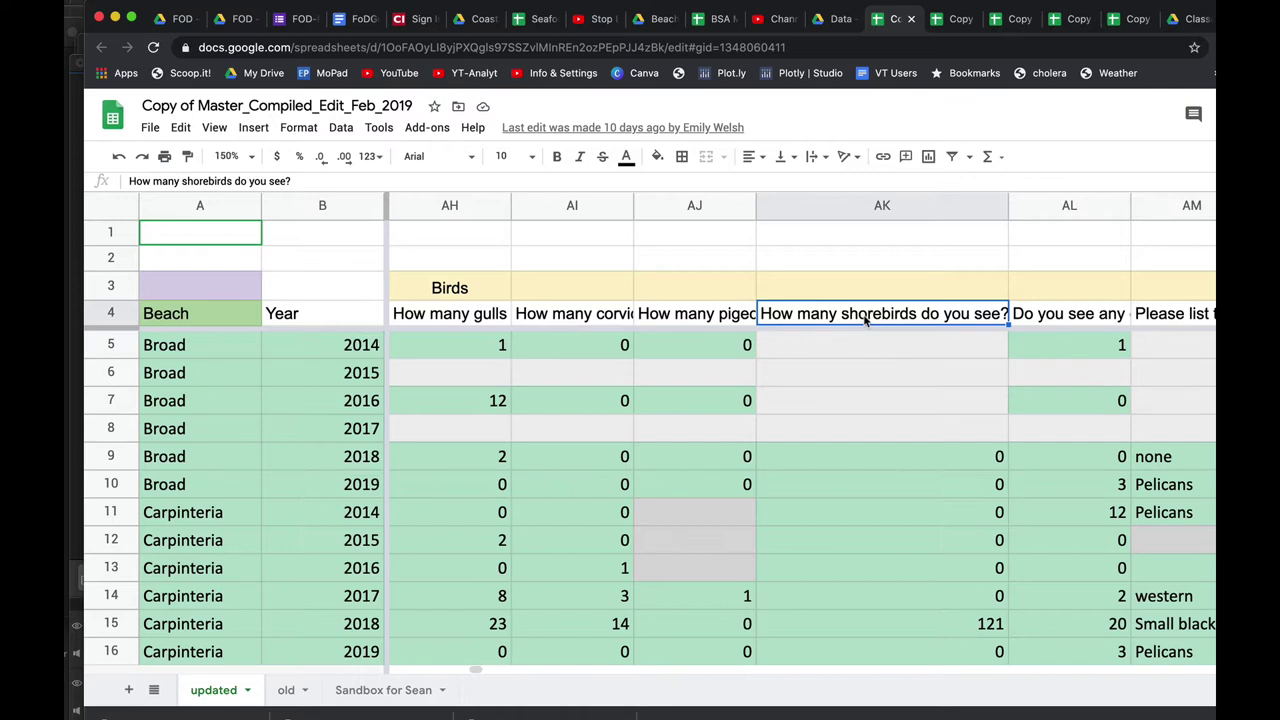
left_click(910, 314)
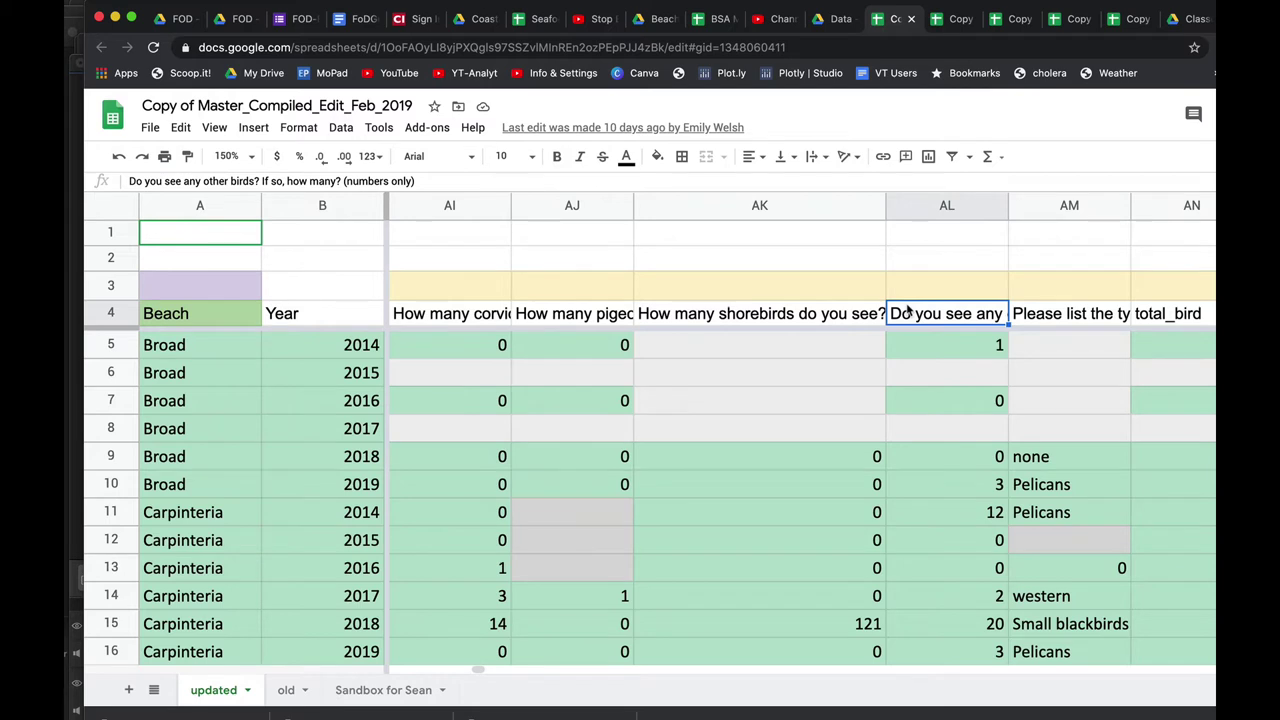
scroll(907, 312, "right", 1)
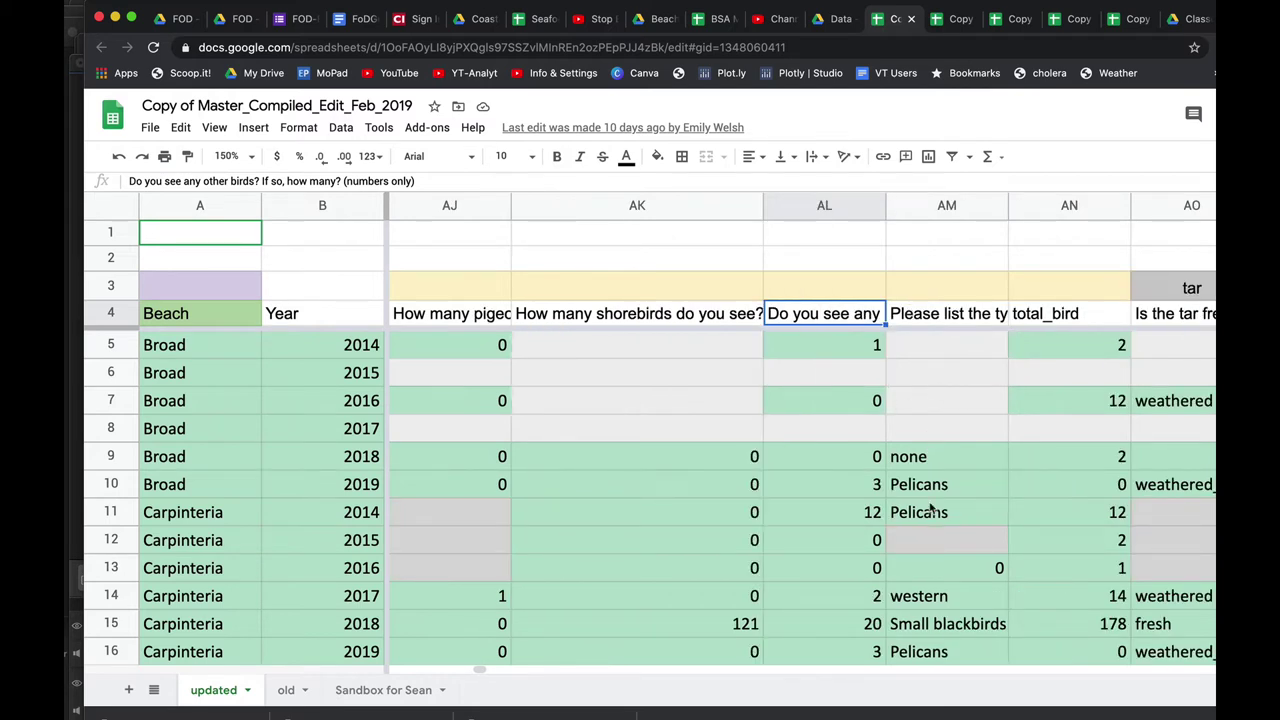
scroll(930, 509, "right", 1)
scroll(930, 509, "right", 1)
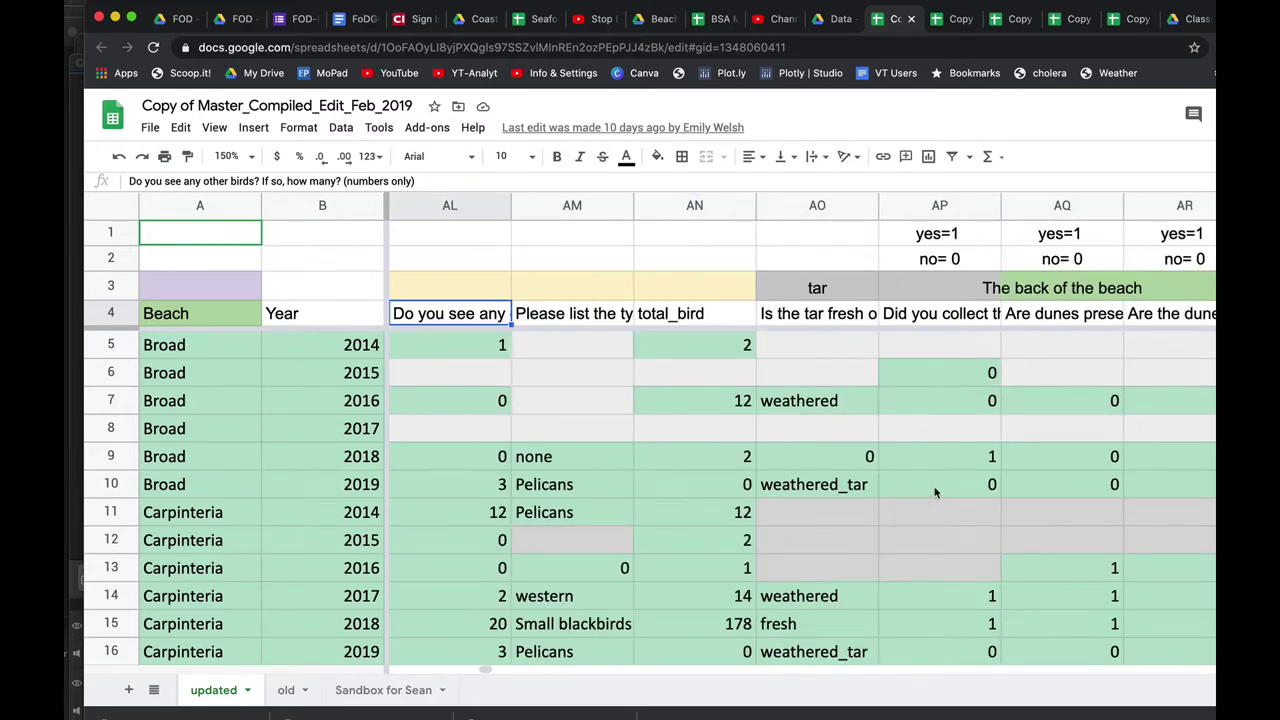
- Read the tar section questions on fresh or weathered tar and collection within the tar quadrats
left_click(838, 318)
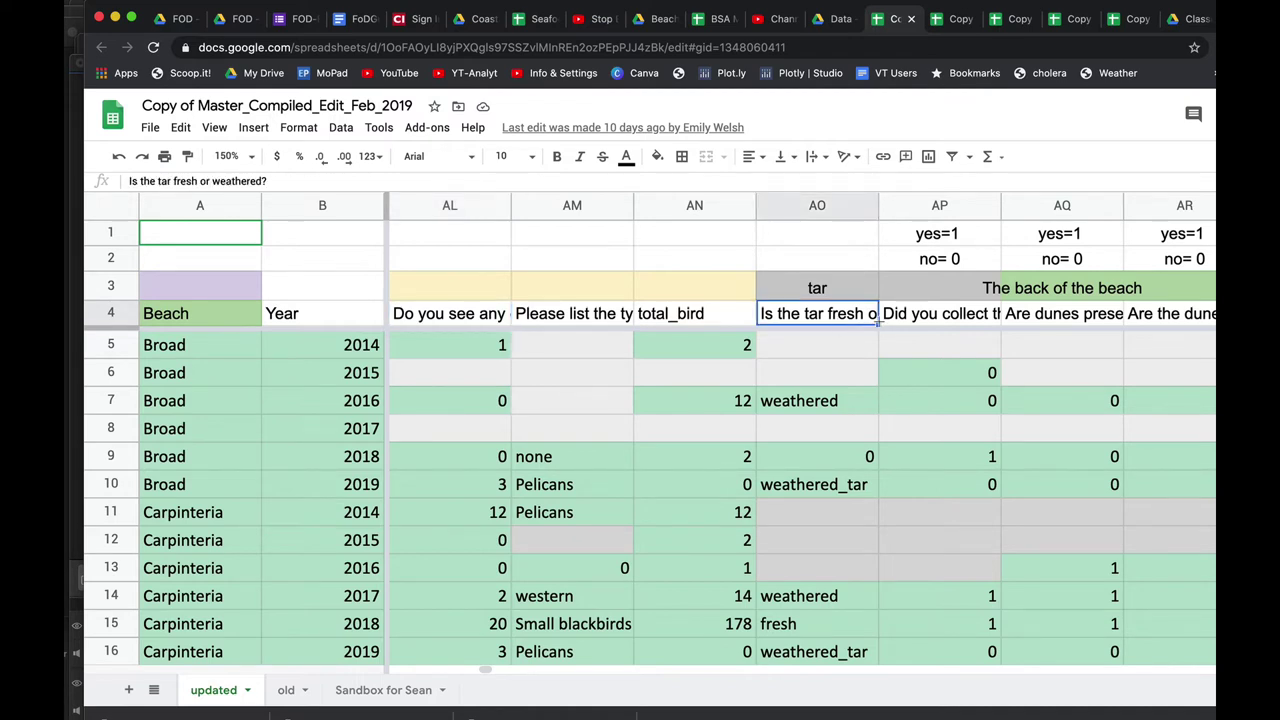
left_click(894, 318)
scroll(916, 347, "right", 2)
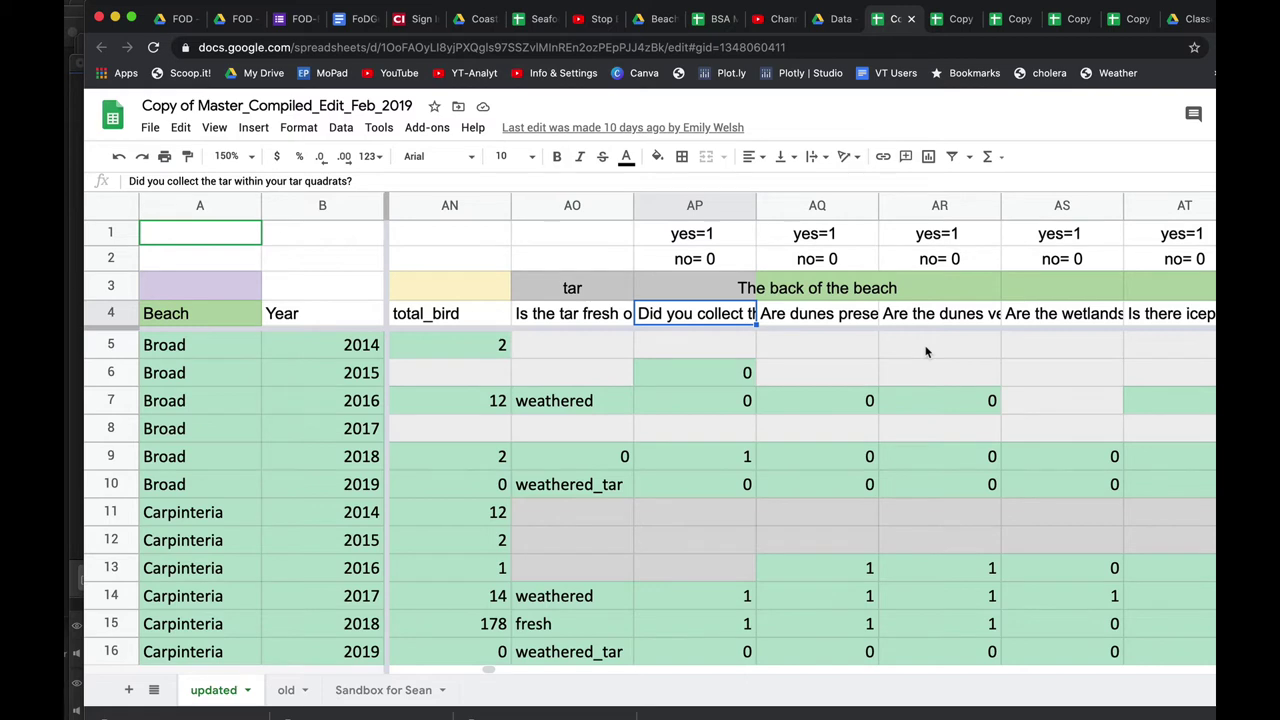
- Go through the yes/no questions on the back of the beach, from dunes, wetlands, iceplant and creek through columns AV and AW
scroll(924, 367, "right", 1)
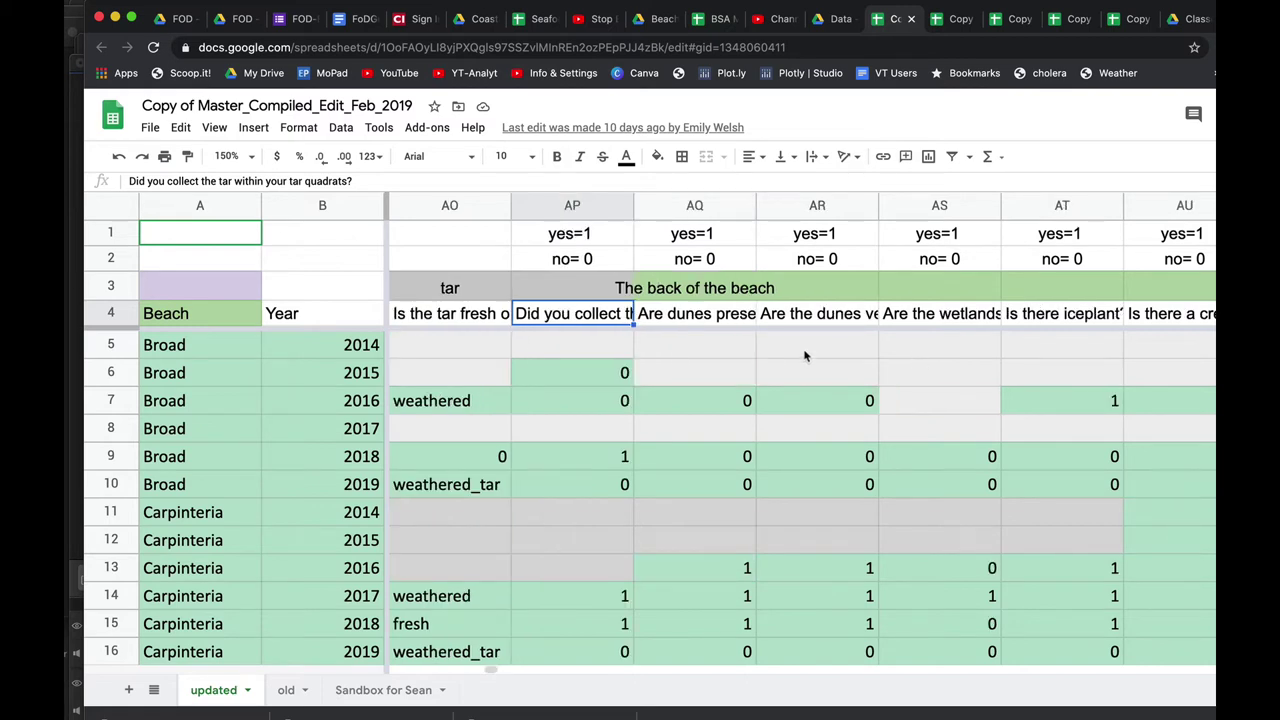
scroll(792, 351, "right", 1)
left_click(612, 314)
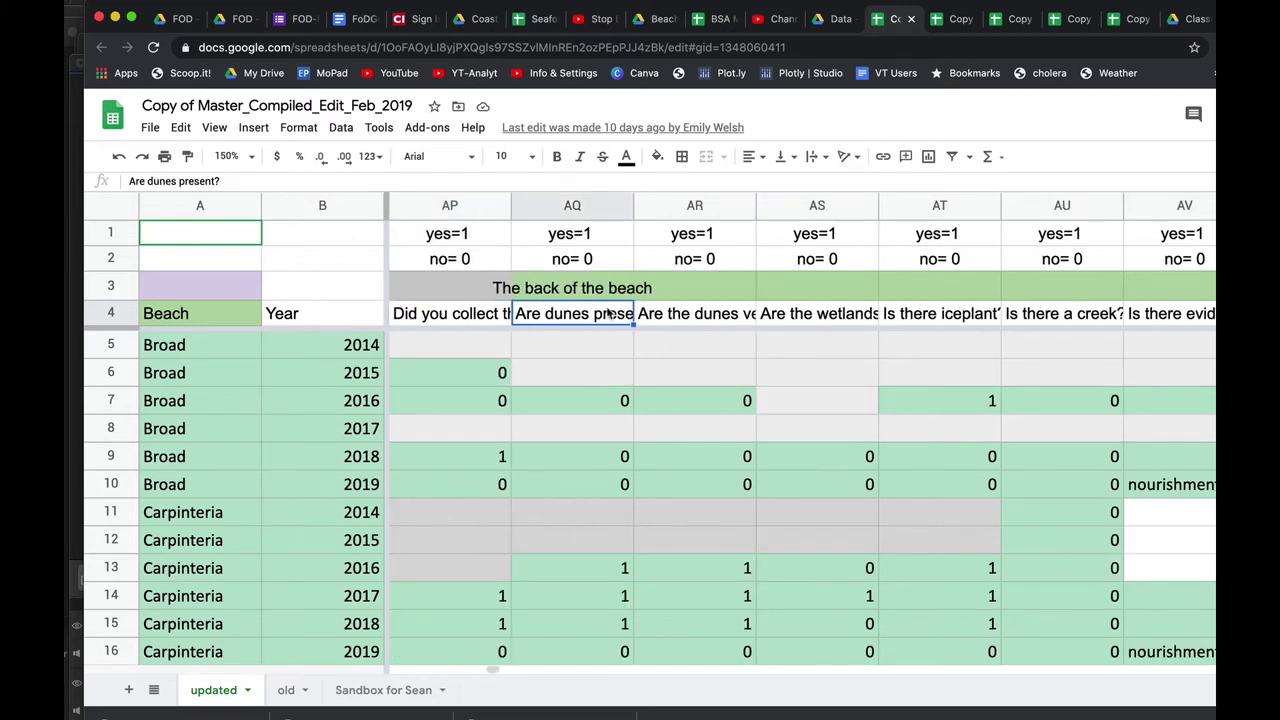
key("Right")
key("Left")
key("Right")
key("Right")
key("Right")
key("Right")
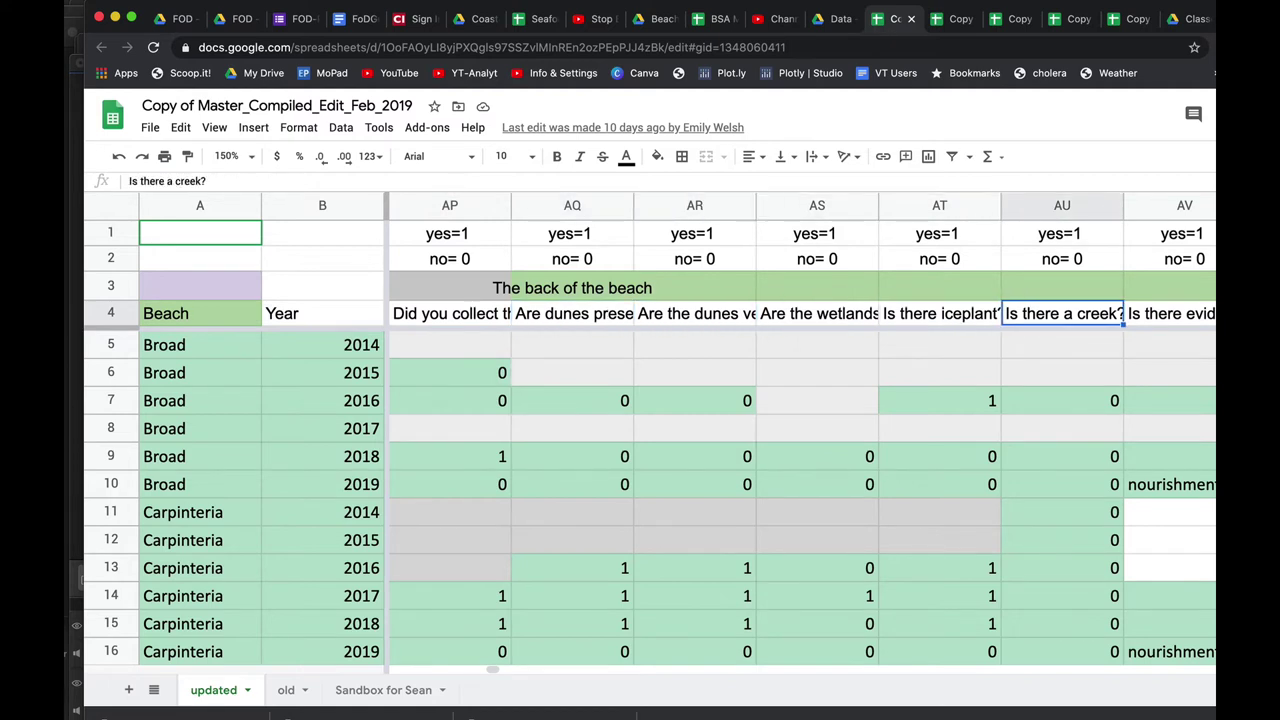
scroll(800, 450, "right", 4)
key("Right")
key("Right")
- Examine the 0-100 columns asking how much of the beach is sand, pebble and cobble, through column BA
key("Right")
key("Right")
scroll(800, 450, "right", 2)
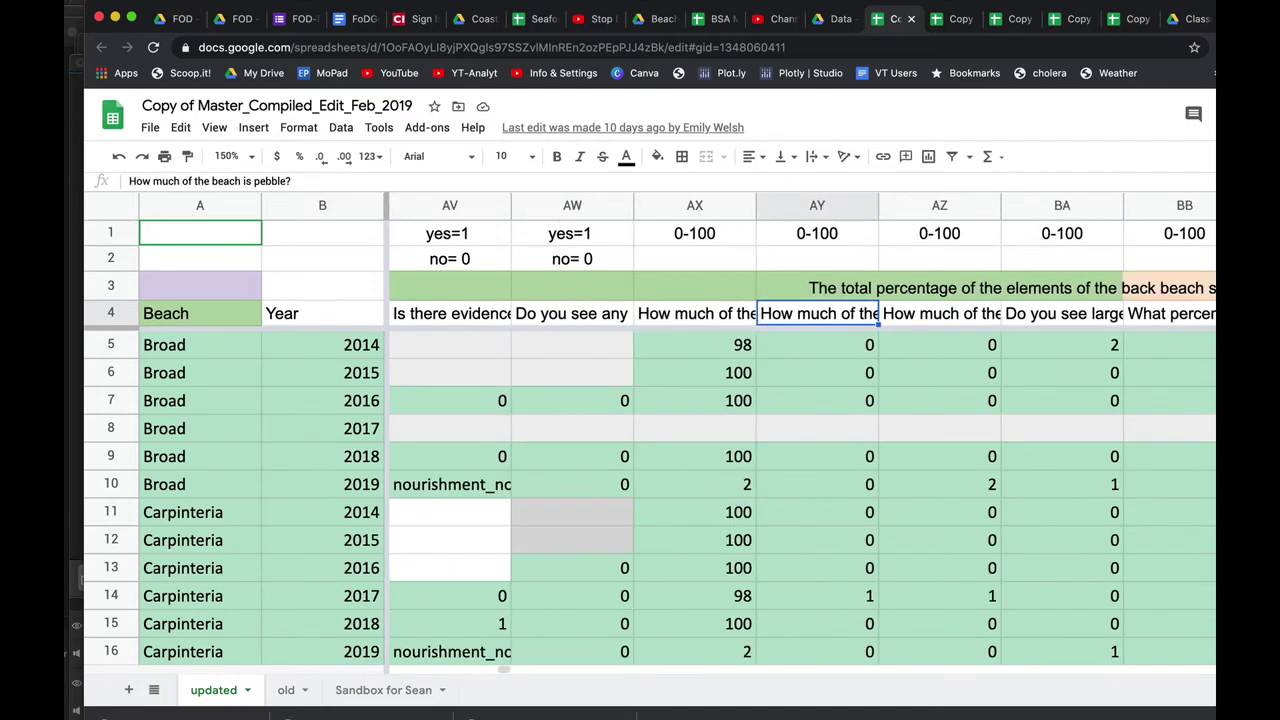
key("Left")
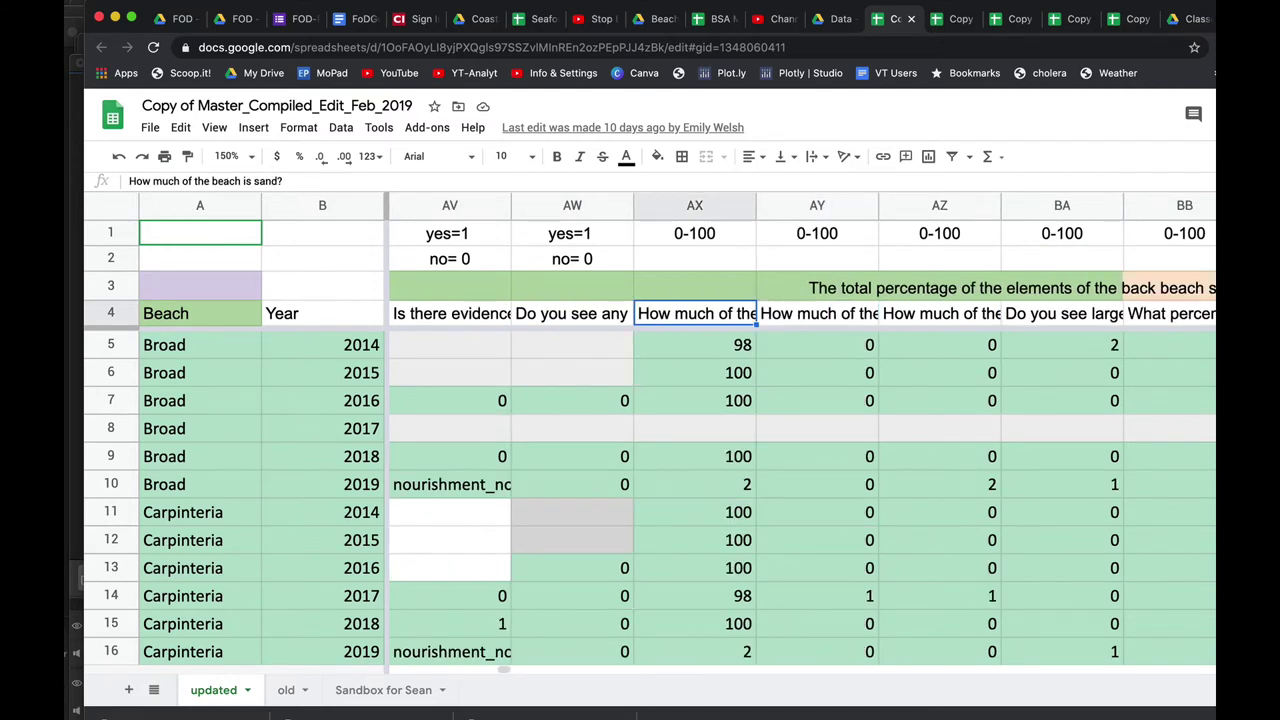
key("Right")
key("Right")
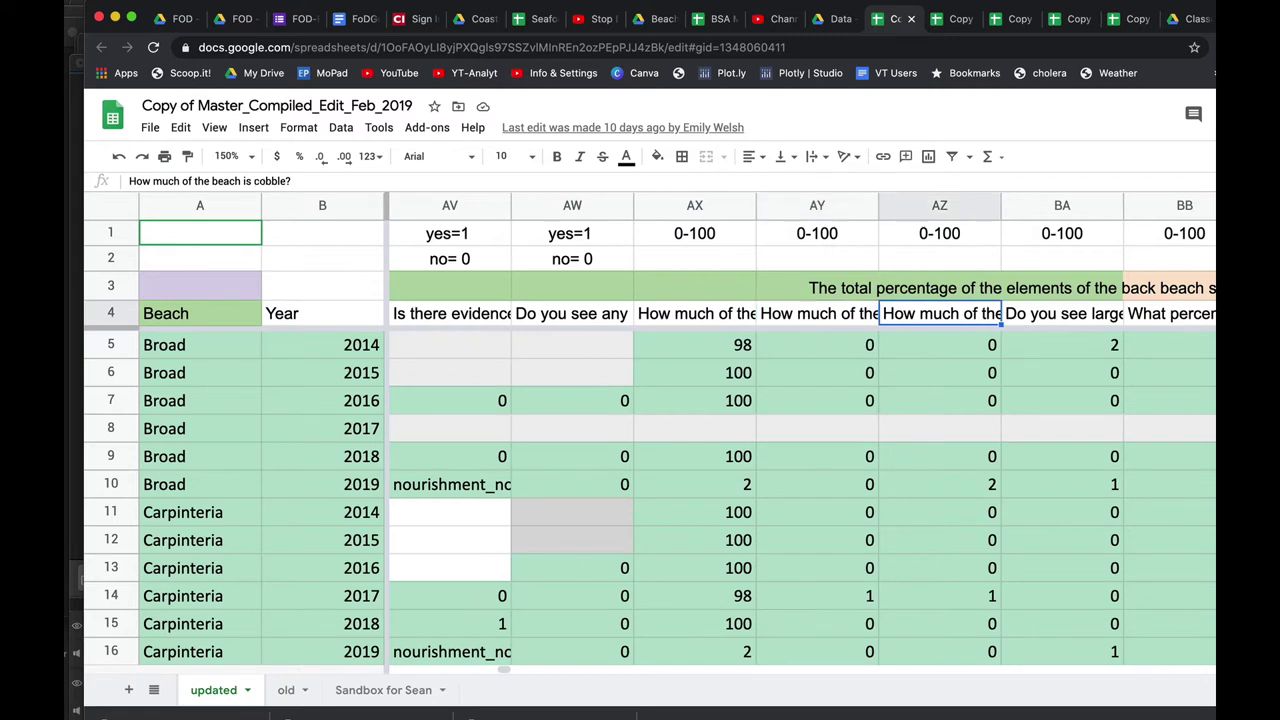
key("Right")
- Review the back beach percentage columns, from dune and paved or parking lots through column BK
key("Right")
scroll(800, 450, "right", 4)
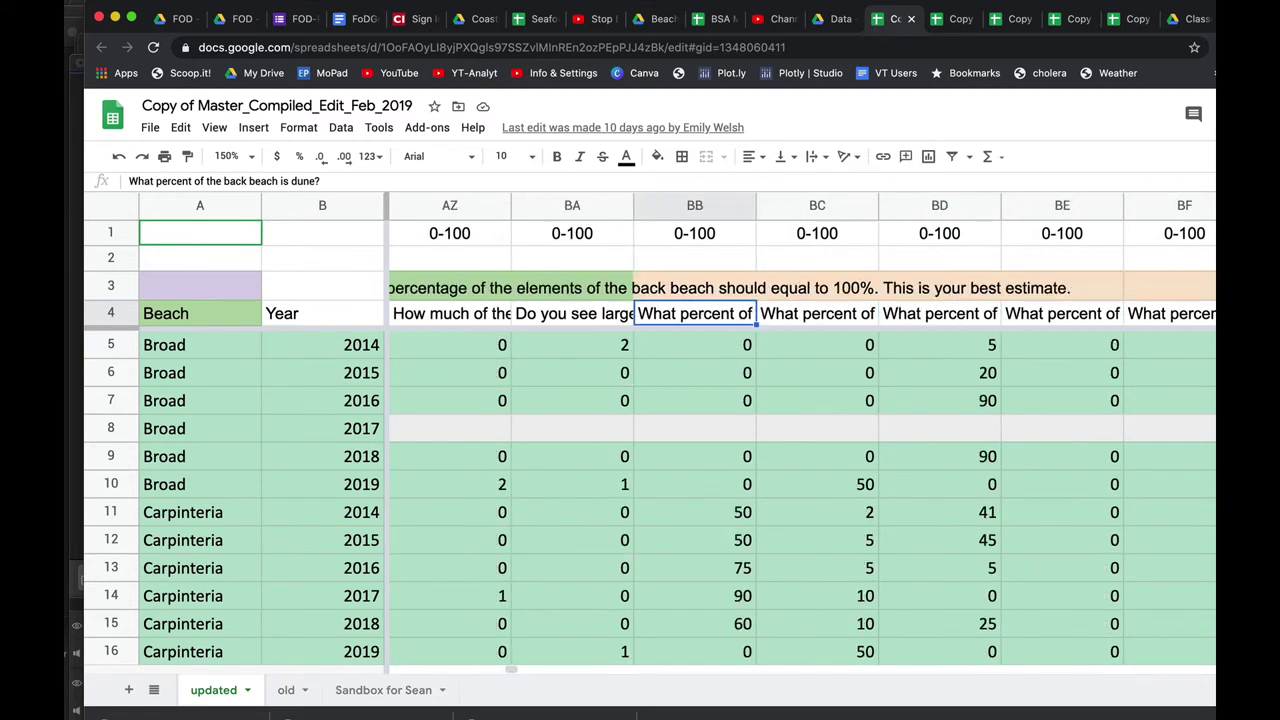
key("Right")
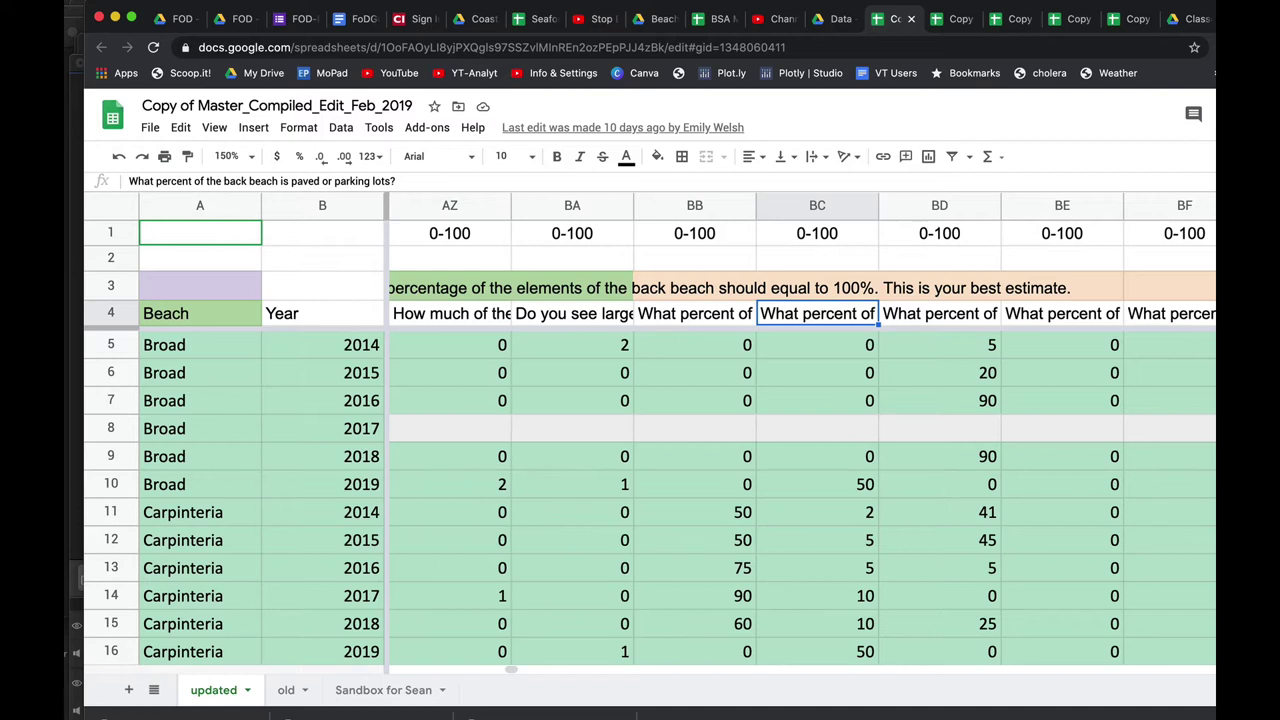
scroll(424, 350, "right", 3)
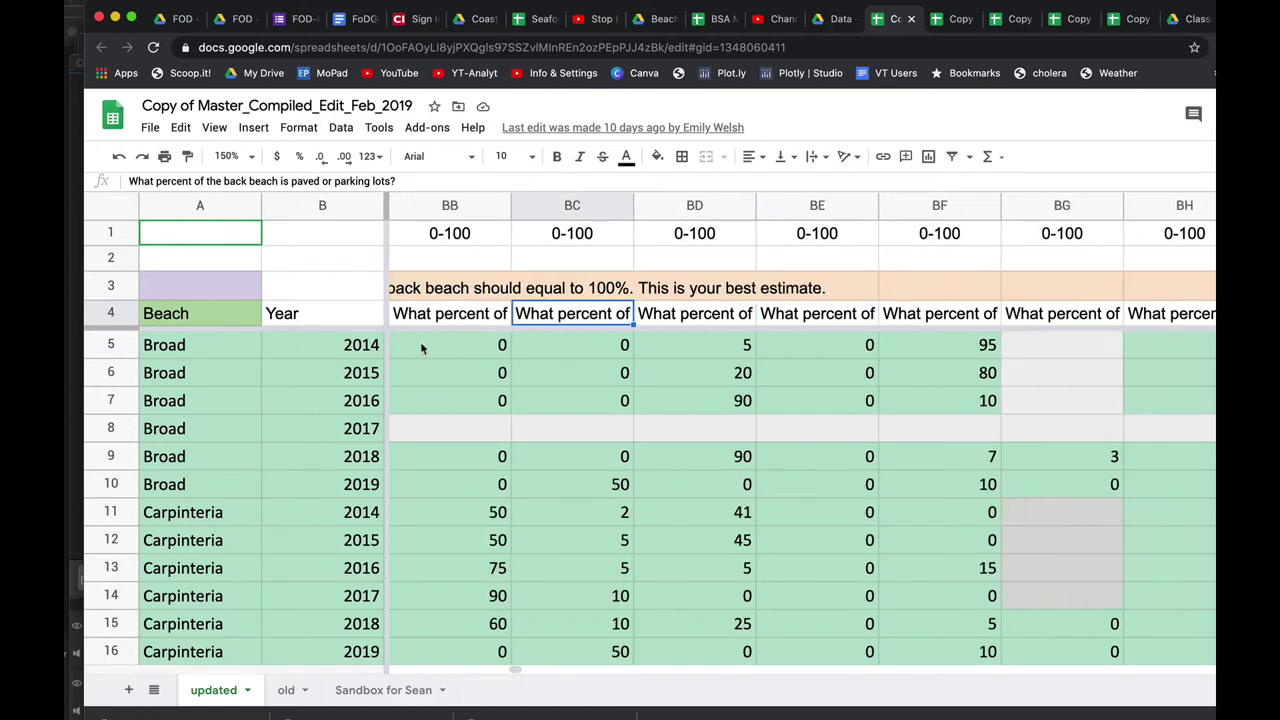
scroll(738, 352, "right", 5)
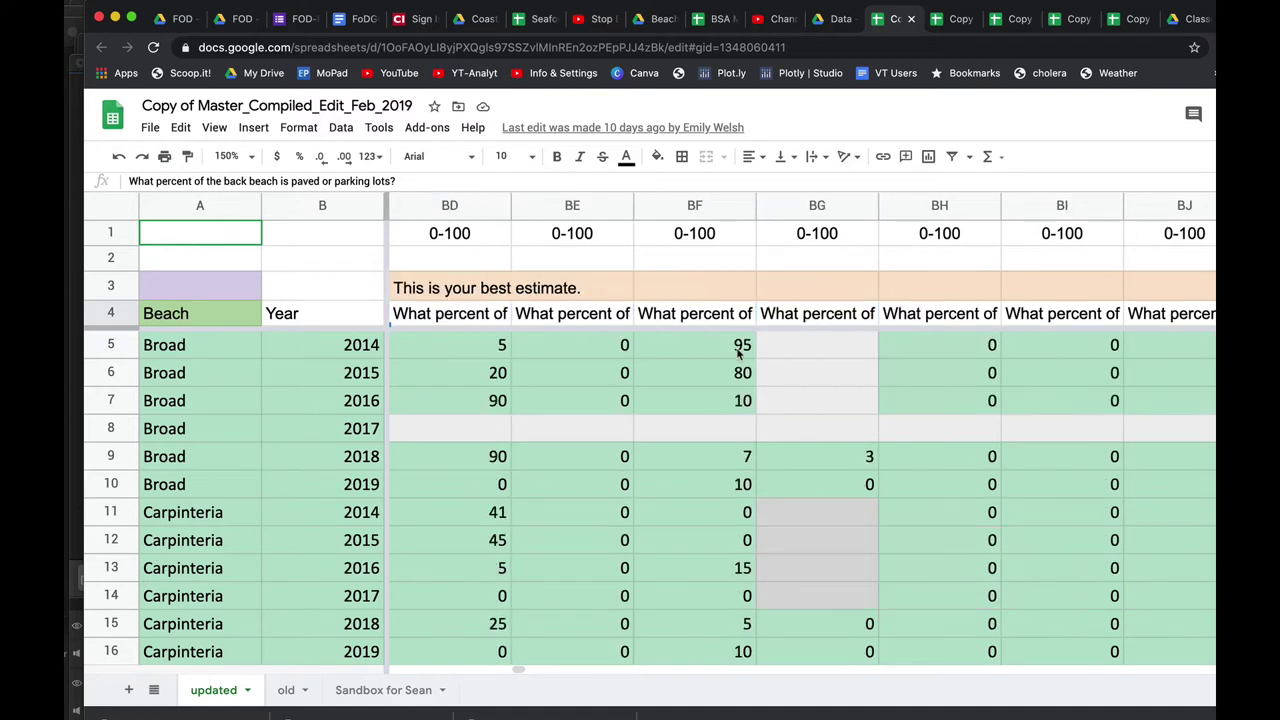
scroll(738, 352, "right", 3)
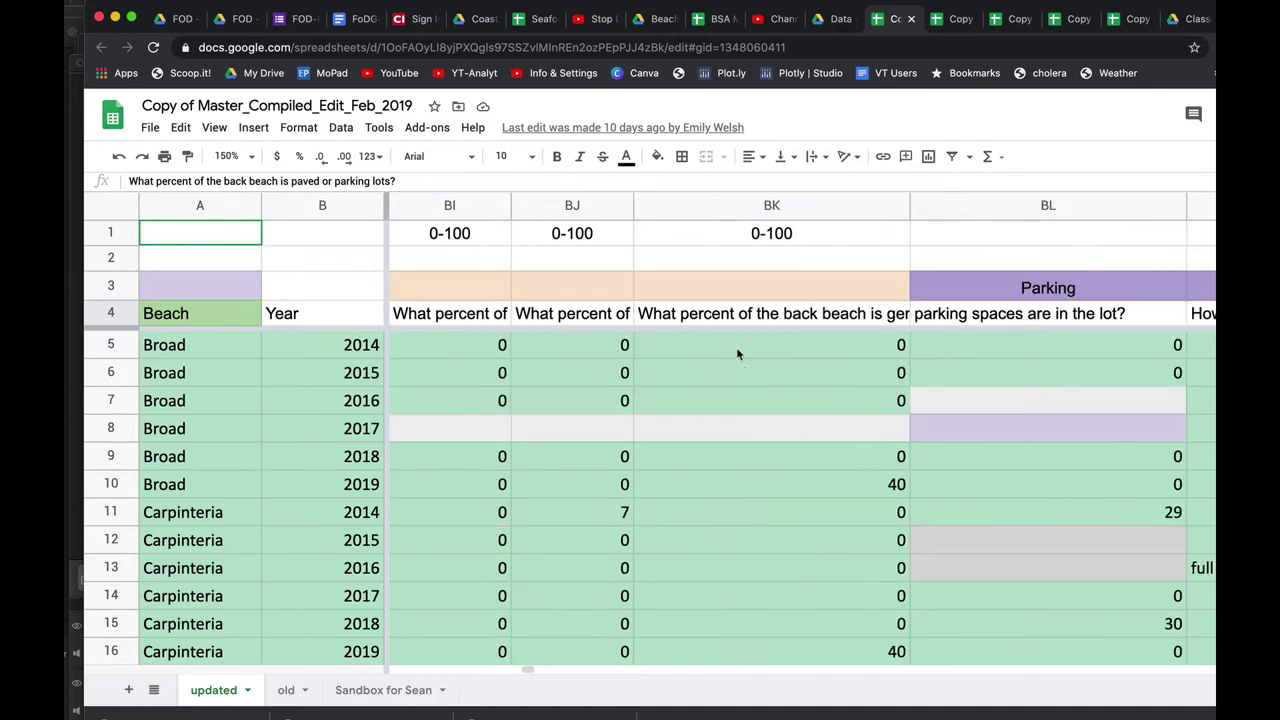
- Compare the Parking section questions on spaces in the lot, cars parked in the lot and cars parked on the road
left_click(878, 325)
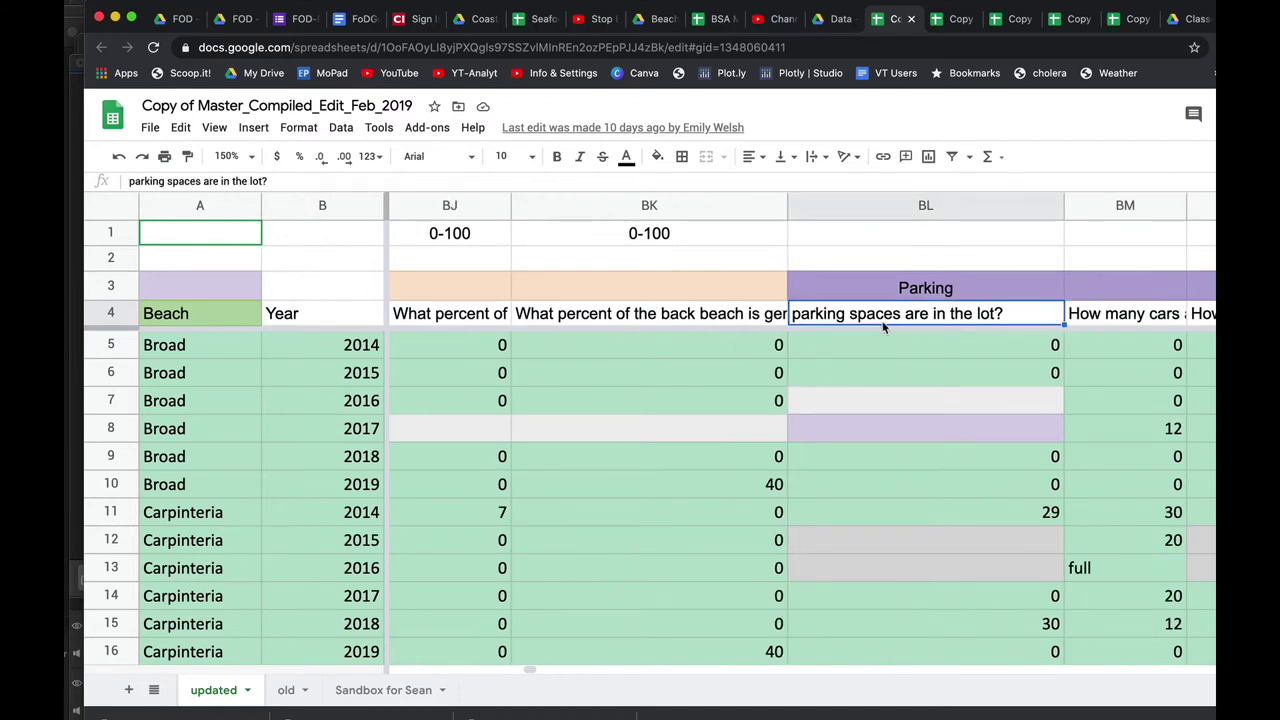
scroll(883, 327, "right", 1)
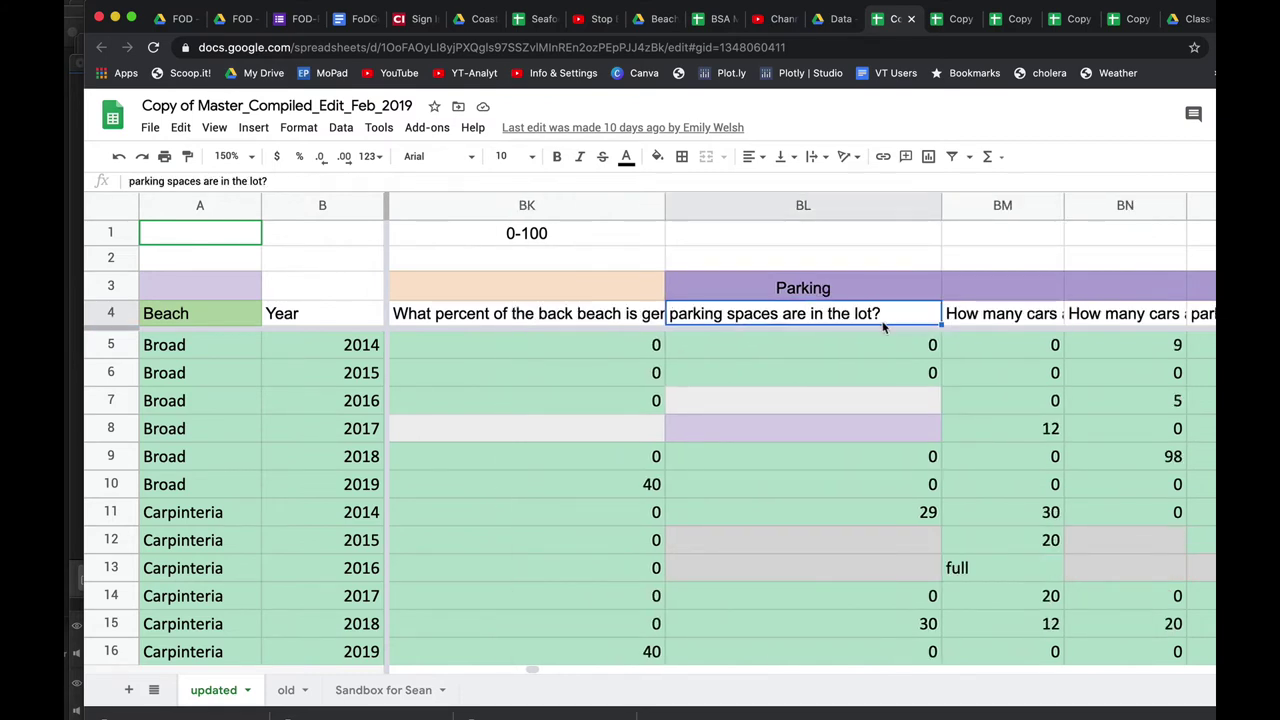
left_click(981, 317)
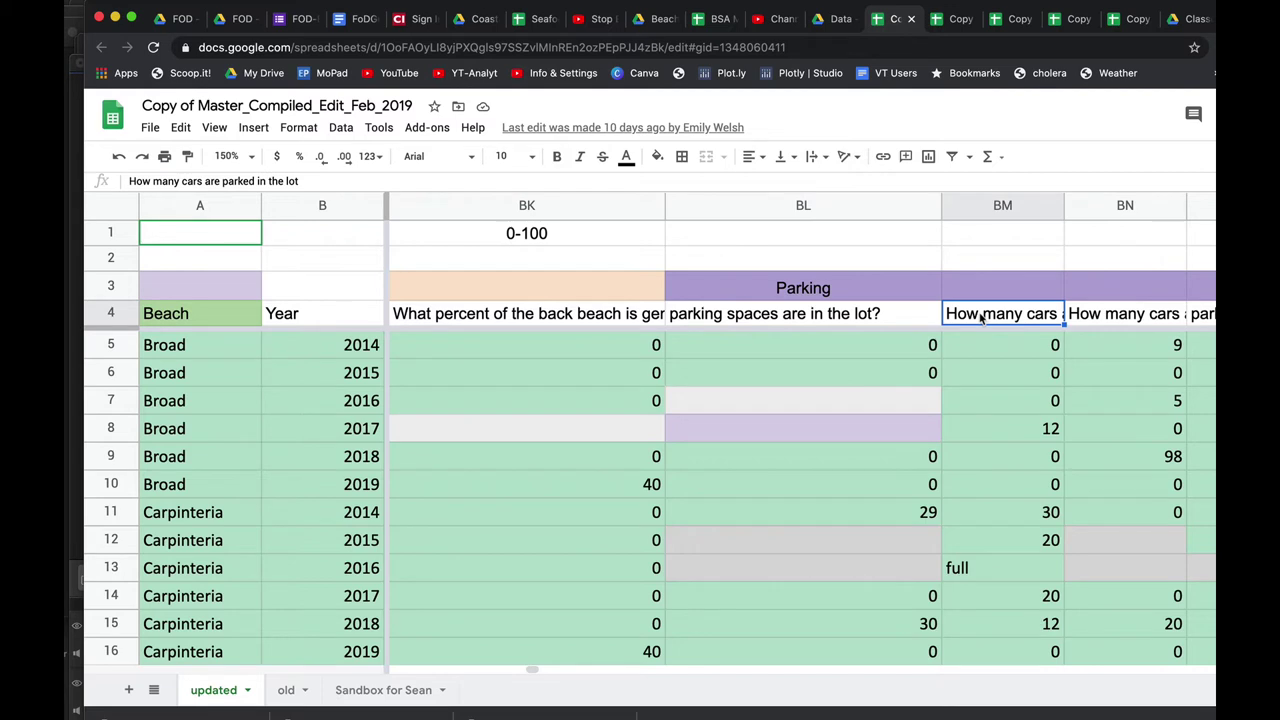
scroll(986, 327, "right", 1)
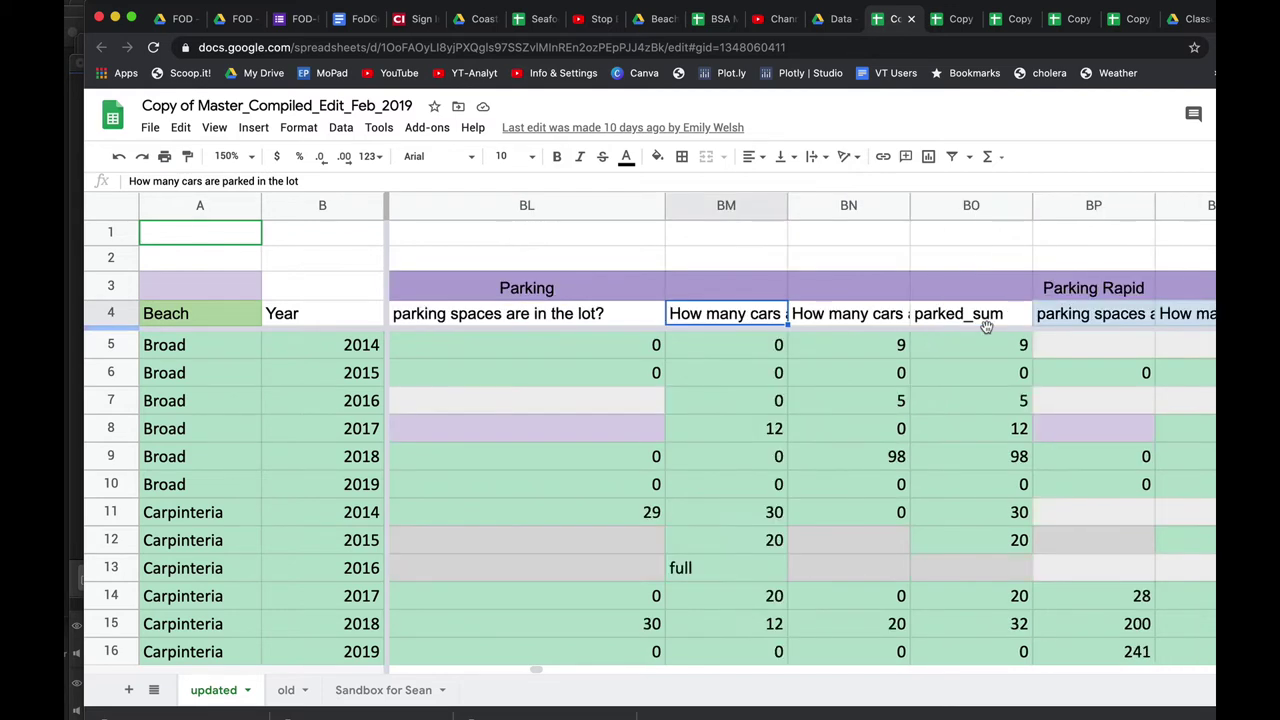
left_click(884, 315)
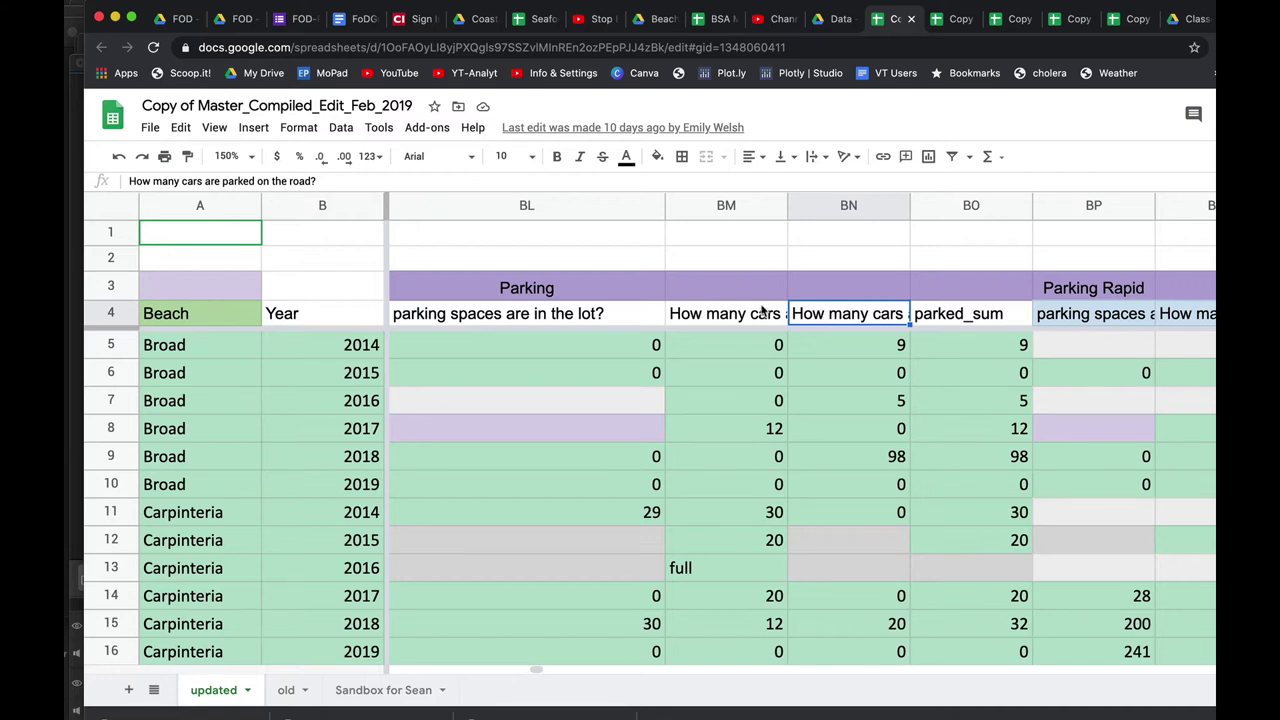
left_click(762, 311)
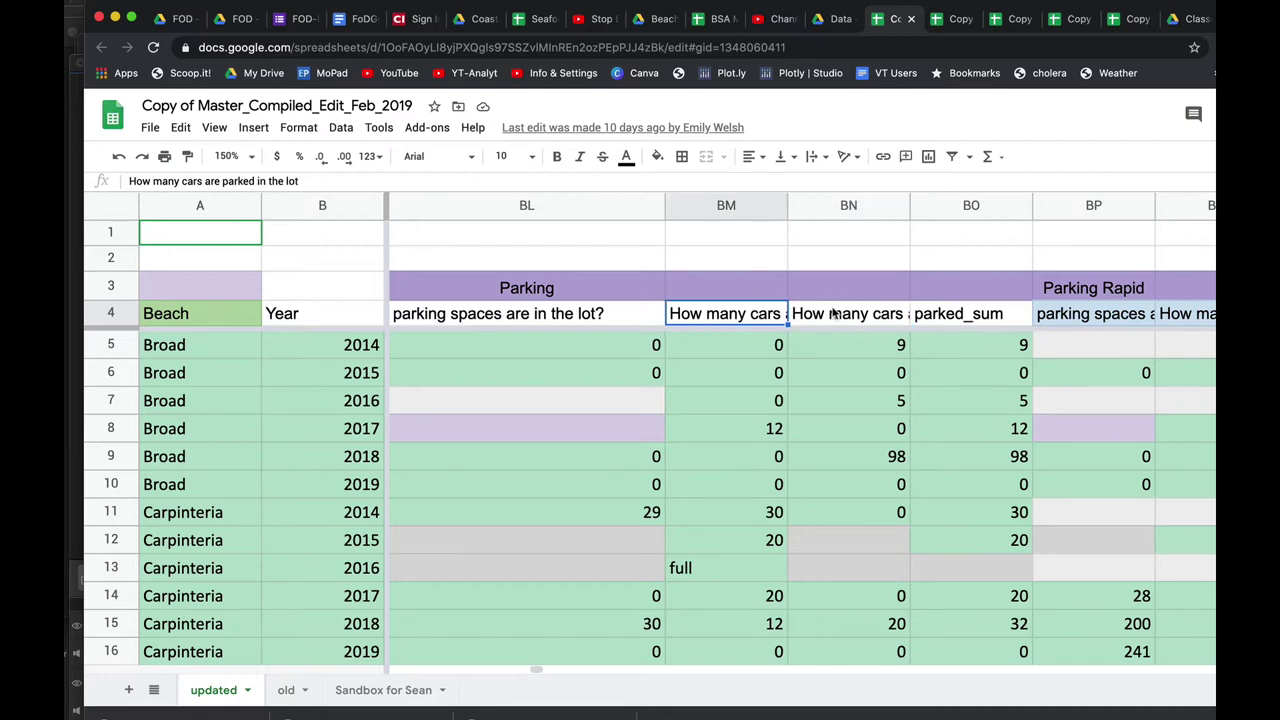
left_click(803, 312)
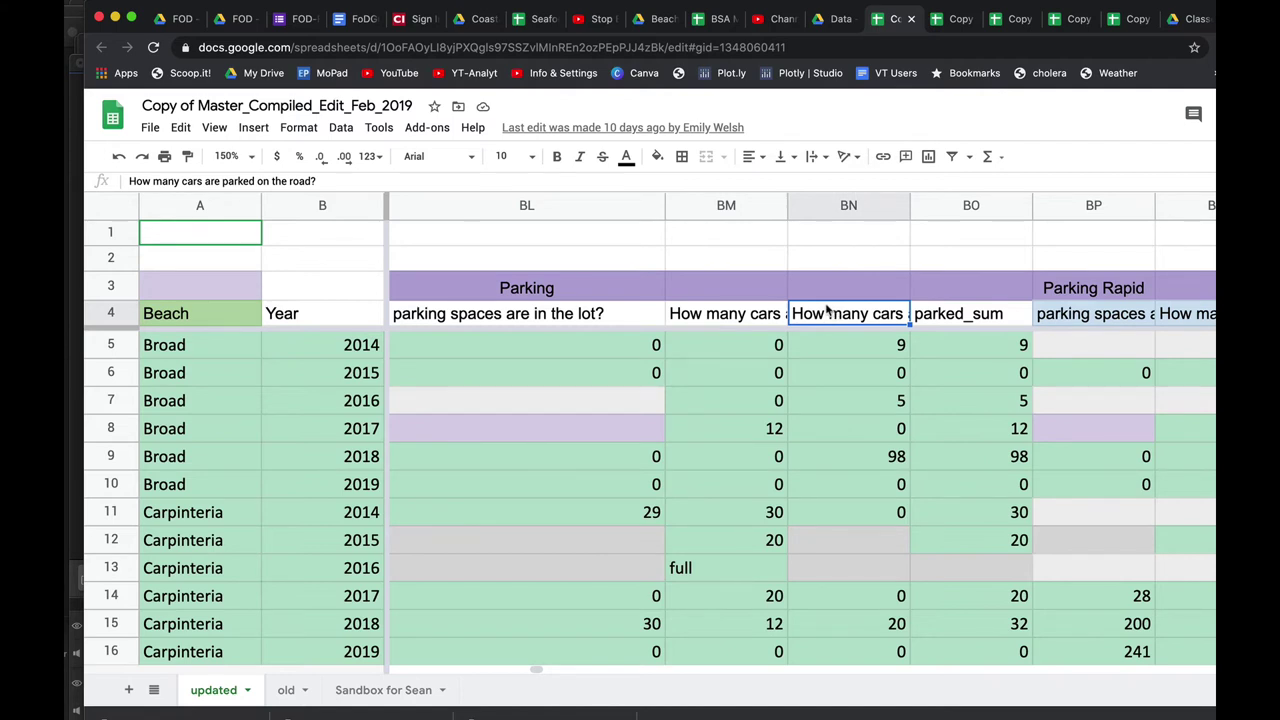
- Check the Parking Rapid columns on parking spaces, cars parked in the lot and on the road, and parked_sum
scroll(826, 311, "right", 5)
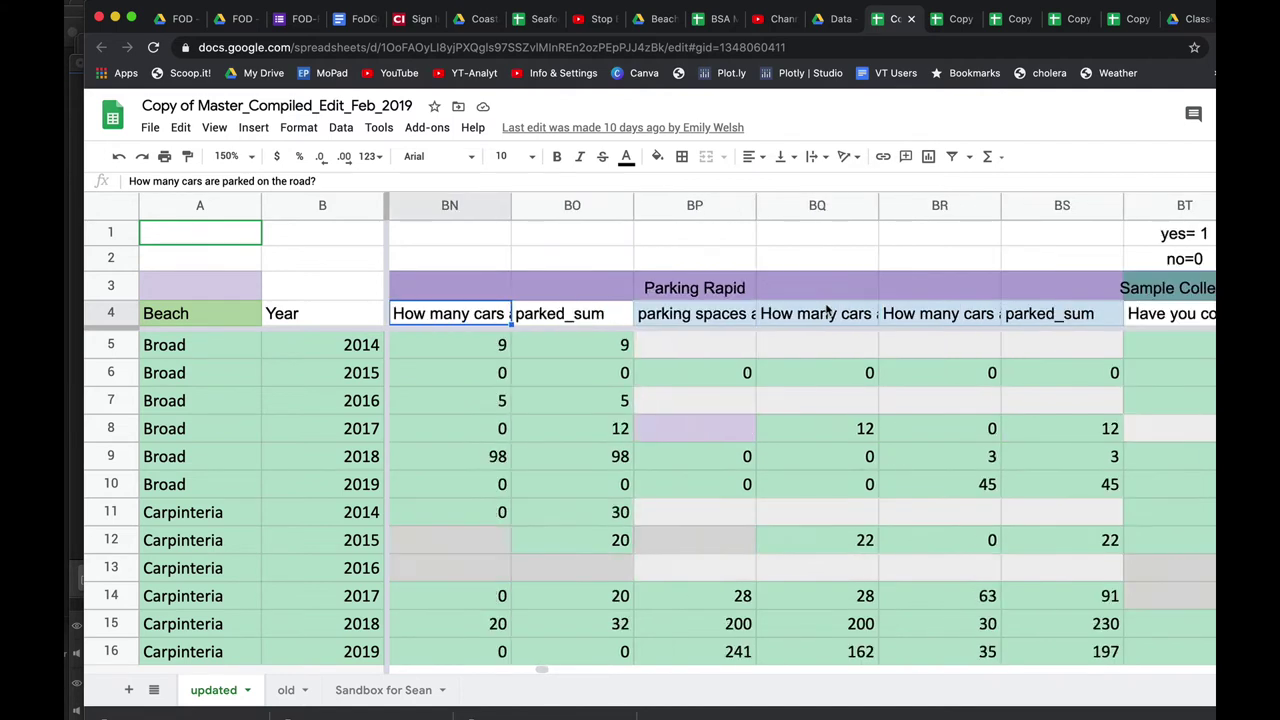
left_click(736, 318)
key("Right")
key("Right")
key("Right")
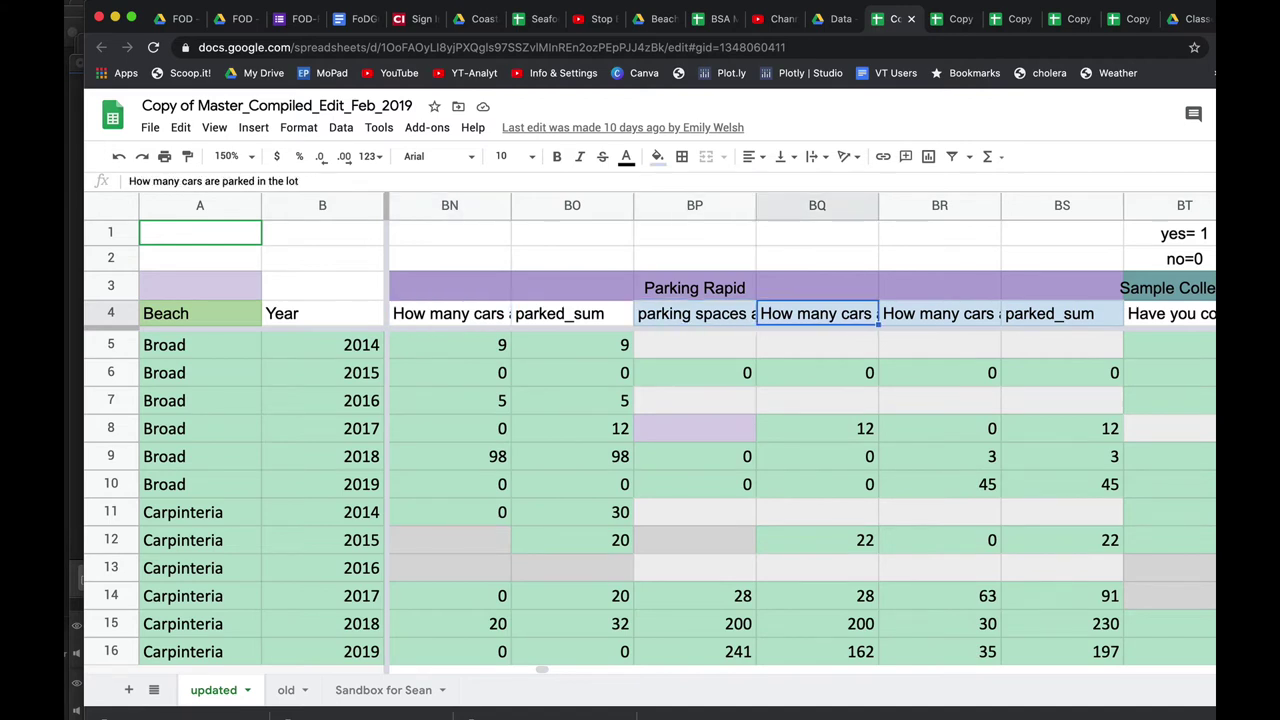
- Go through the Sample Collection questions from the 50 sand crabs in column BT through Monster Hands to the panoramic photo columns CA–CC
scroll(745, 318, "right", 4)
scroll(800, 430, "right", 1)
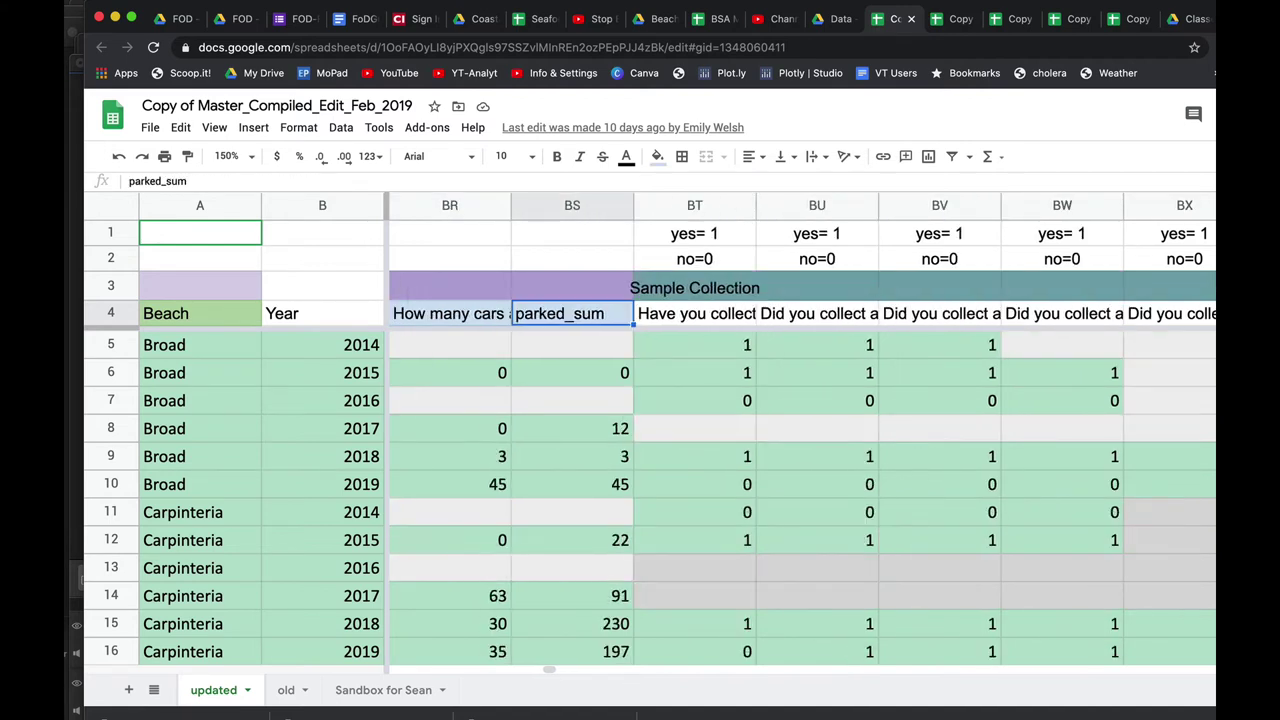
left_click(694, 313)
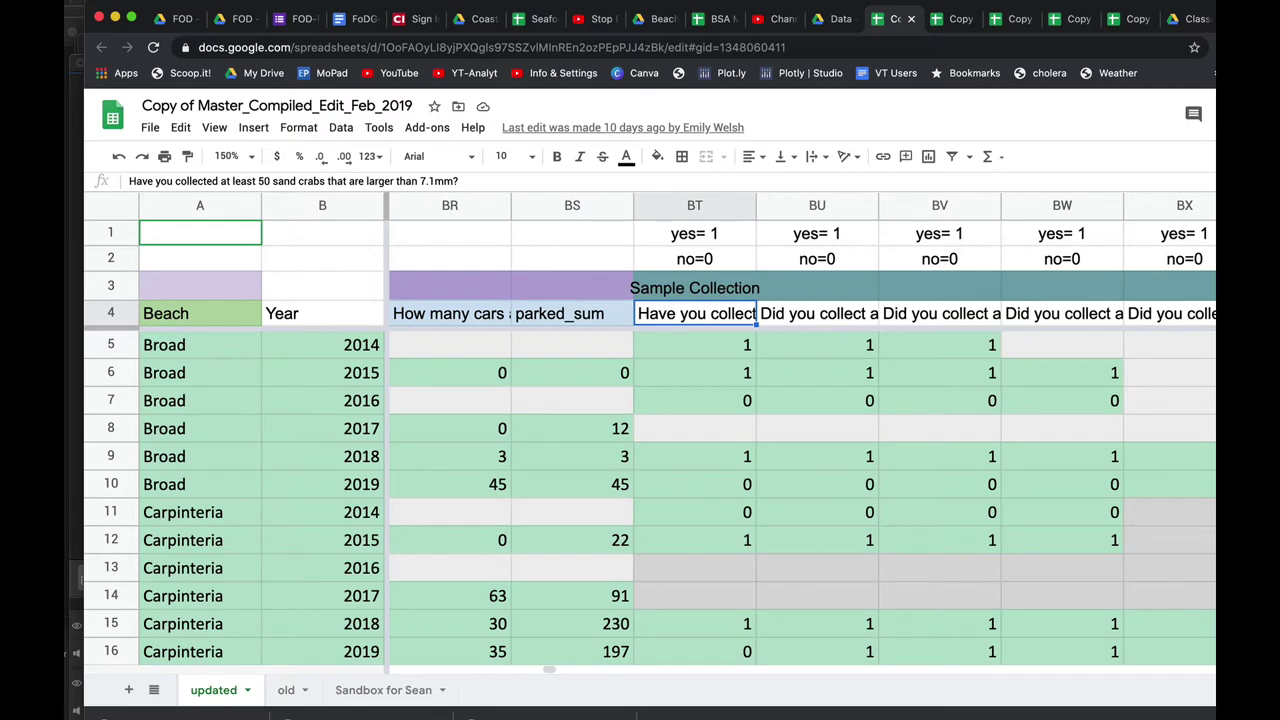
key("Right")
key("Right")
scroll(800, 430, "right", 3)
key("Right")
key("Right")
key("Right")
key("Right")
key("Right")
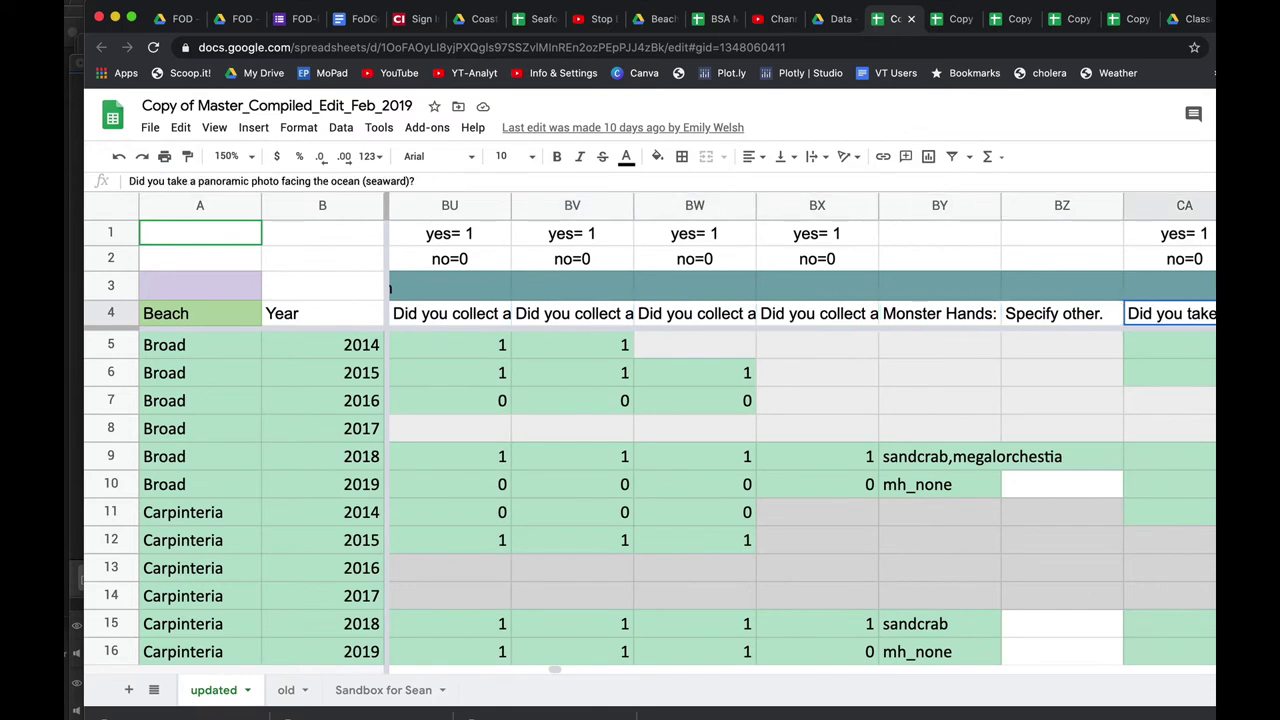
scroll(800, 430, "right", 3)
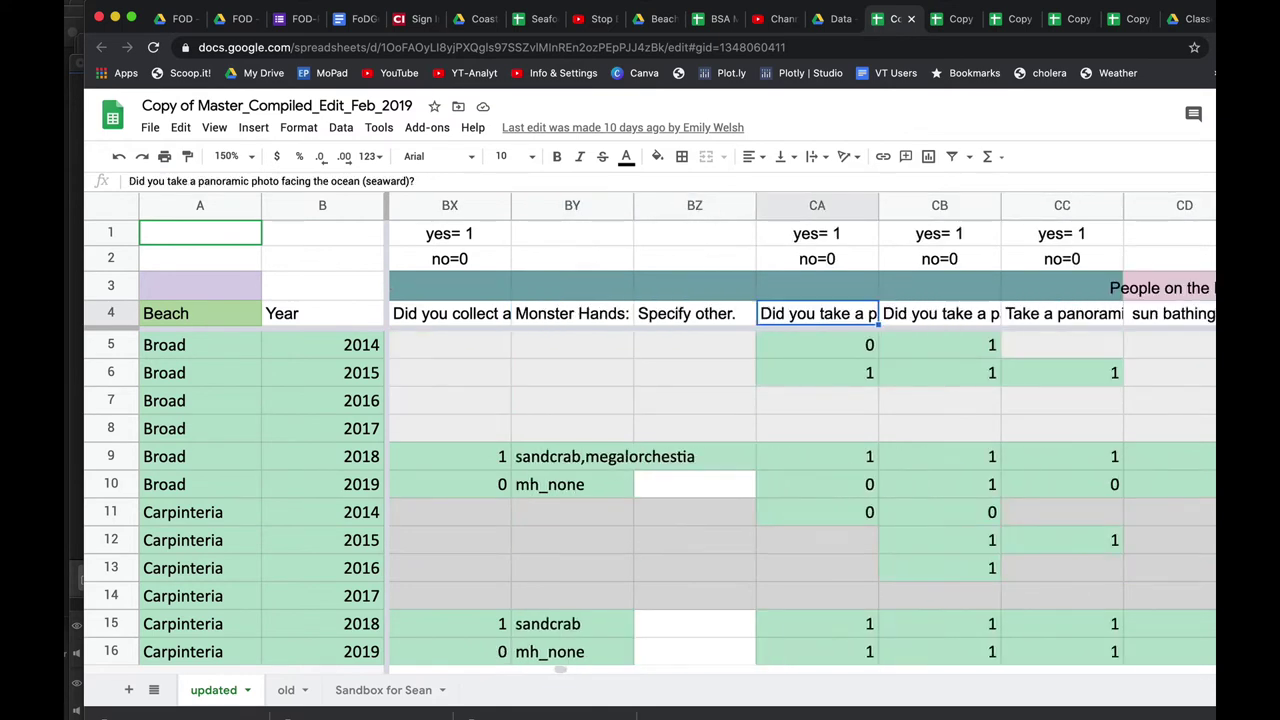
scroll(800, 430, "right", 1)
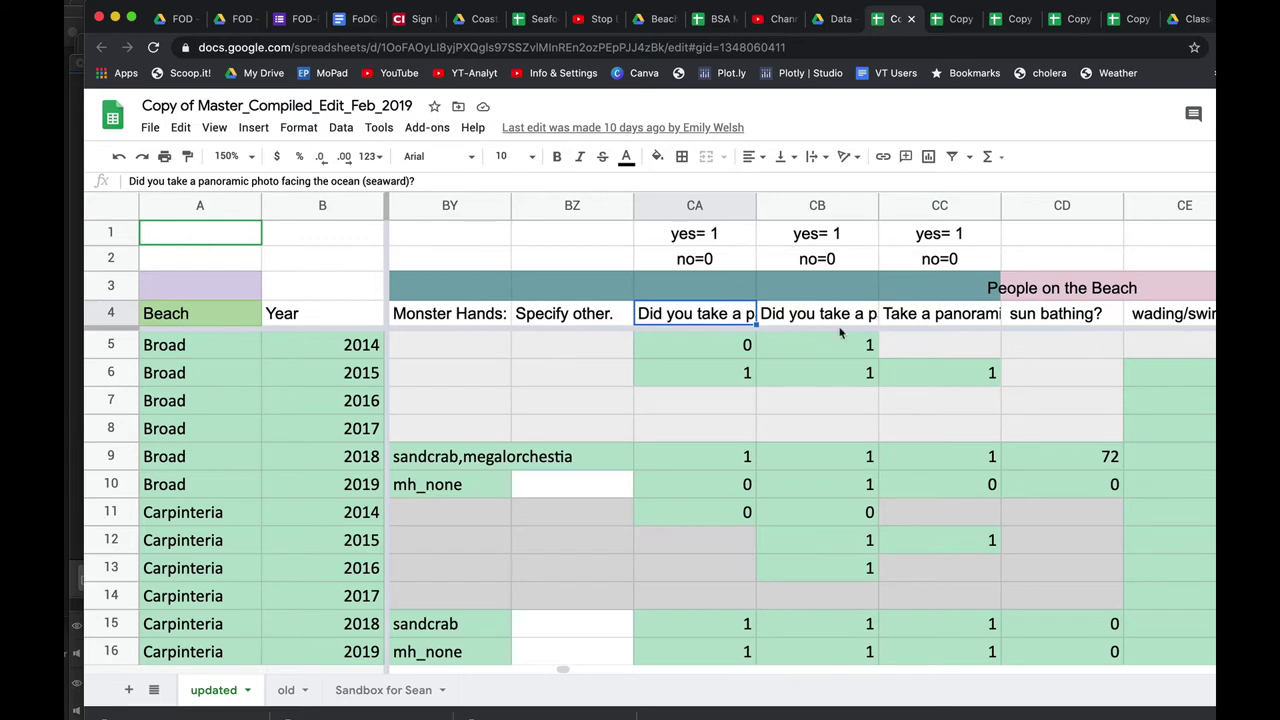
- Review the People on the Beach activity columns for sun bathing, wading/swimming, fishing, surfing and kite surfing
scroll(893, 323, "right", 2)
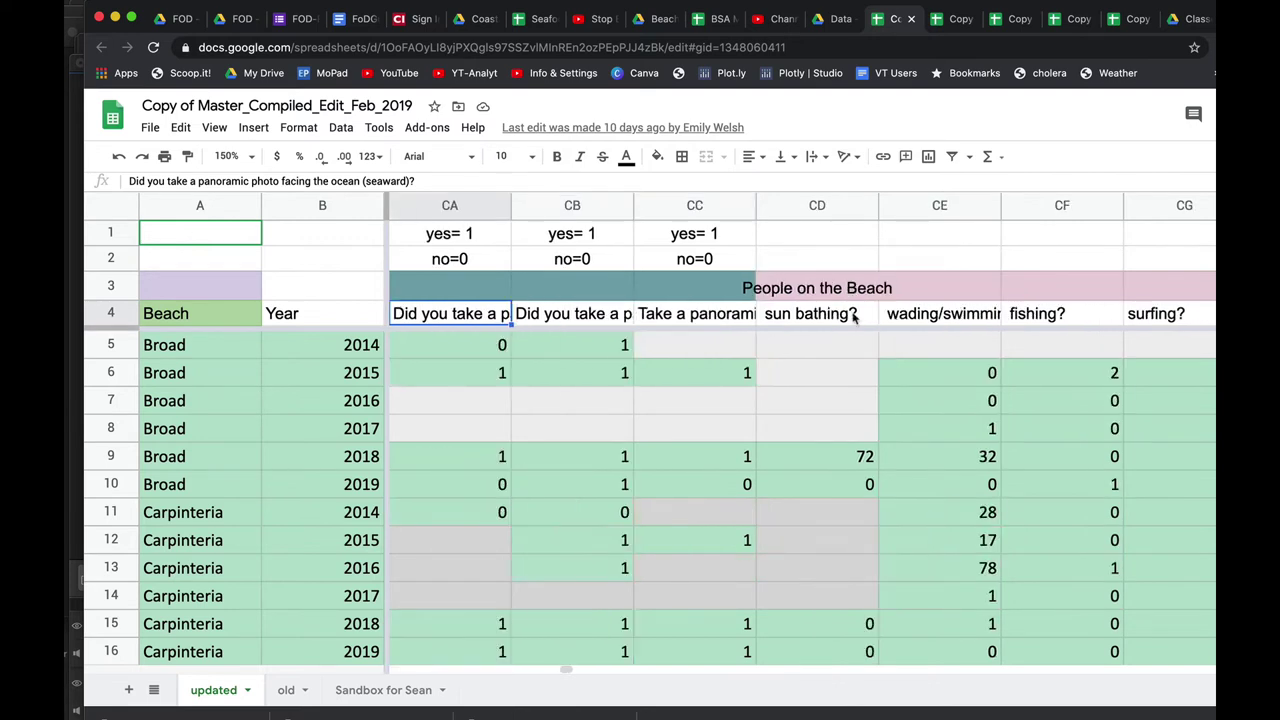
left_click(829, 289)
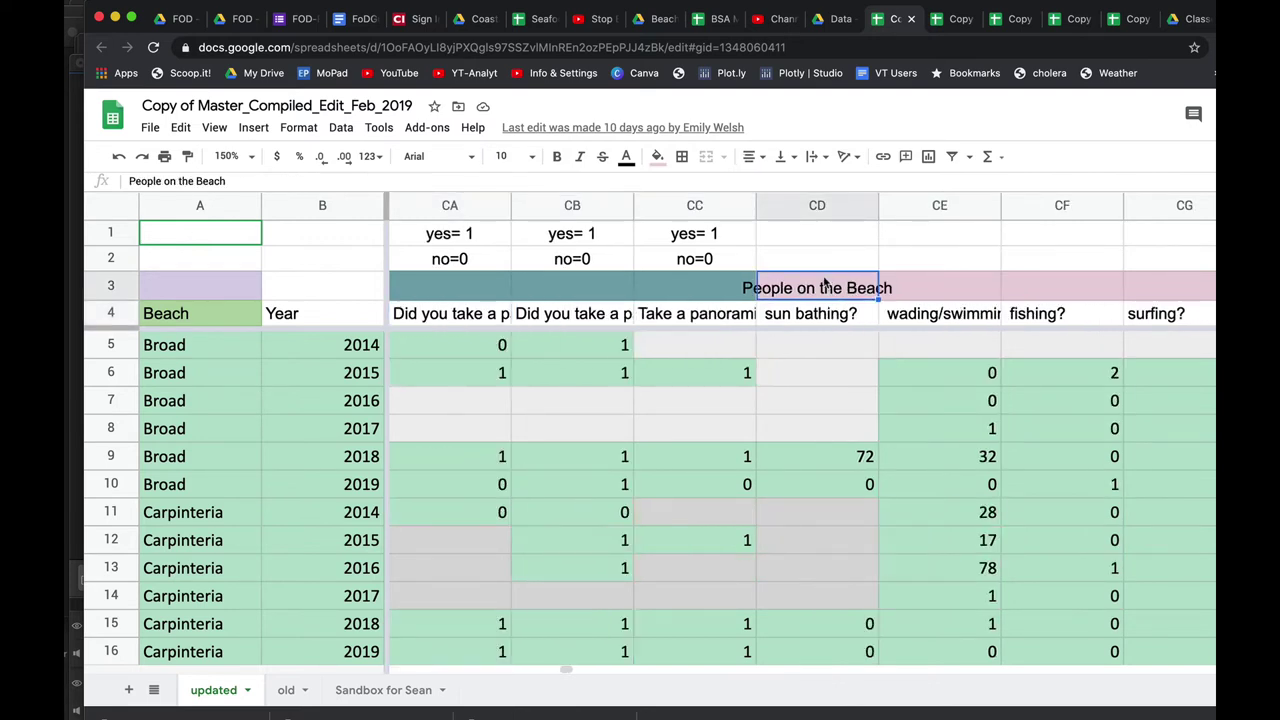
scroll(824, 284, "right", 2)
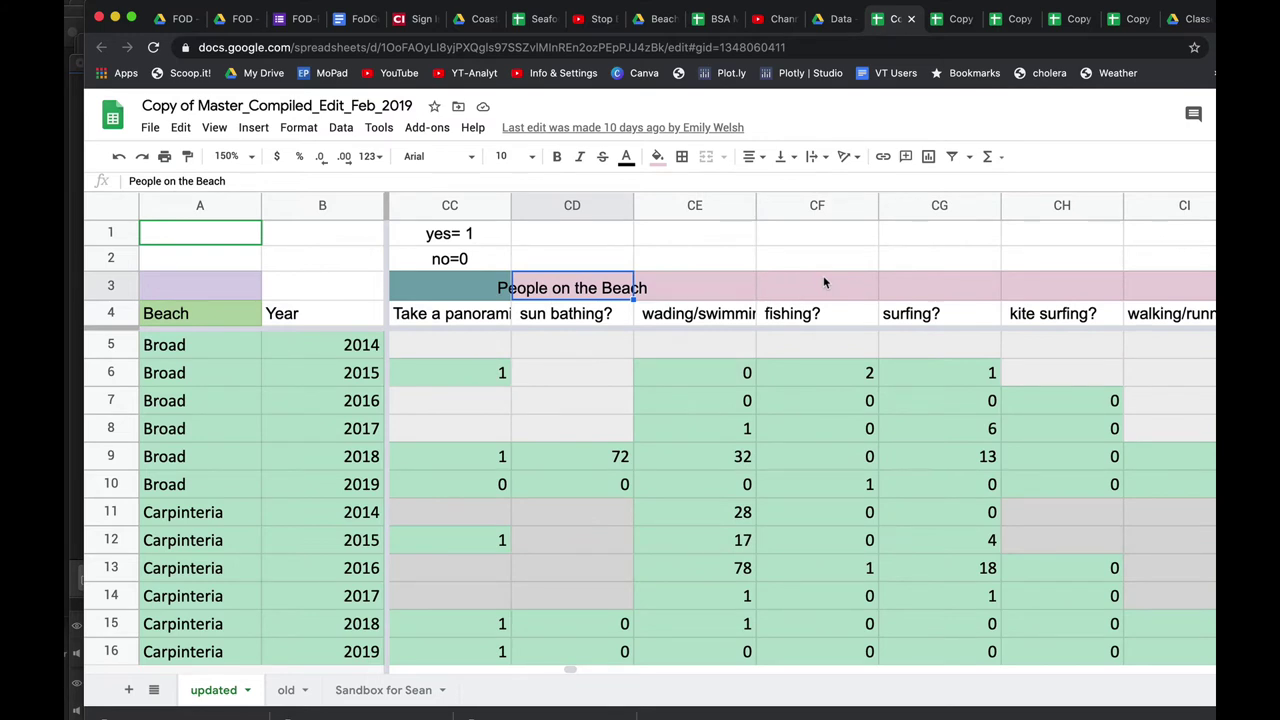
left_click(612, 314)
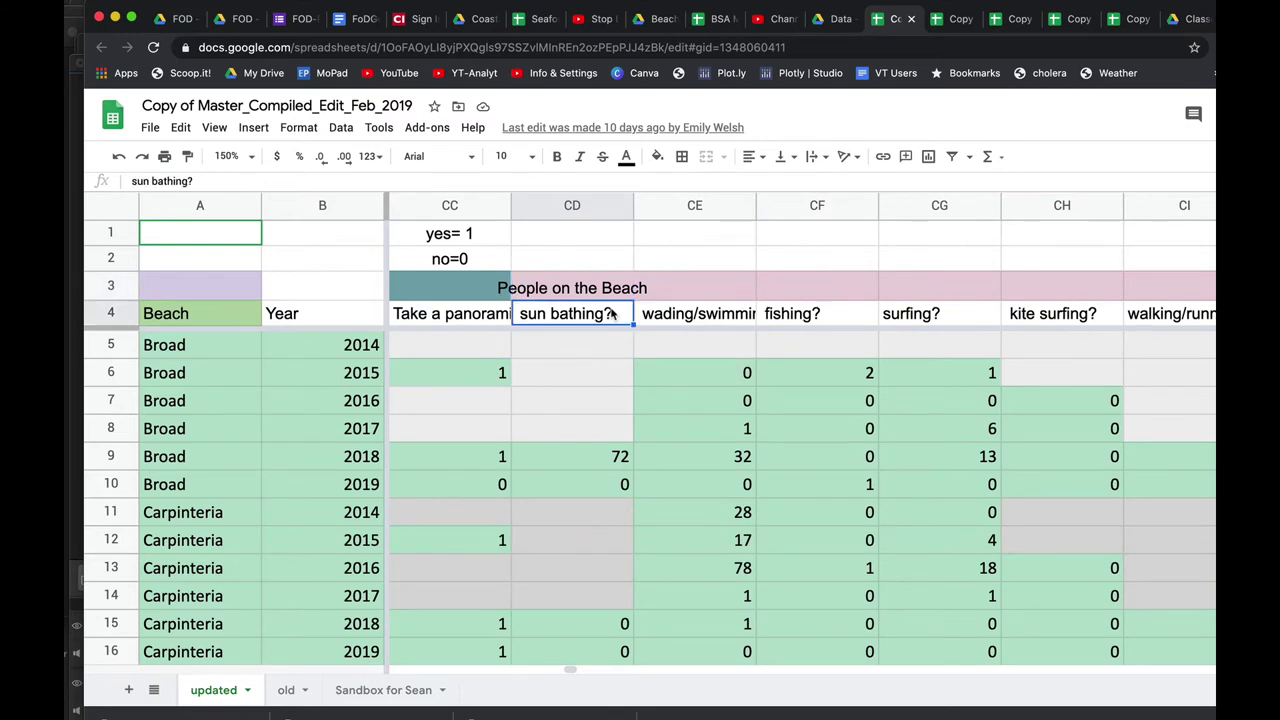
left_click(702, 316)
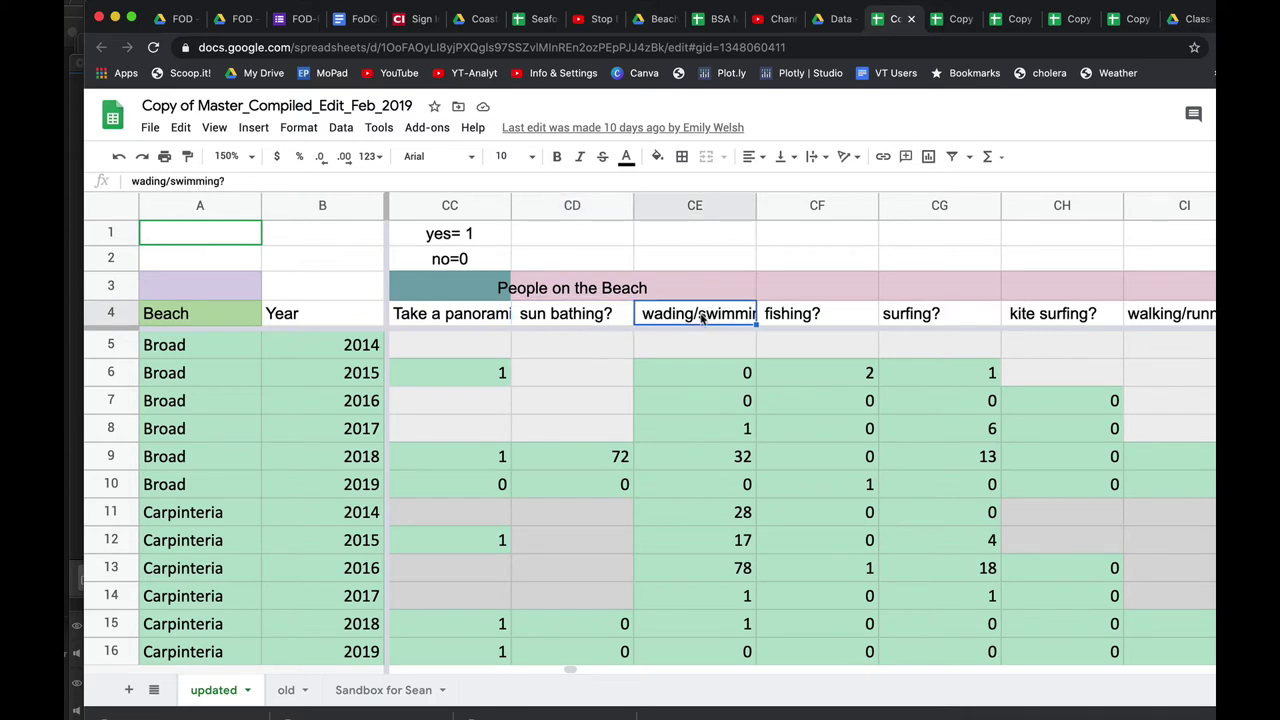
left_click(815, 318)
left_click(948, 318)
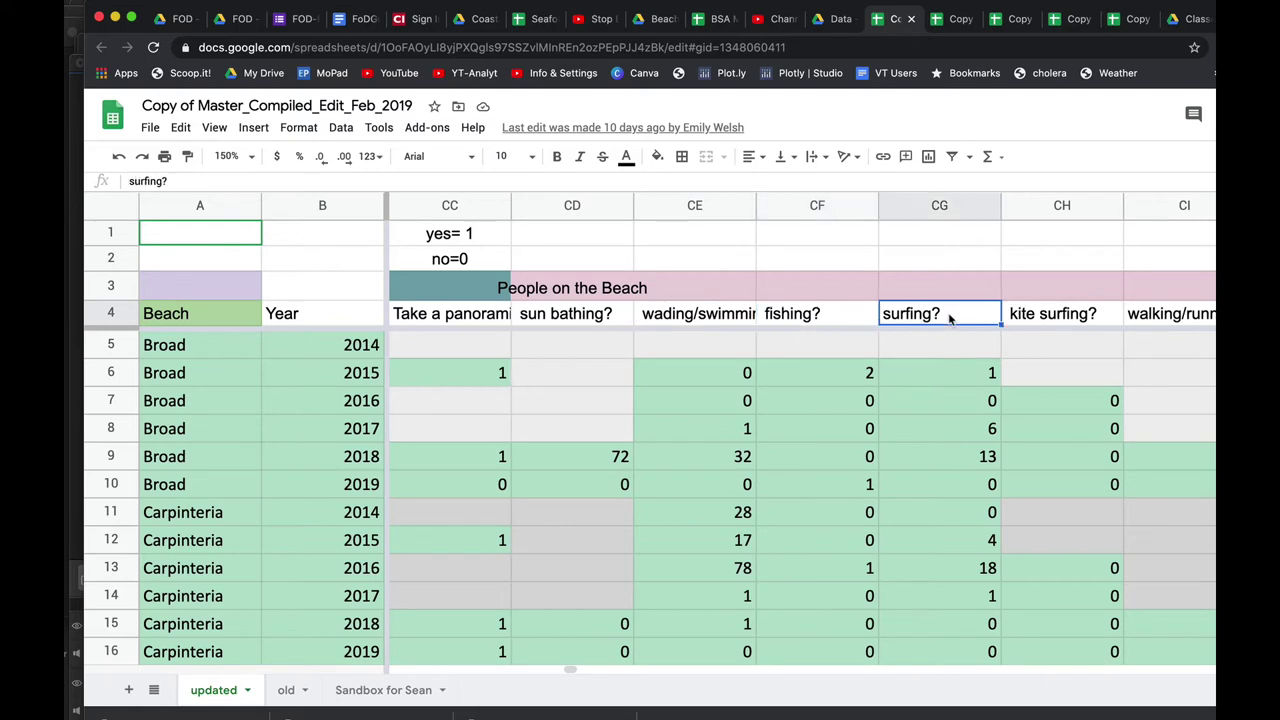
left_click(1035, 320)
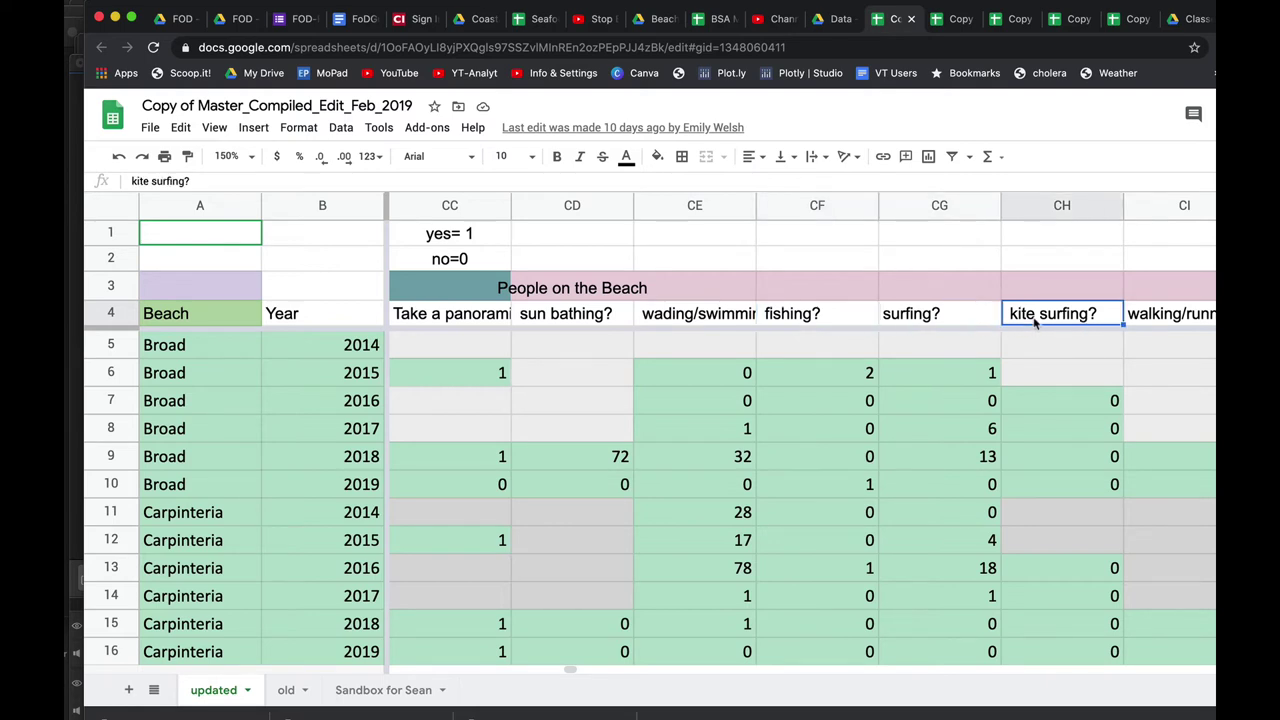
- Examine the remaining People on the Beach activities: walking/running, digging/making, rock climbing (bouldering) and doing other things
scroll(1035, 320, "right", 2)
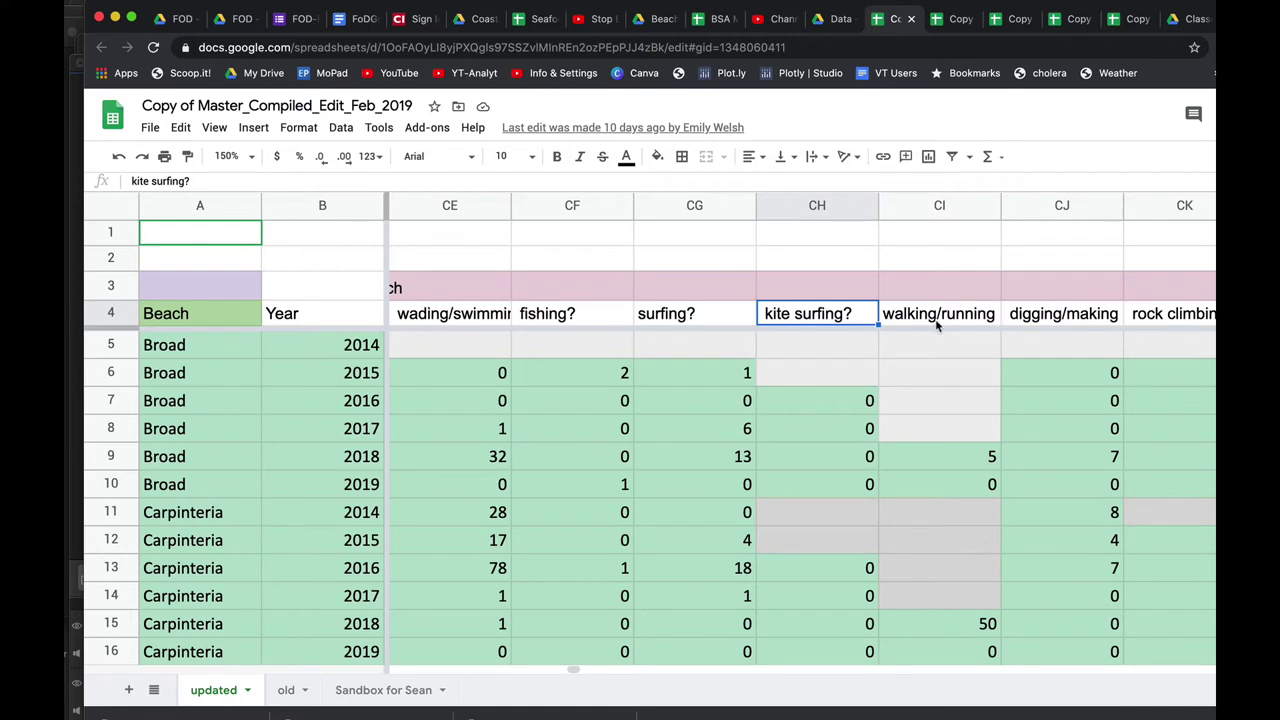
scroll(937, 322, "right", 1)
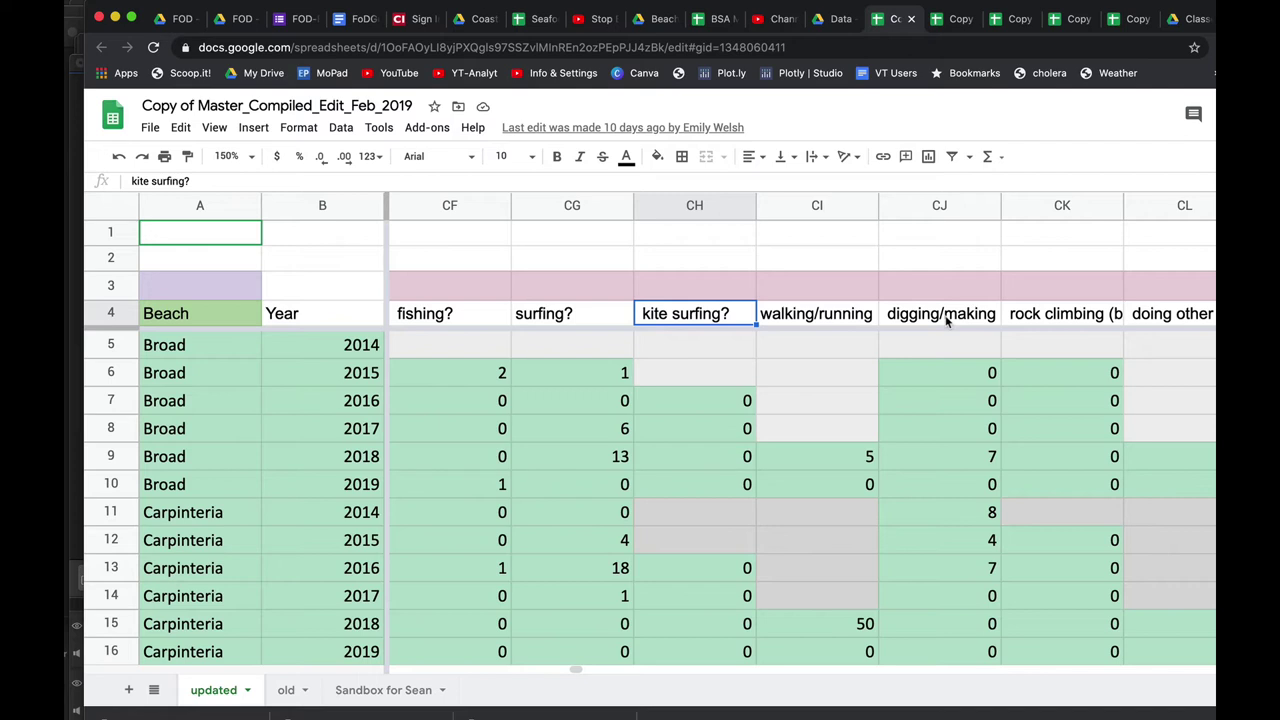
scroll(946, 320, "right", 1)
left_click(934, 318)
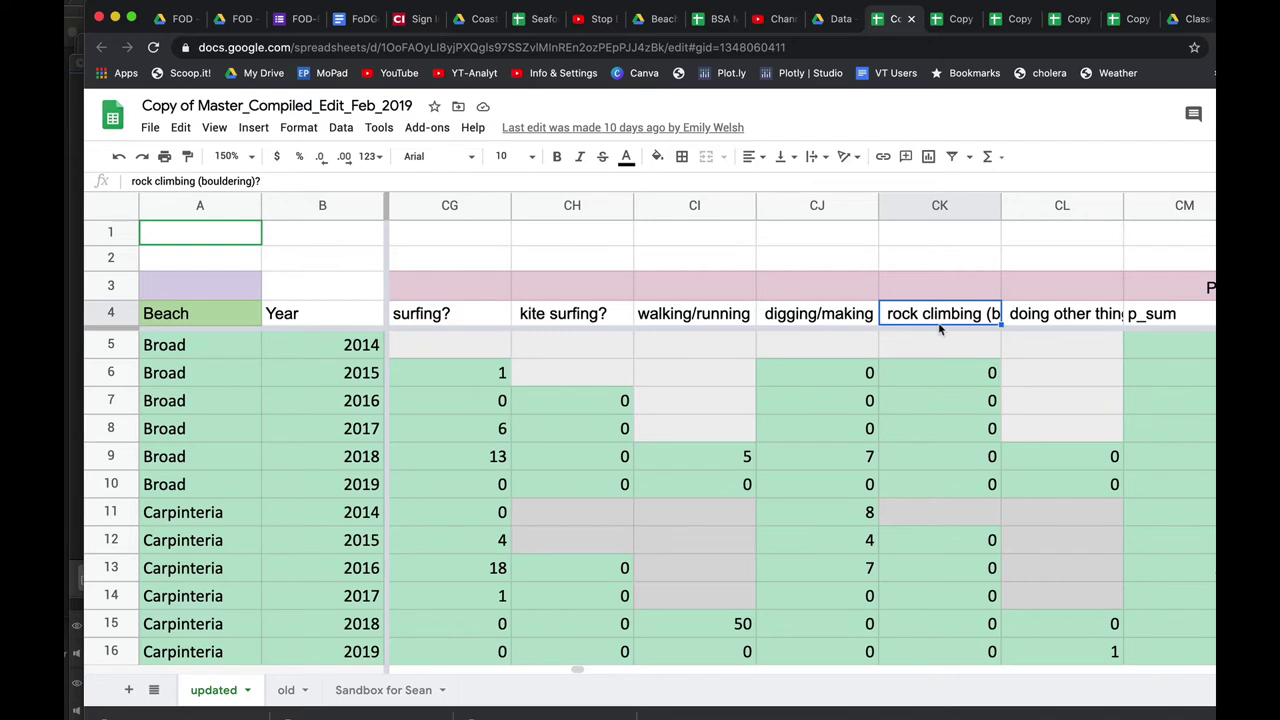
left_click(1012, 322)
- Compare the p_sum column of the people counts with the People on the Beach- Rapid activity columns
scroll(1017, 322, "right", 3)
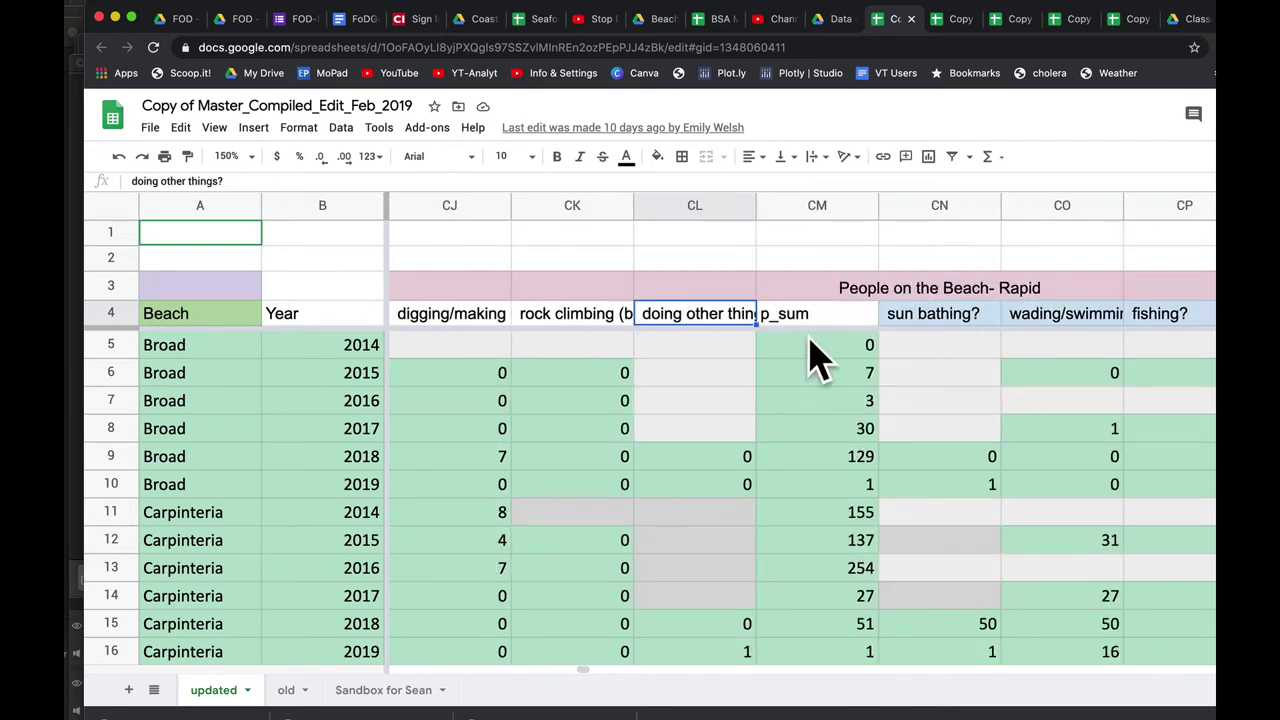
scroll(838, 391, "right", 1)
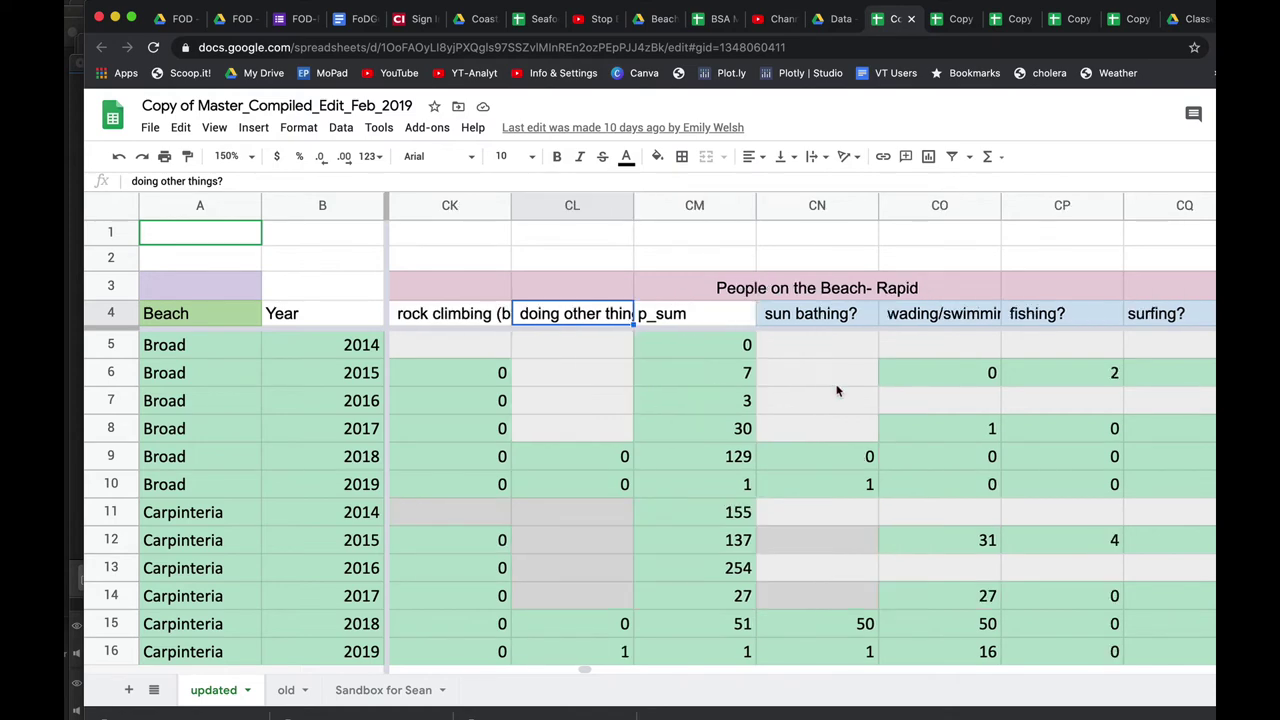
scroll(838, 391, "right", 1)
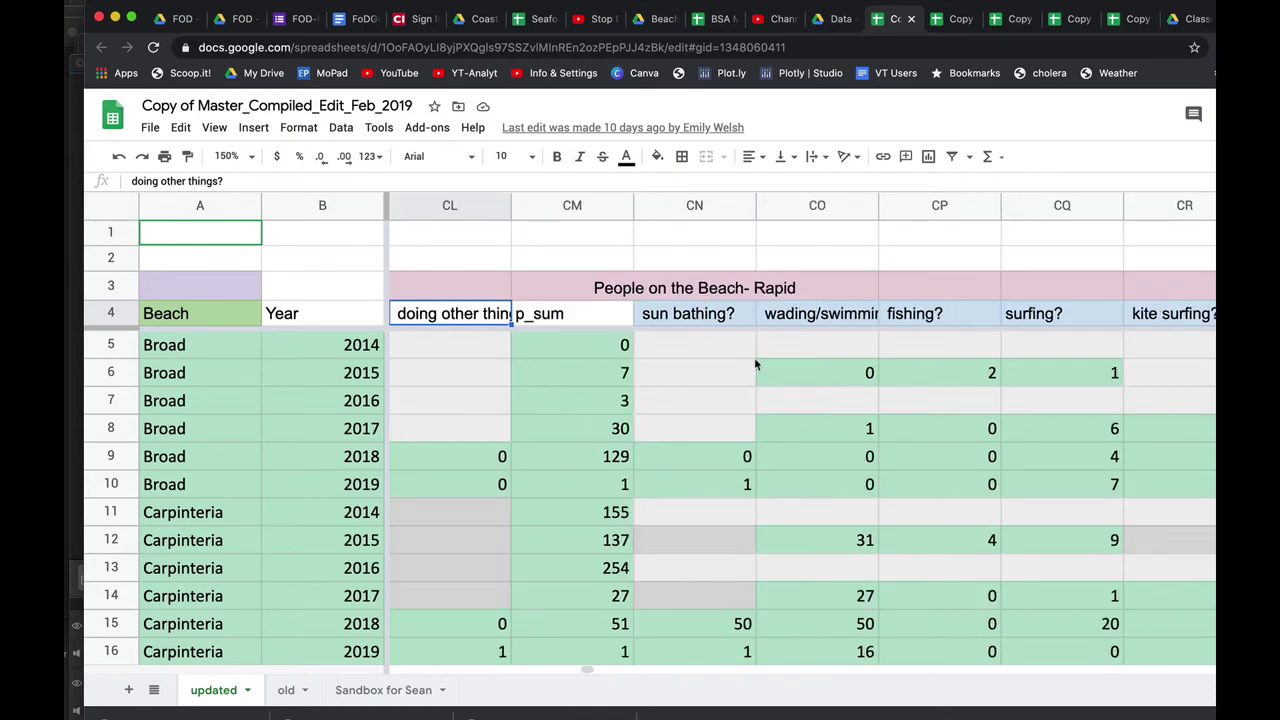
- Inspect the Dogs columns on leashed and unleashed dogs and d_sum, along with the Dogs- rapid columns
scroll(770, 365, "right", 9)
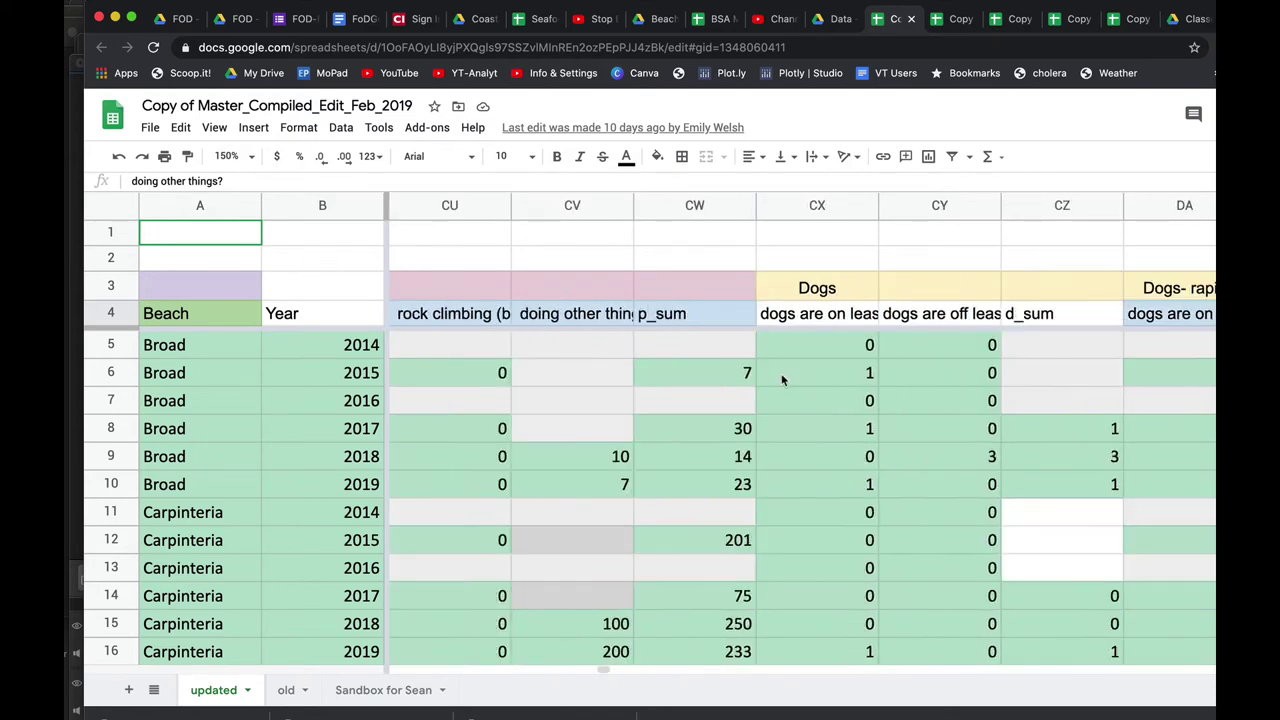
scroll(781, 379, "right", 1)
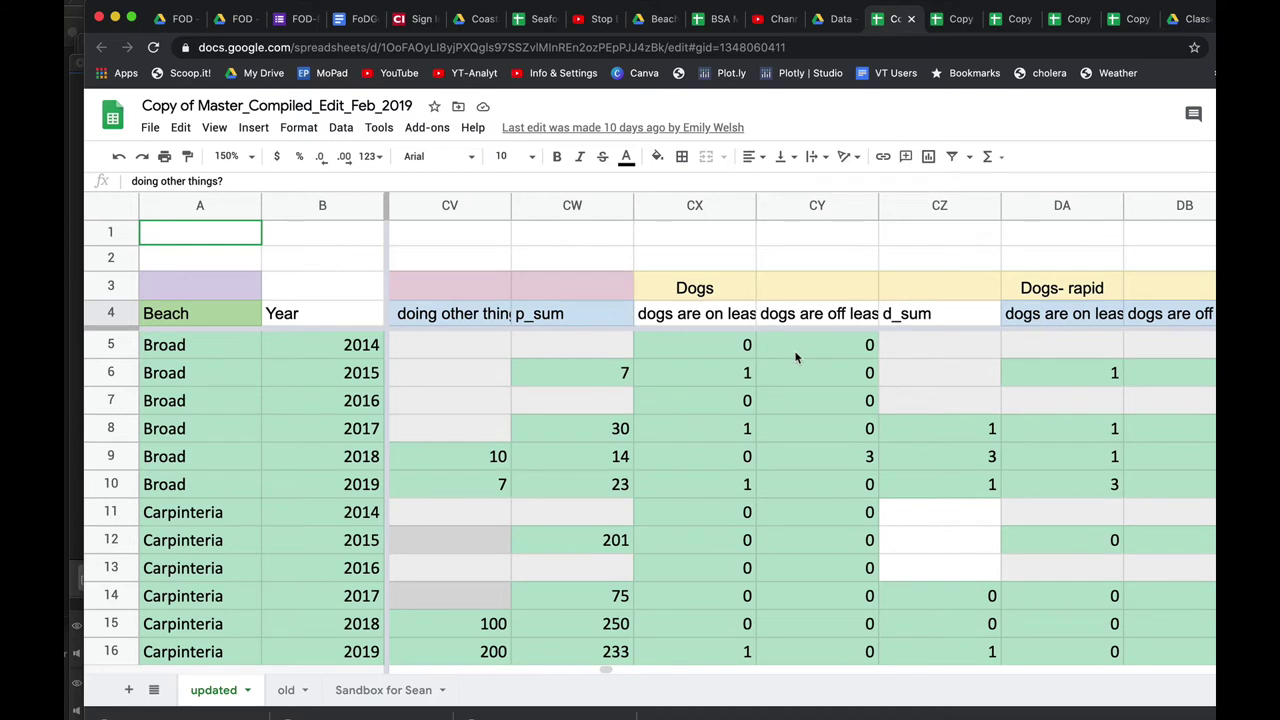
scroll(796, 357, "right", 1)
- Review the Beach Elements columns on stairs and gates, including the questions about gates on public and private land
scroll(796, 357, "right", 5)
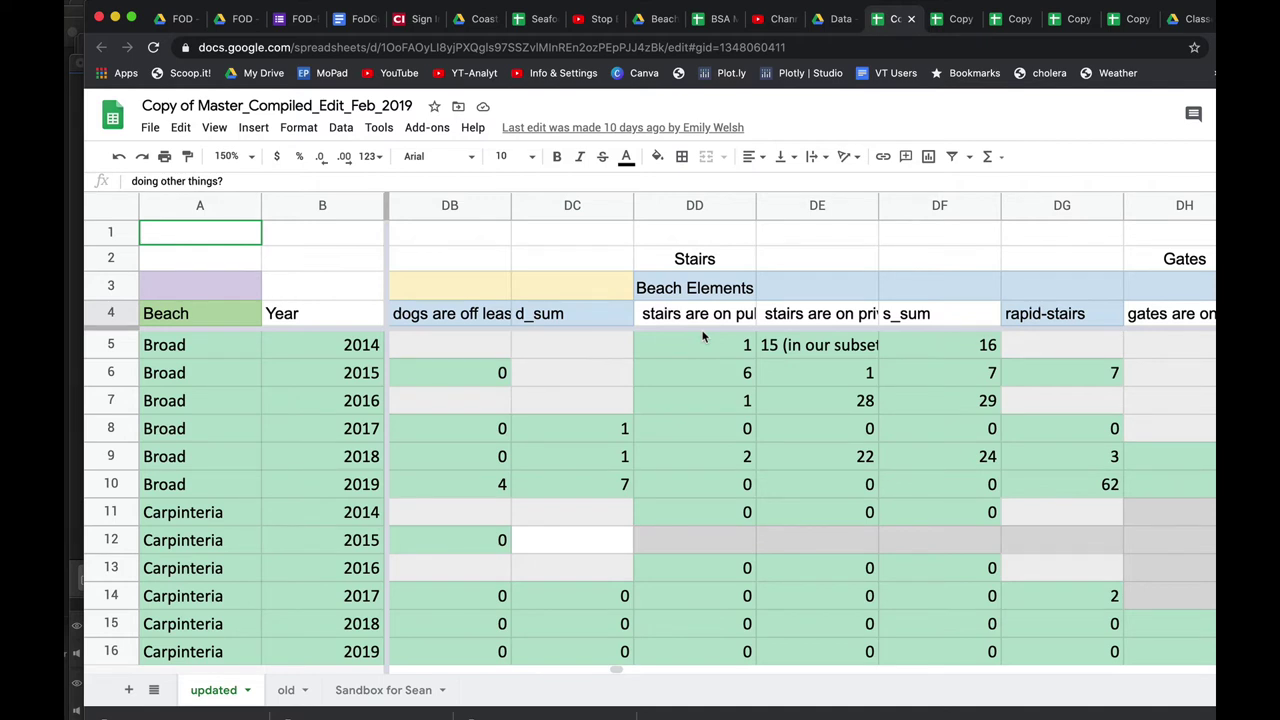
scroll(703, 337, "right", 4)
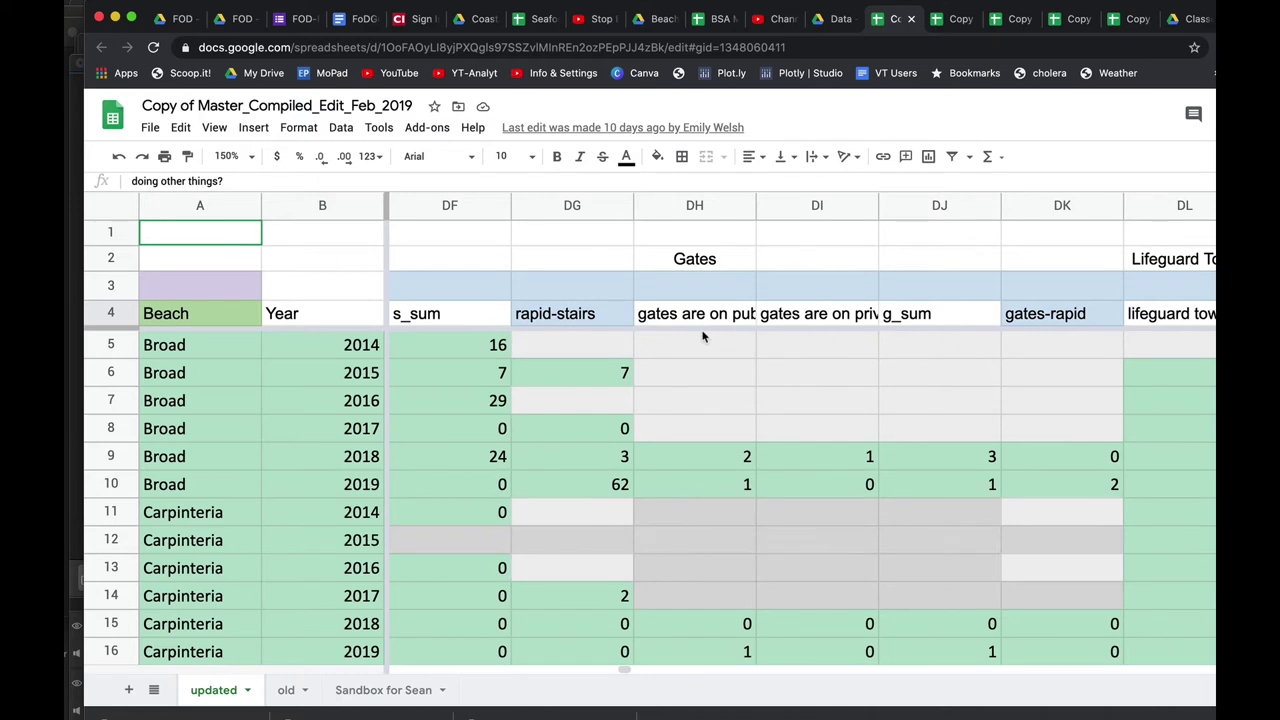
left_click(697, 316)
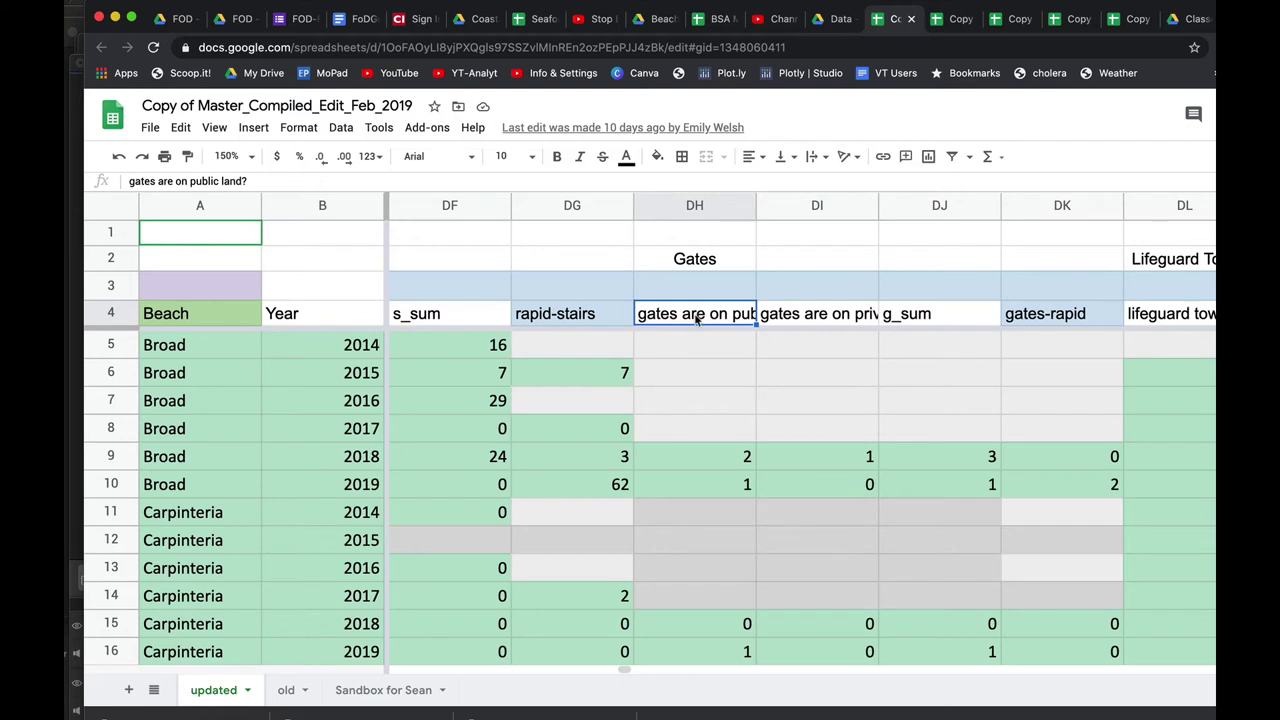
left_click(784, 317)
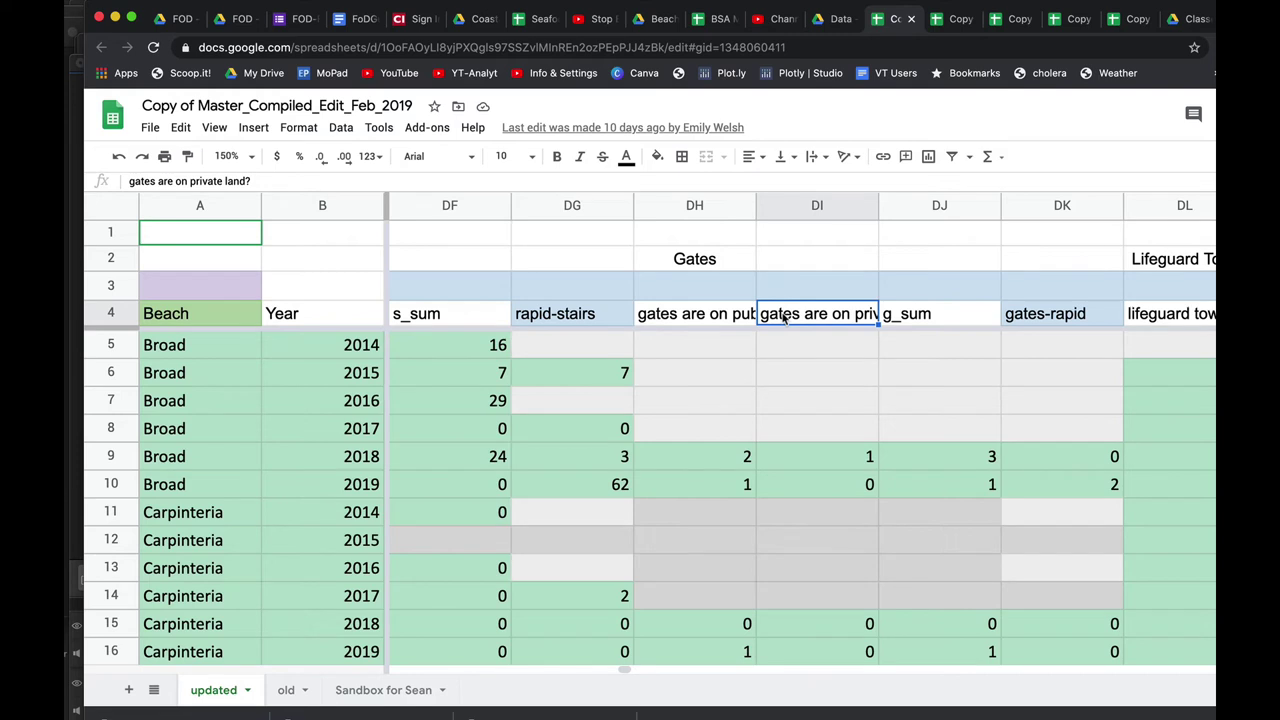
- Read the lifeguard tower questions on manned and empty towers in columns DL and DM
scroll(784, 317, "right", 4)
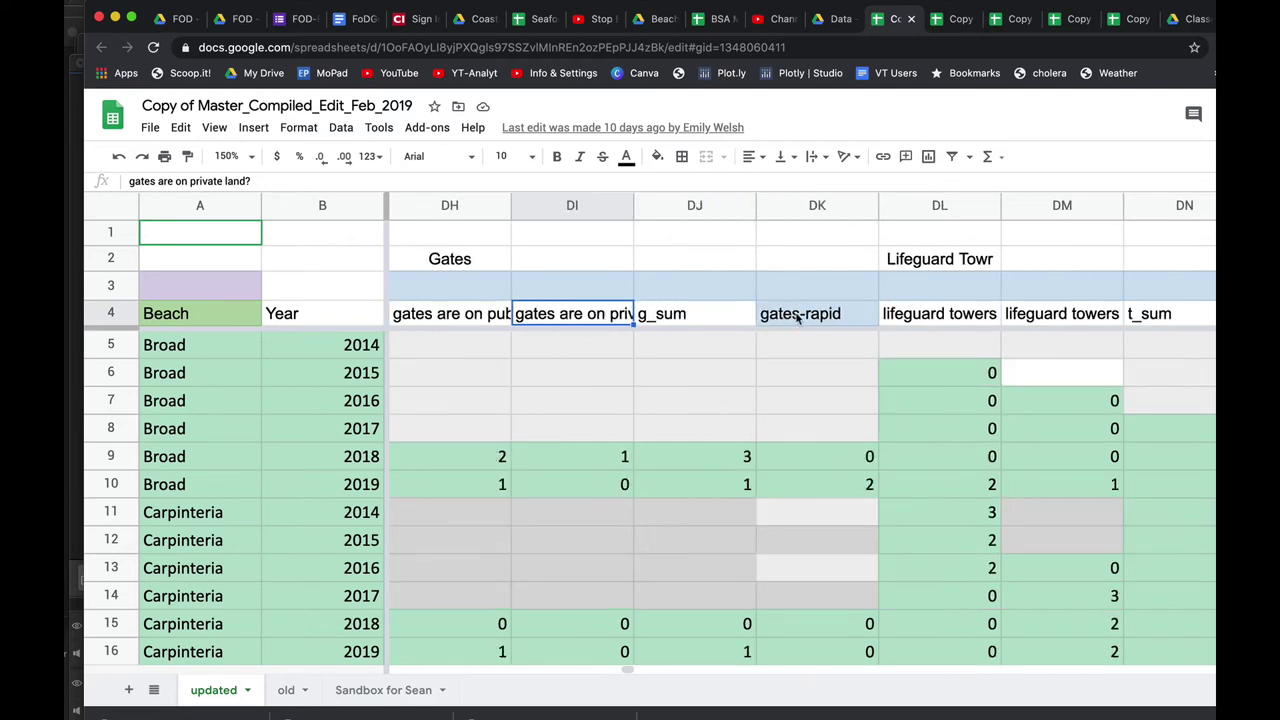
left_click(890, 315)
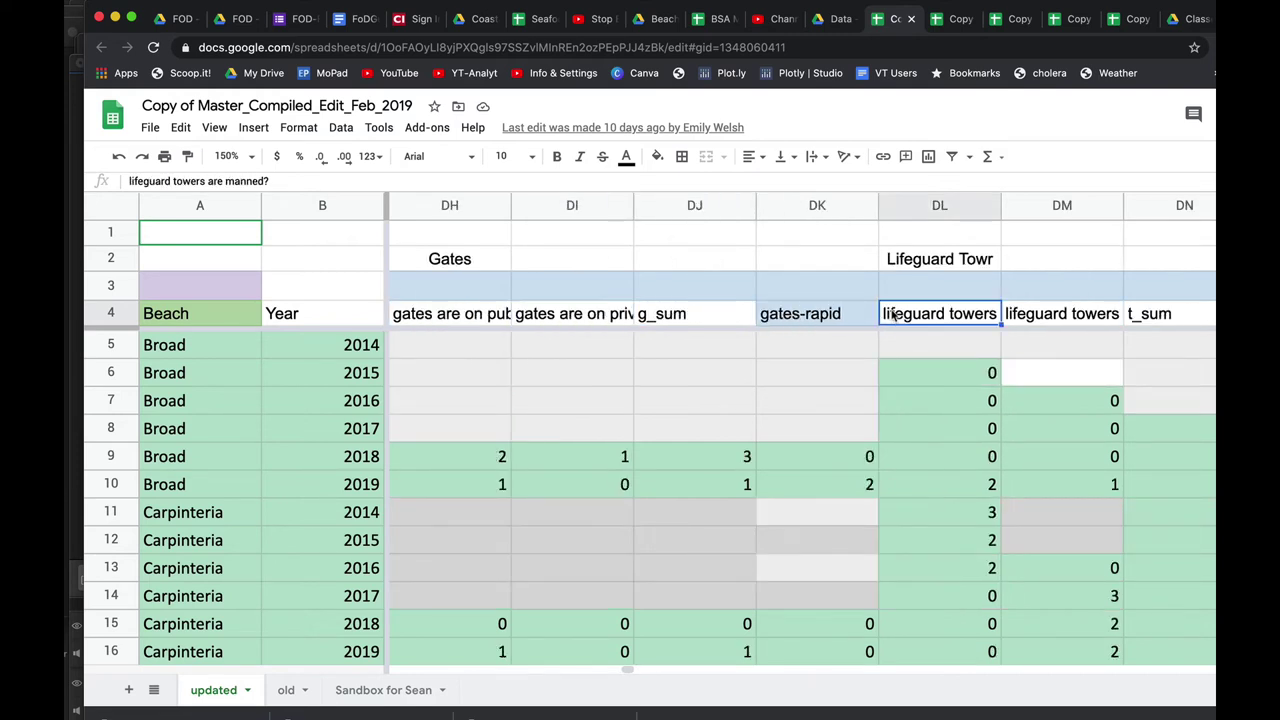
scroll(893, 315, "right", 3)
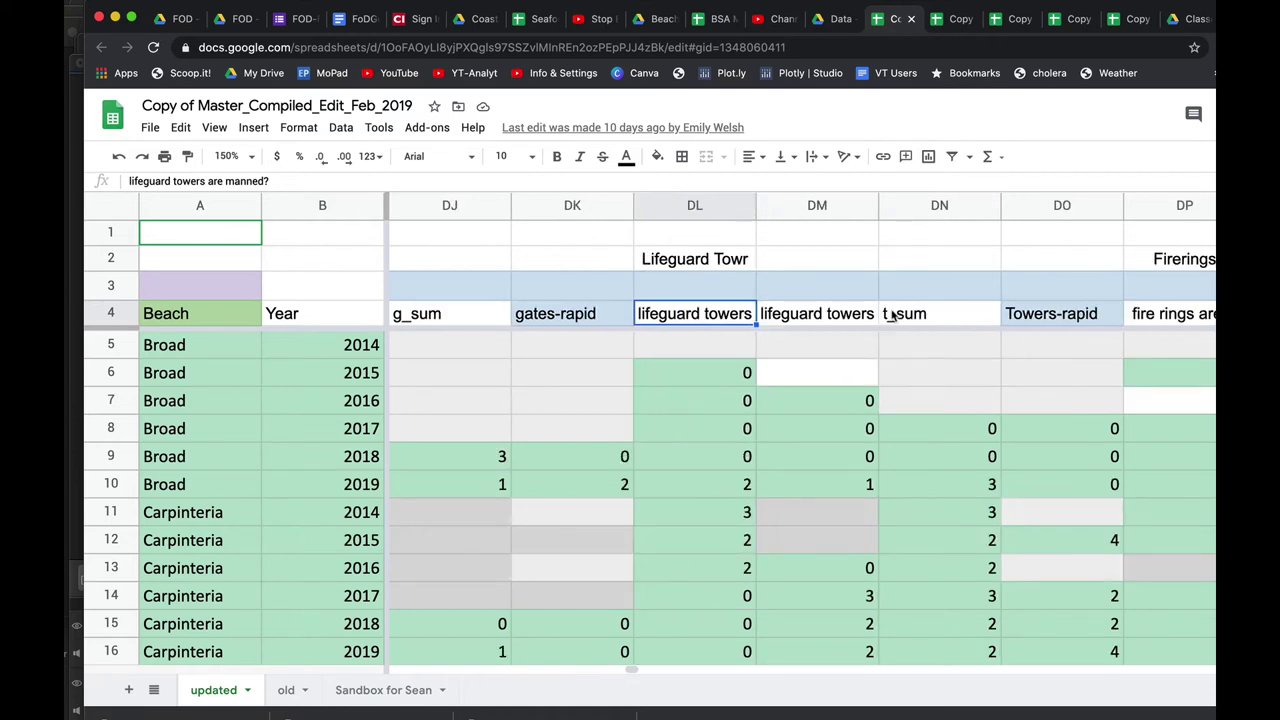
key("Right")
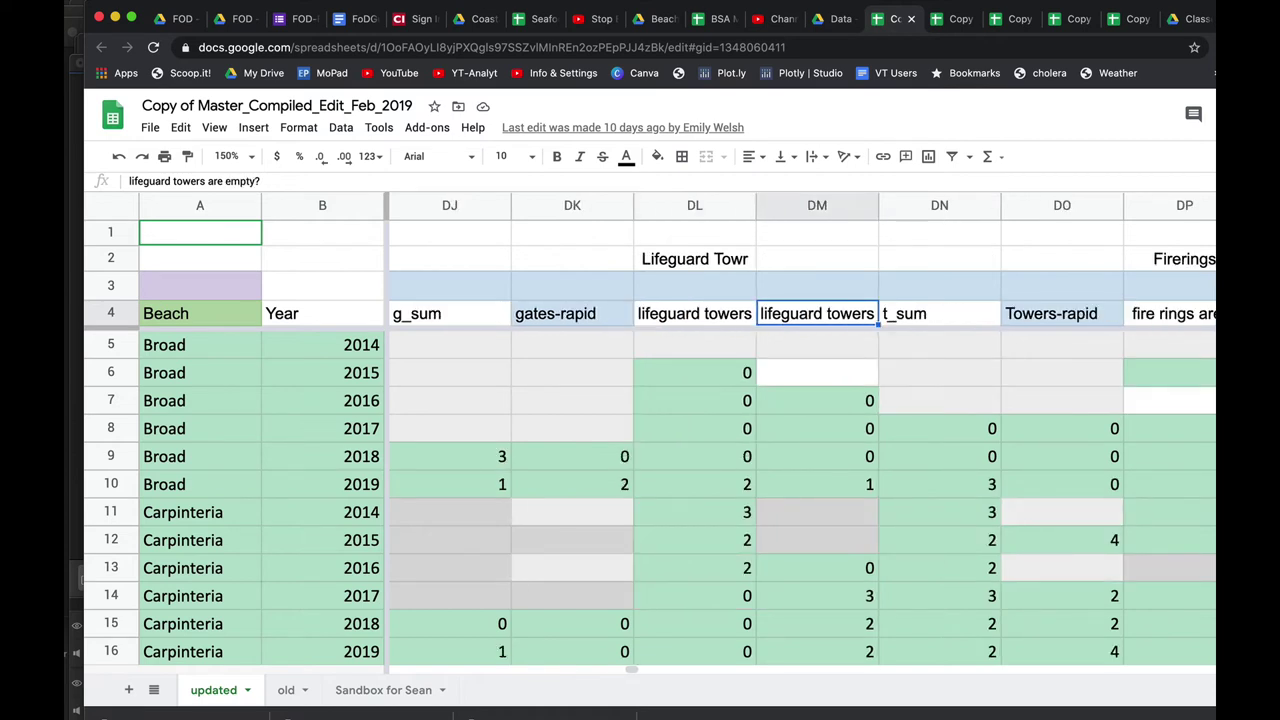
- Look over the Firerings columns, from fire rings on the beach through f_sum to Firerings-rapid
scroll(800, 430, "right", 2)
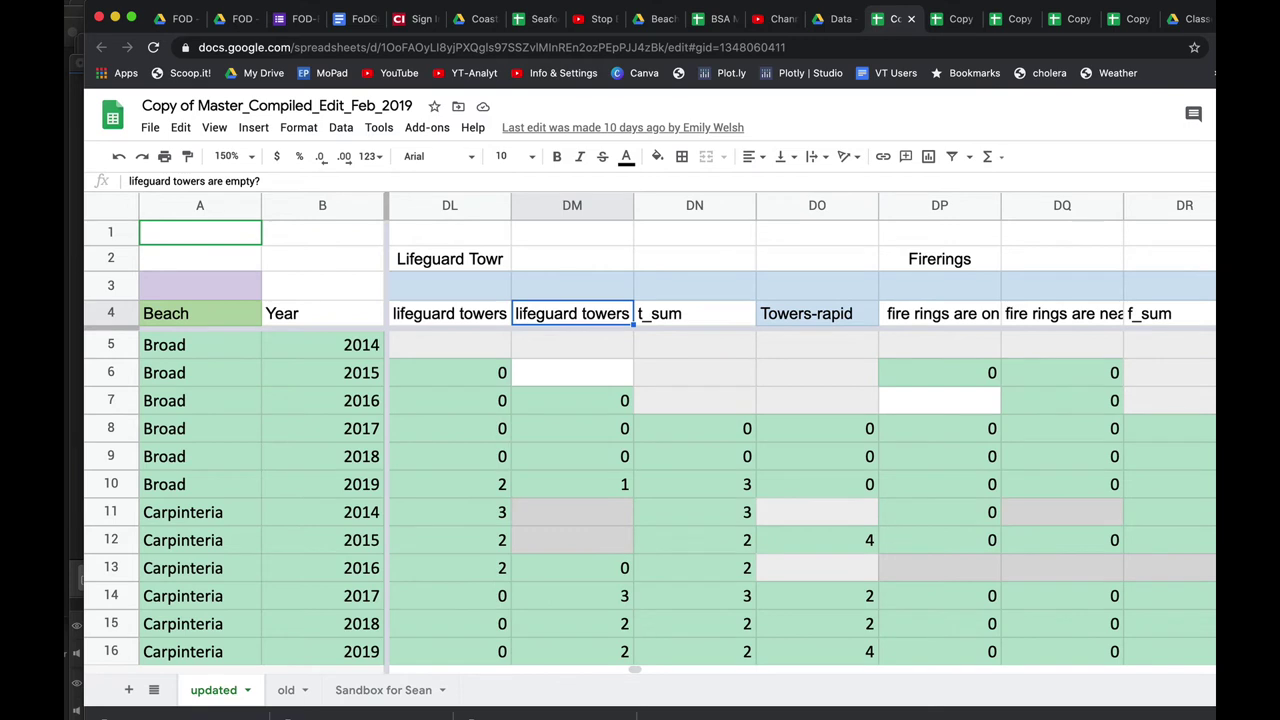
scroll(800, 430, "right", 1)
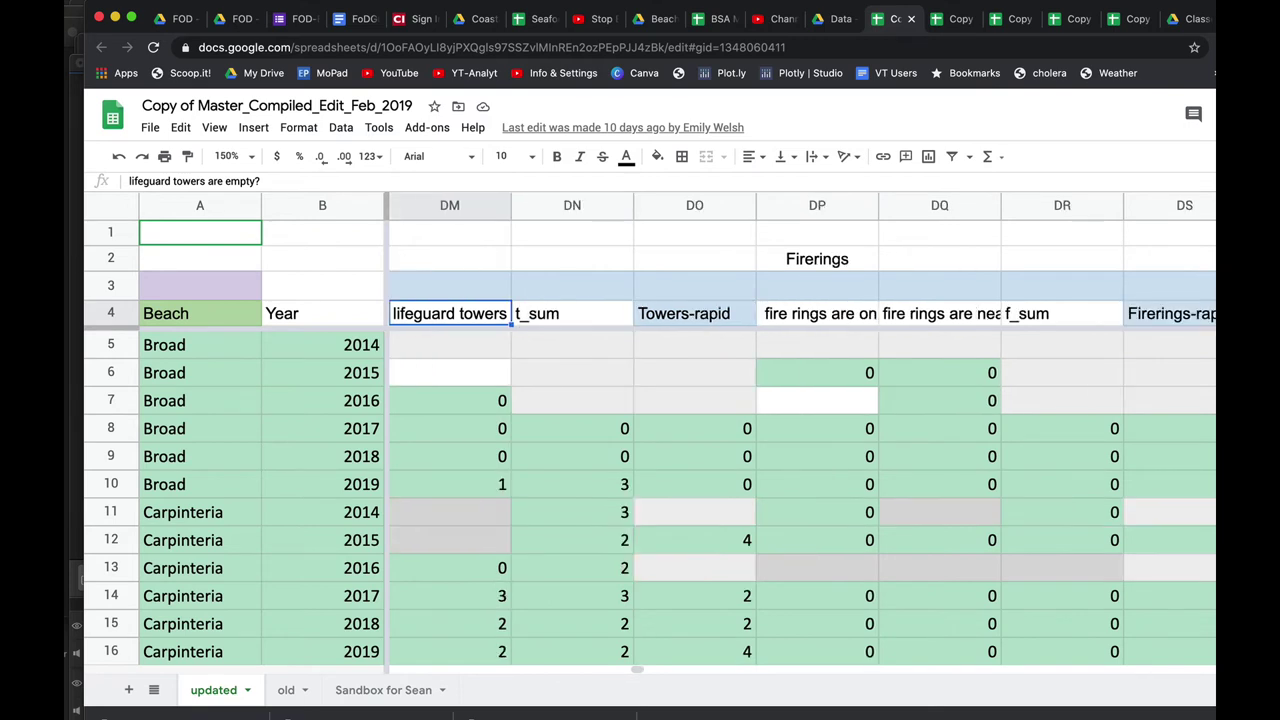
left_click(851, 320)
scroll(851, 320, "right", 2)
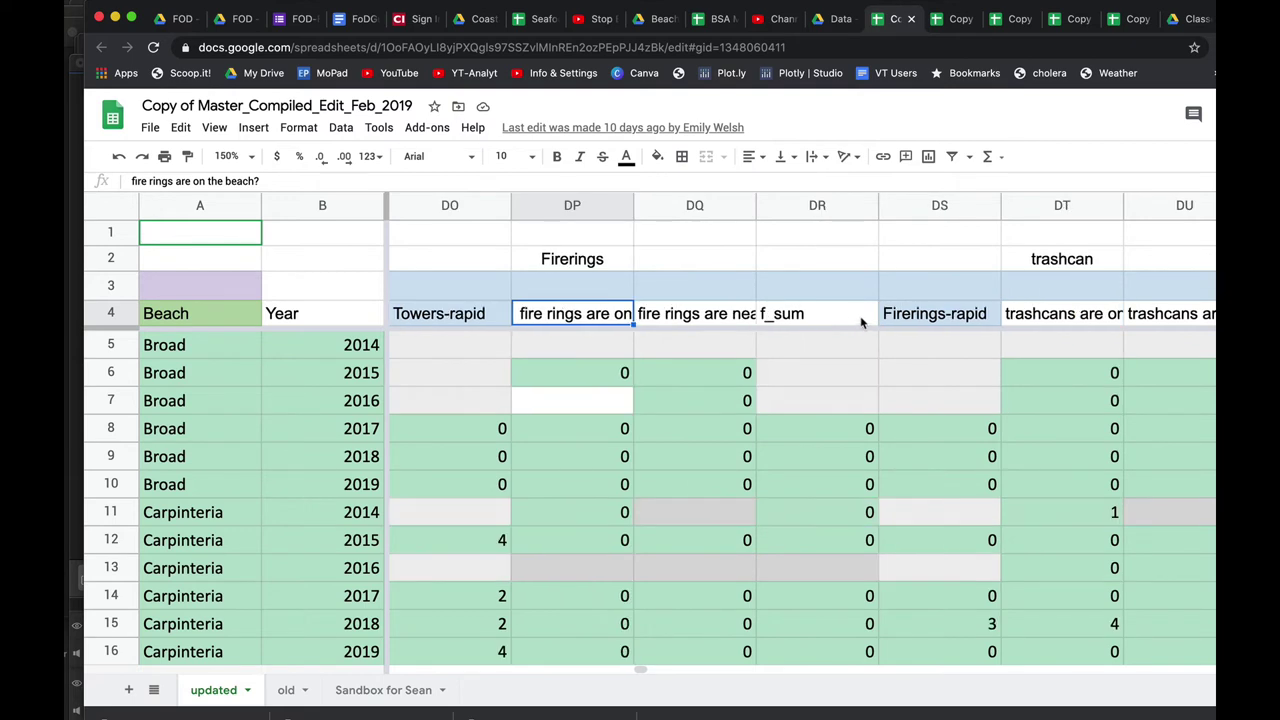
left_click(914, 316)
- Examine the trashcan columns, from trashcans on the beach through tc_sum and trash-rapid
scroll(915, 318, "right", 1)
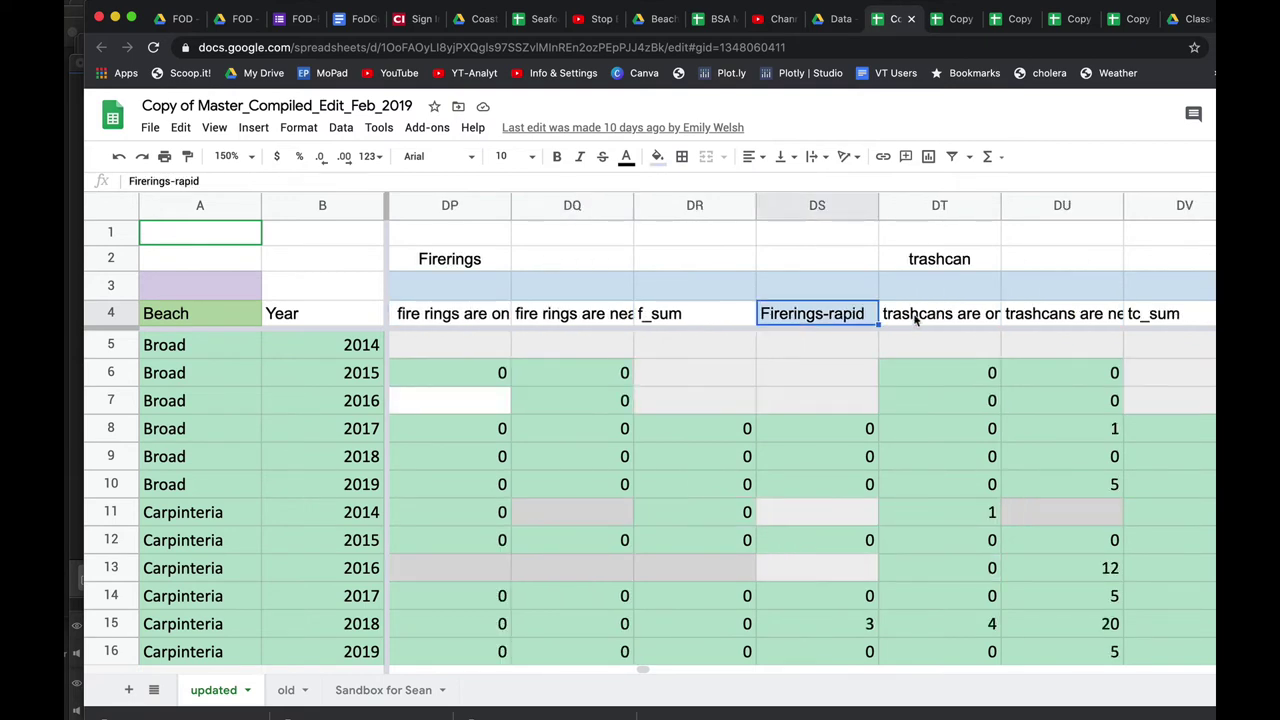
scroll(914, 318, "right", 1)
left_click(838, 326)
scroll(843, 328, "right", 2)
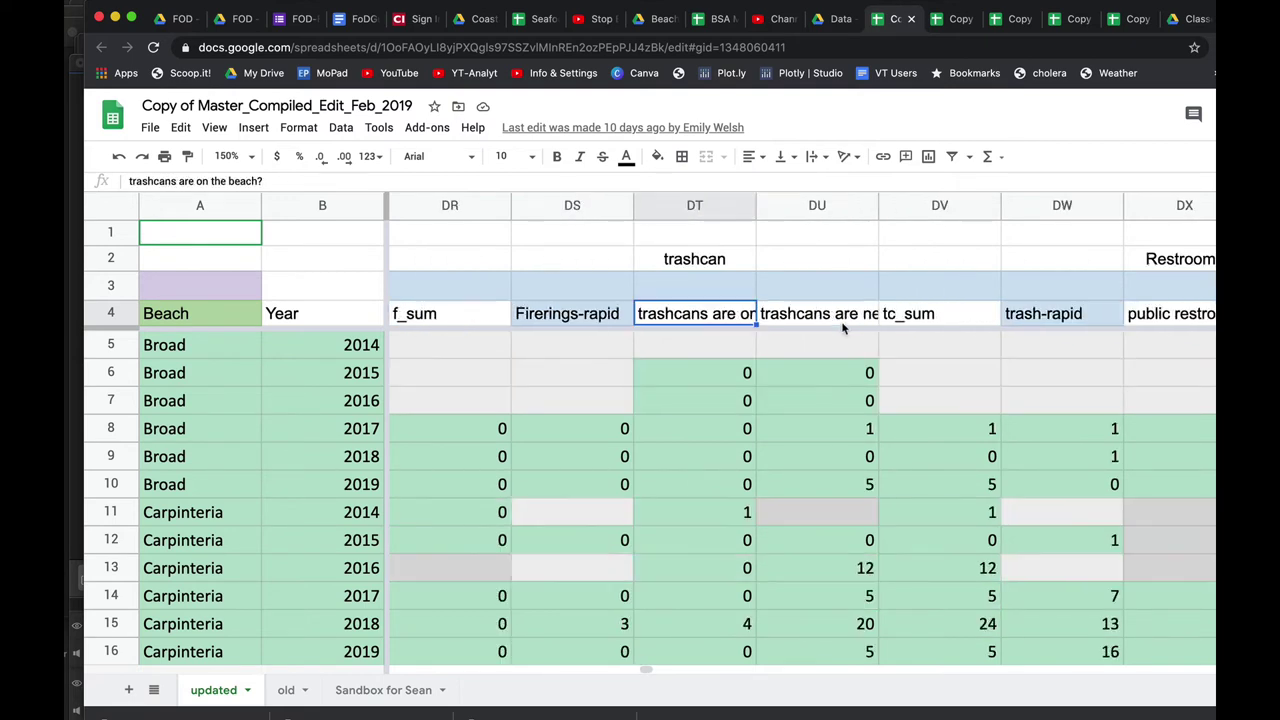
- Look over the restrooms, showers, camping and picnic columns, and read the groups question on how many groups are surfing
scroll(843, 328, "right", 8)
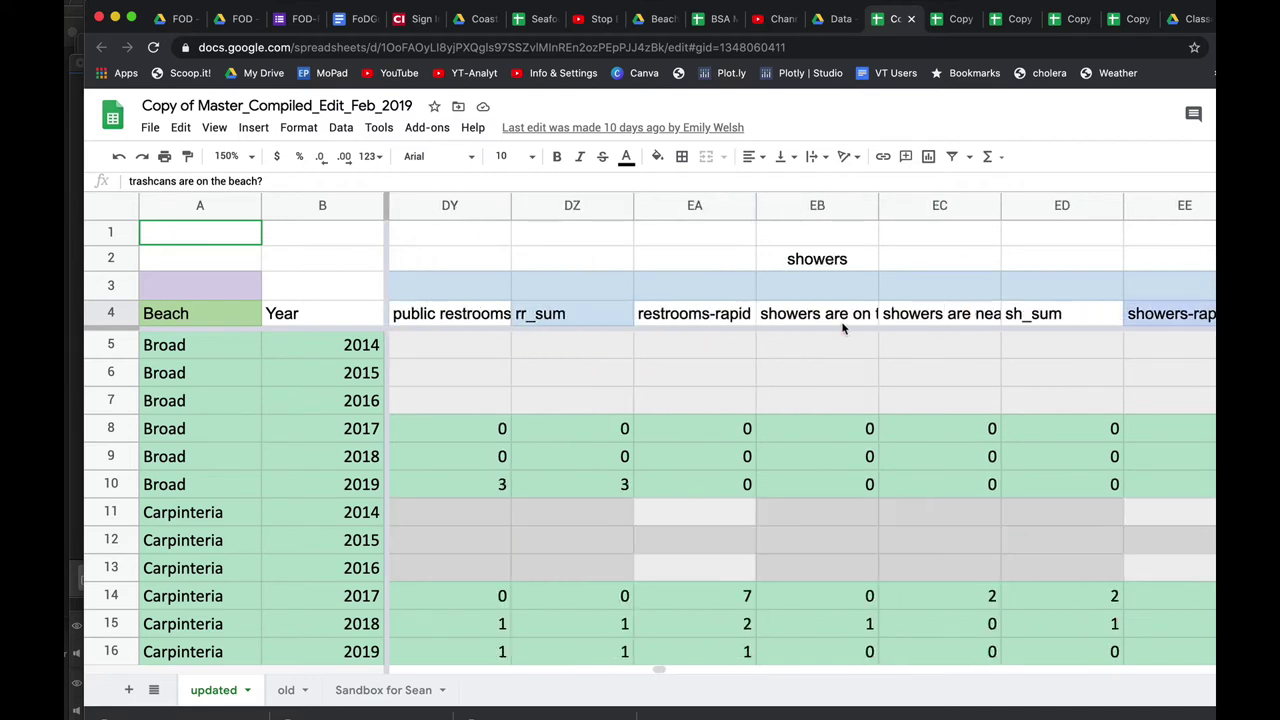
scroll(843, 328, "right", 4)
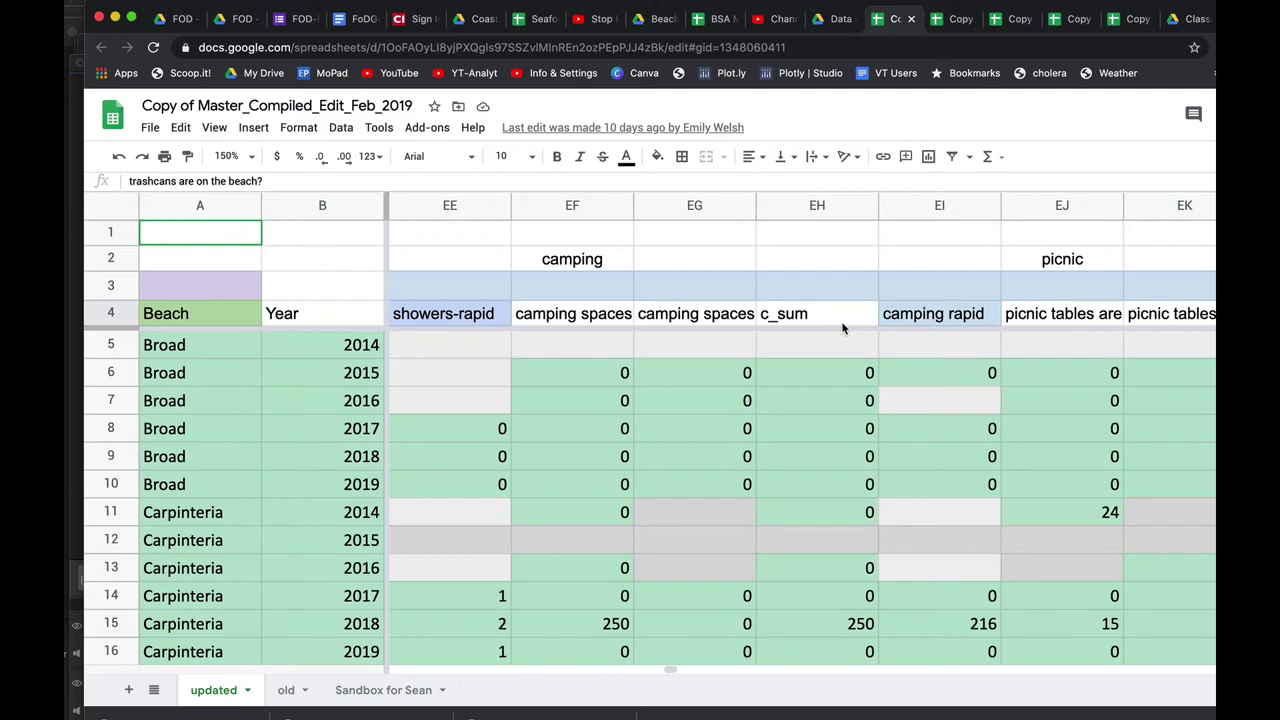
scroll(843, 328, "right", 6)
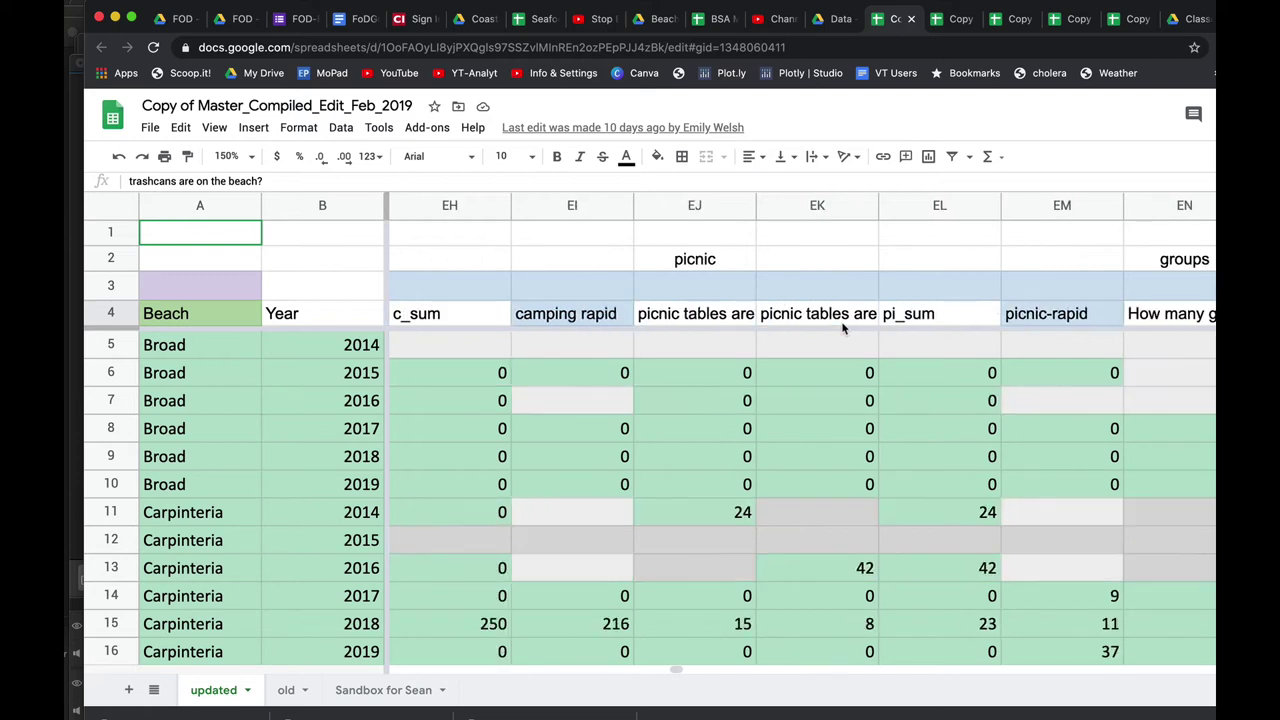
scroll(843, 328, "right", 1)
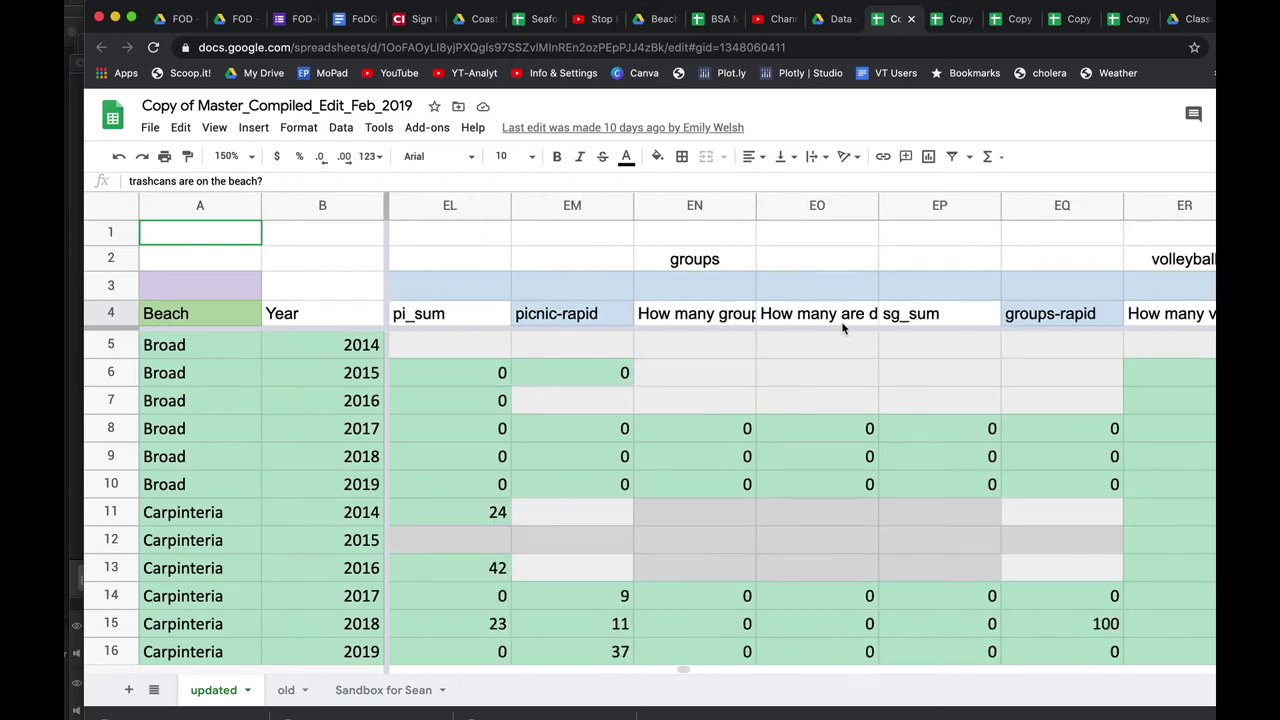
left_click(748, 318)
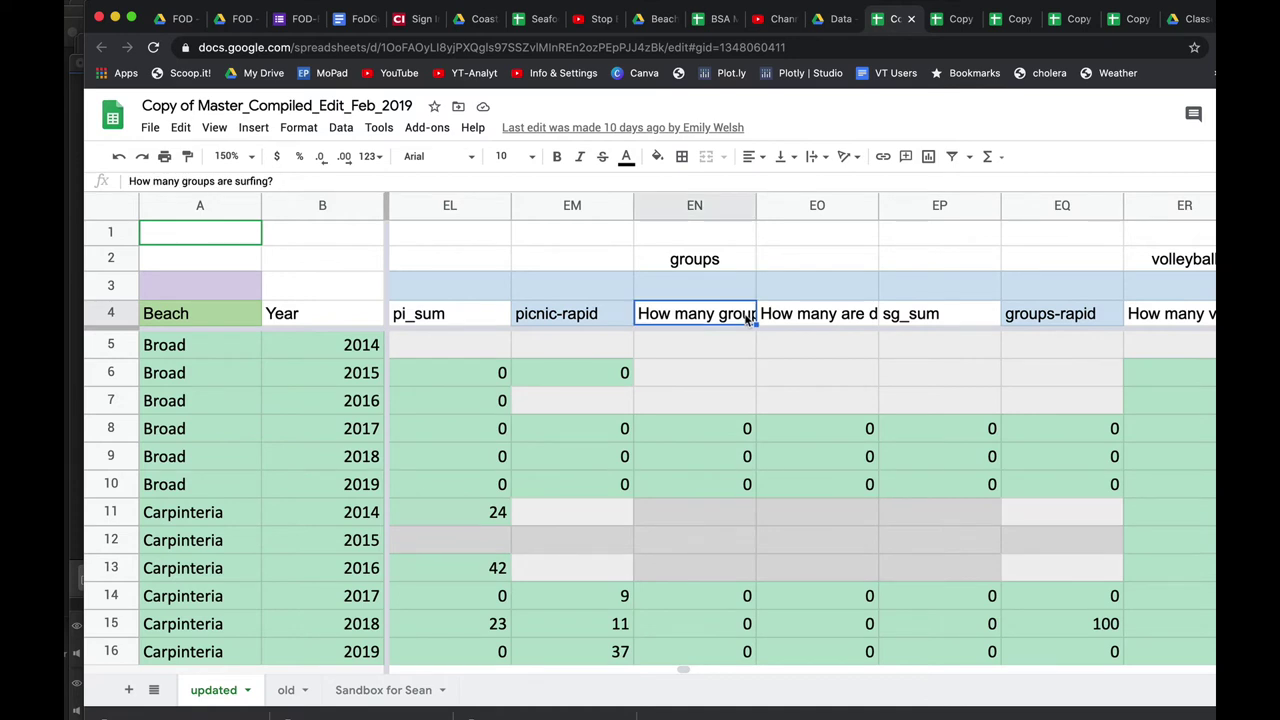
- Review the volleyball columns and read the full question on conduits or culverts in column ET
scroll(746, 316, "right", 3)
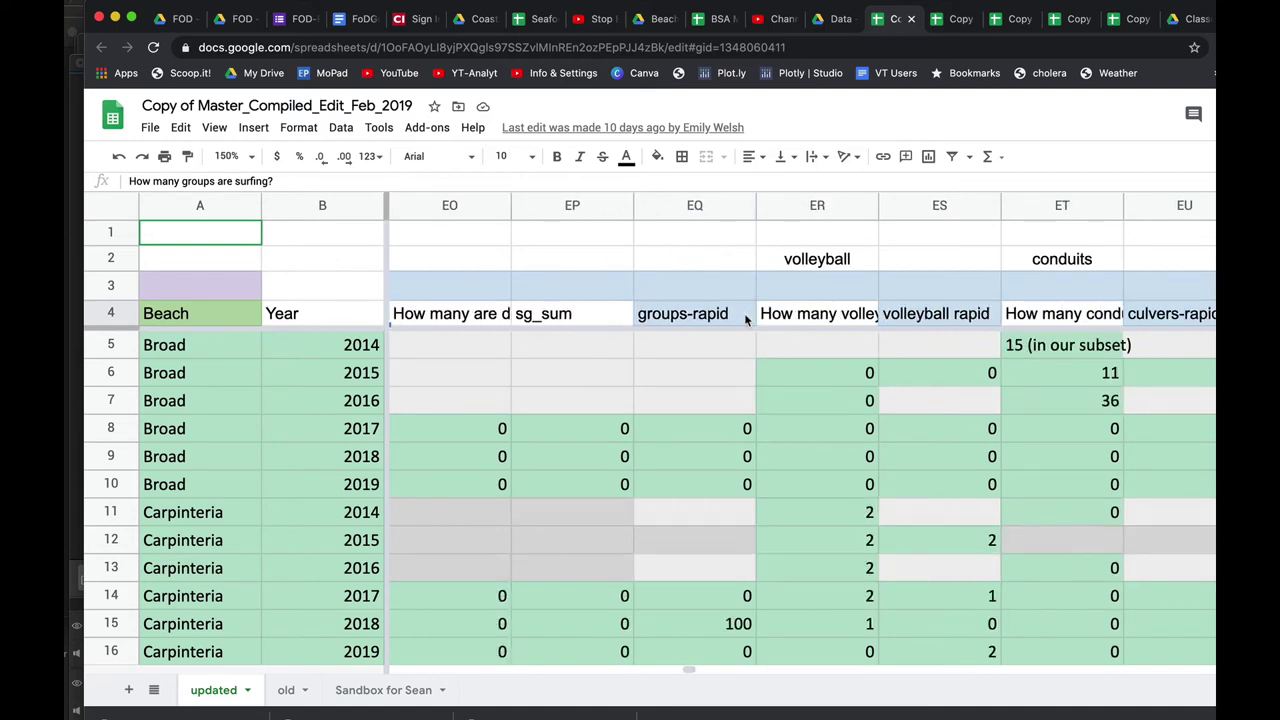
scroll(744, 313, "right", 2)
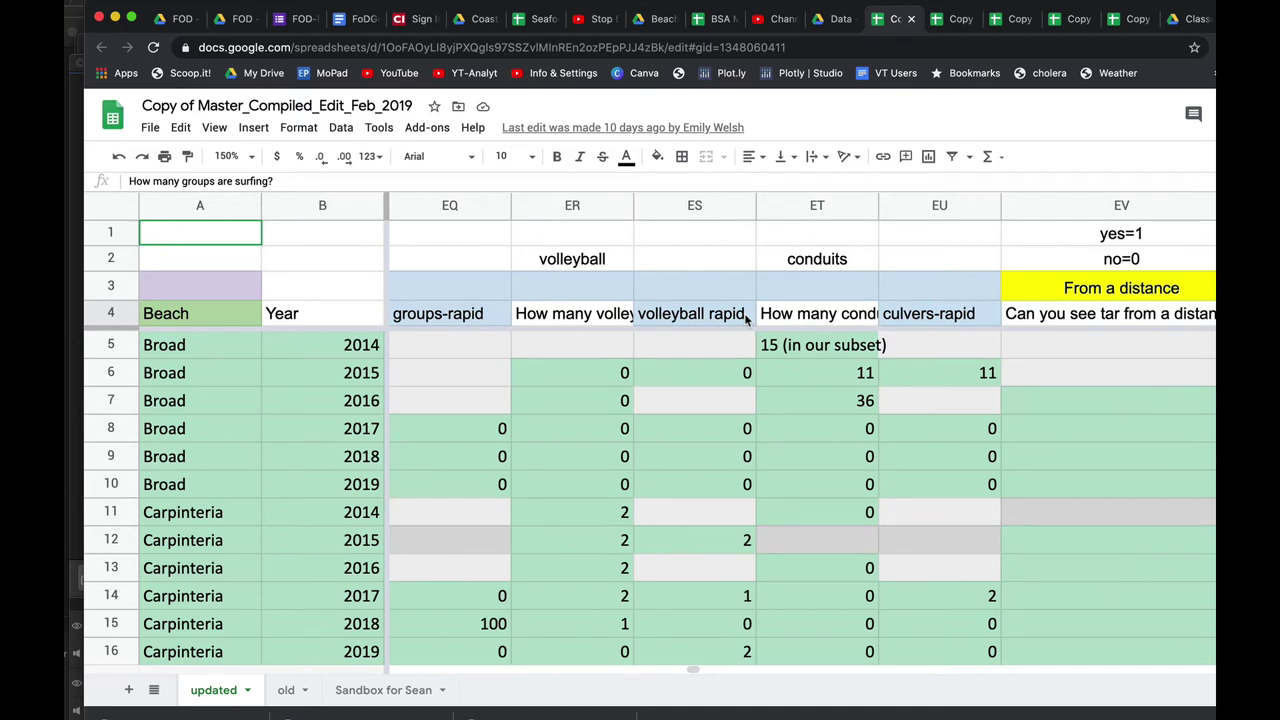
left_click(813, 313)
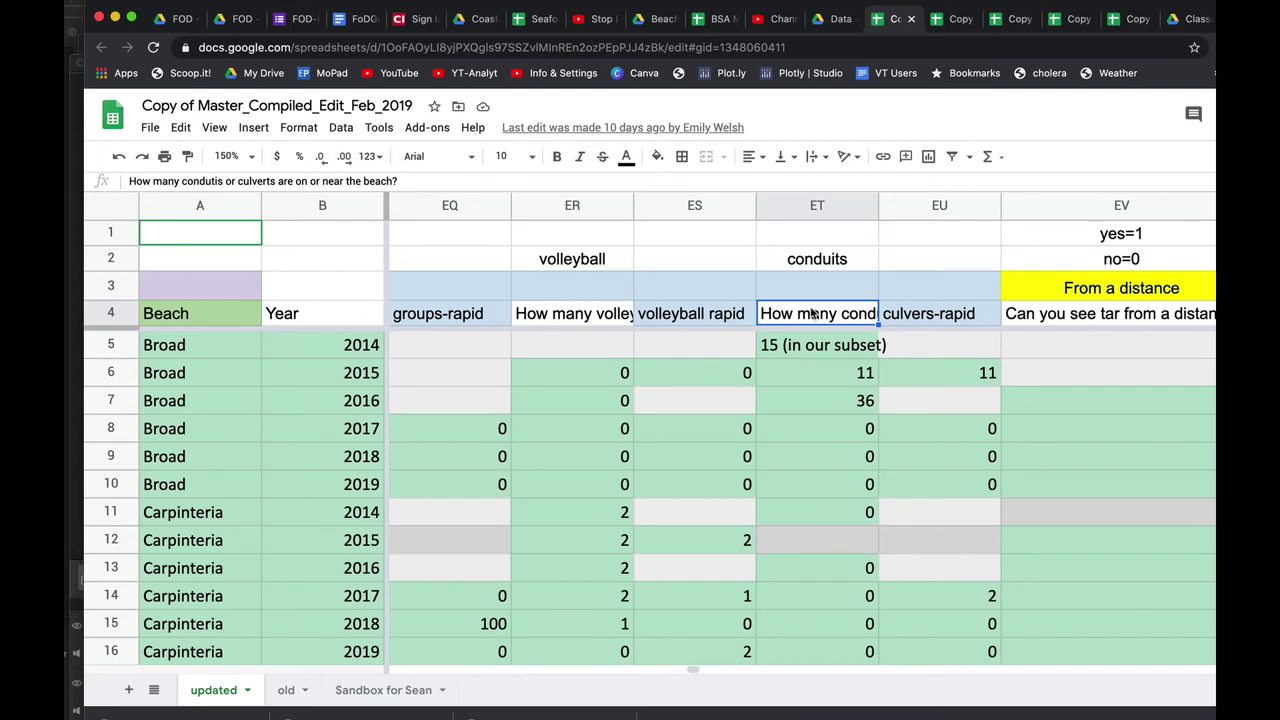
- Examine the From a distance columns on tar, trash, wrack and kelp, including their yes/no and 0 to 3 abundance codes
scroll(812, 314, "right", 3)
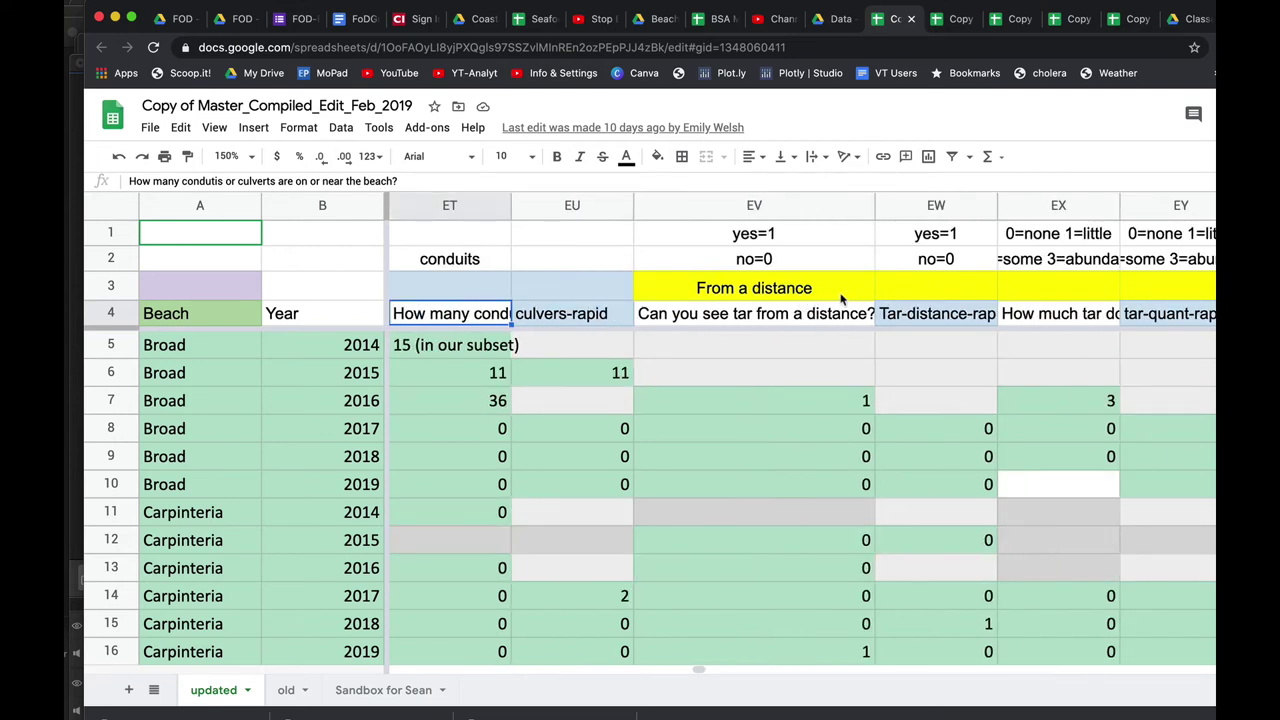
scroll(846, 298, "right", 2)
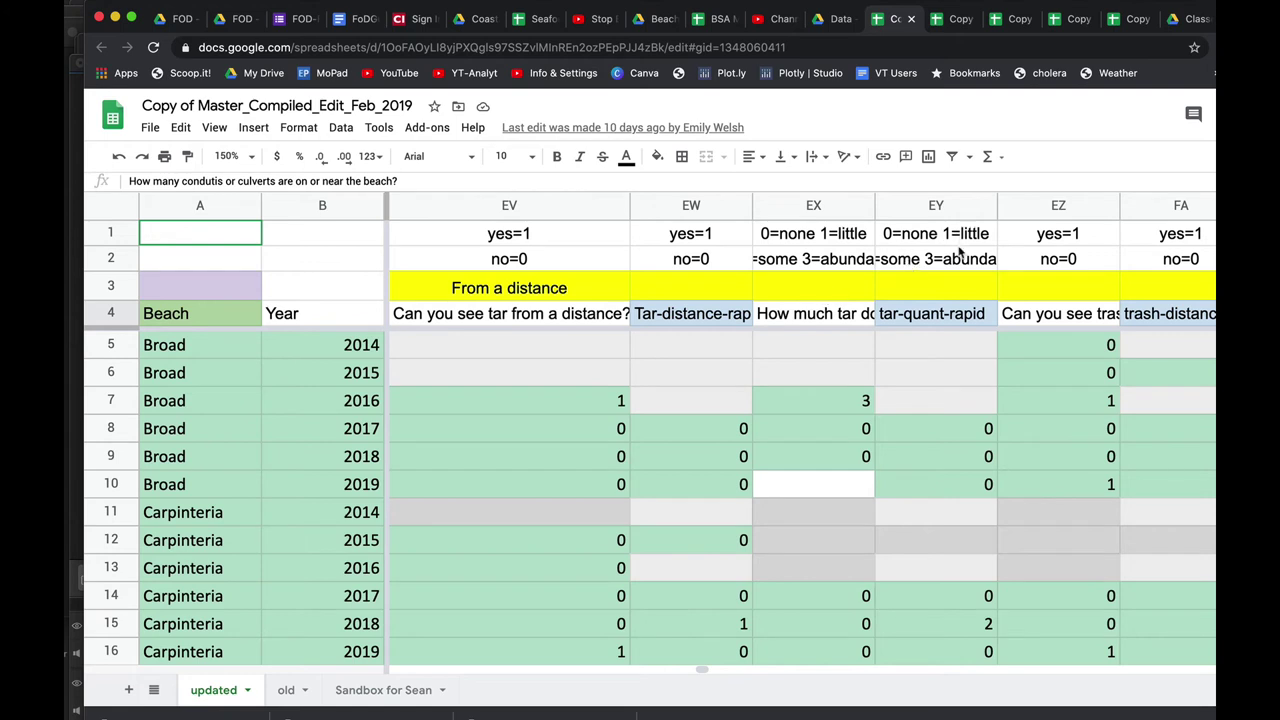
scroll(965, 275, "right", 3)
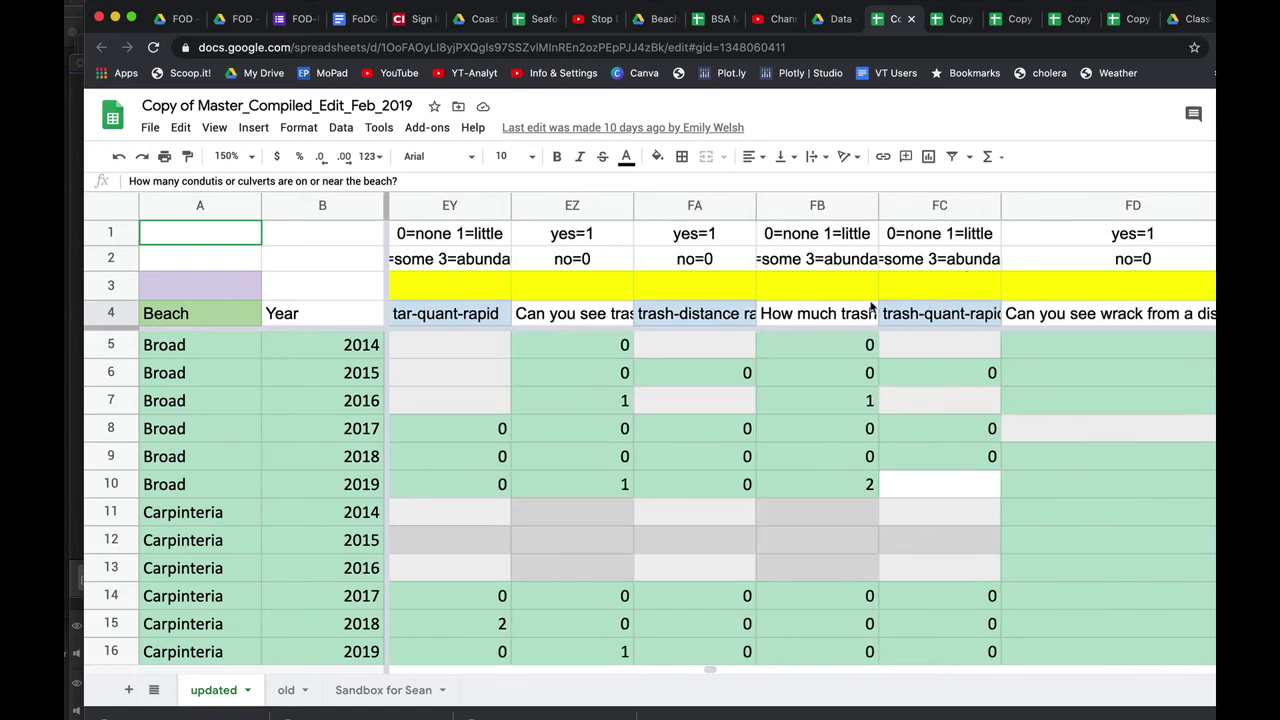
scroll(857, 313, "right", 5)
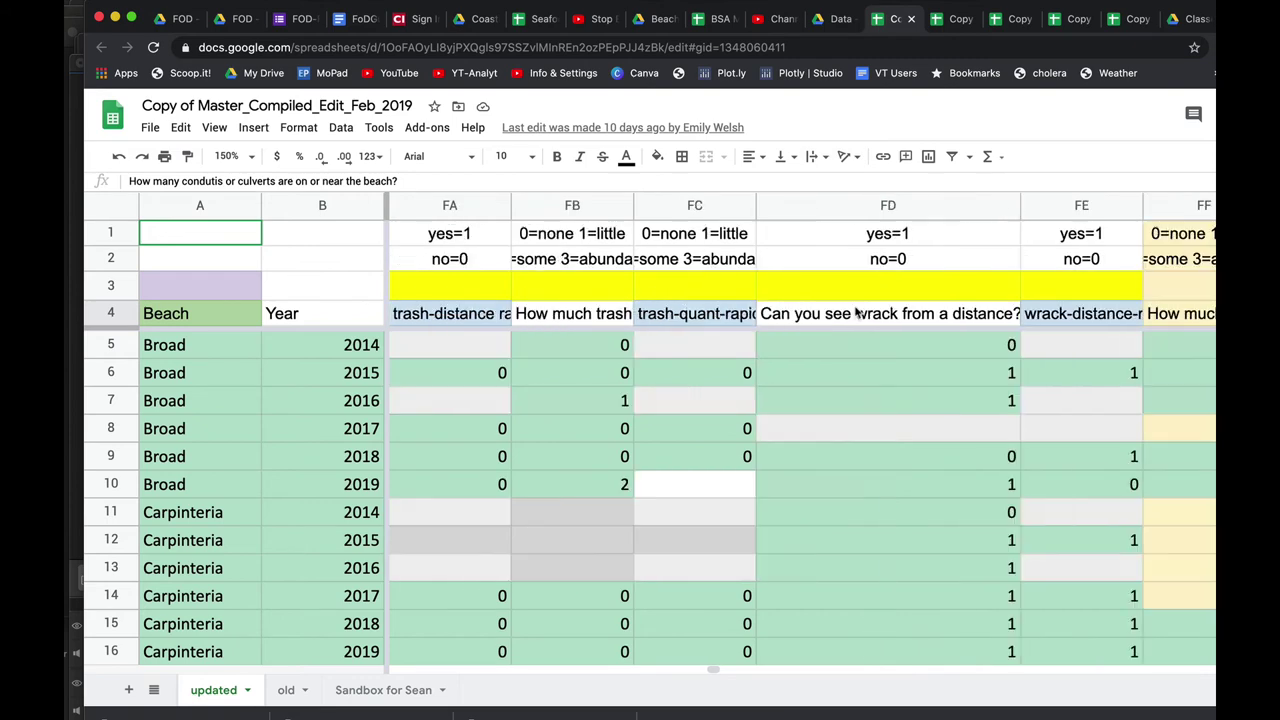
scroll(857, 313, "right", 1)
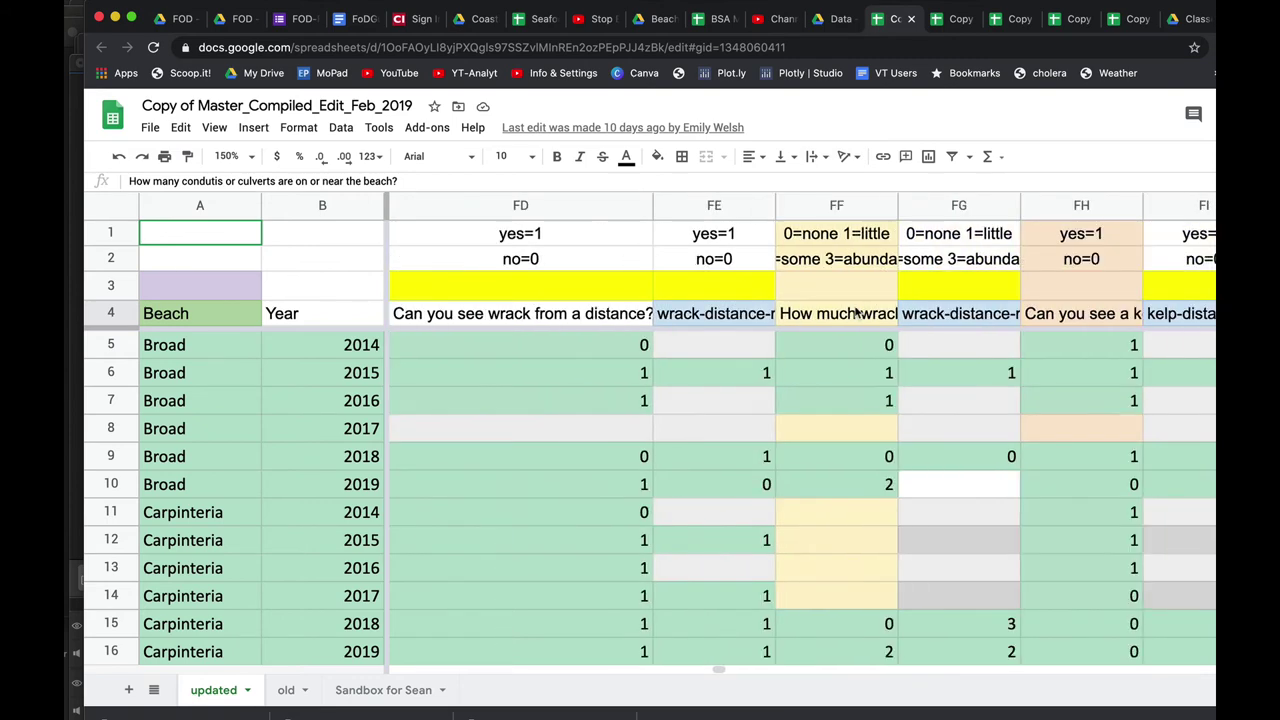
- Look over the final columns, from the location and other sections through Slope, Face, Sand Grain and Cusp to Tideline GPSed
scroll(857, 313, "right", 7)
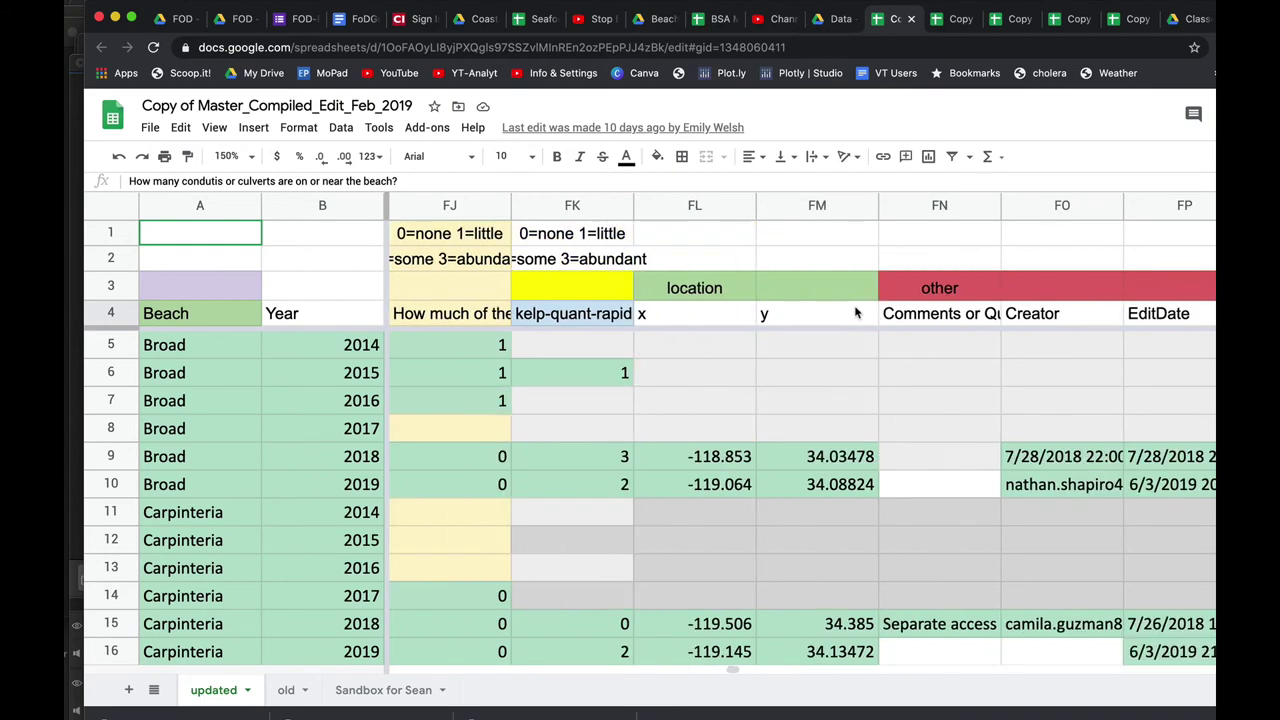
scroll(857, 313, "right", 5)
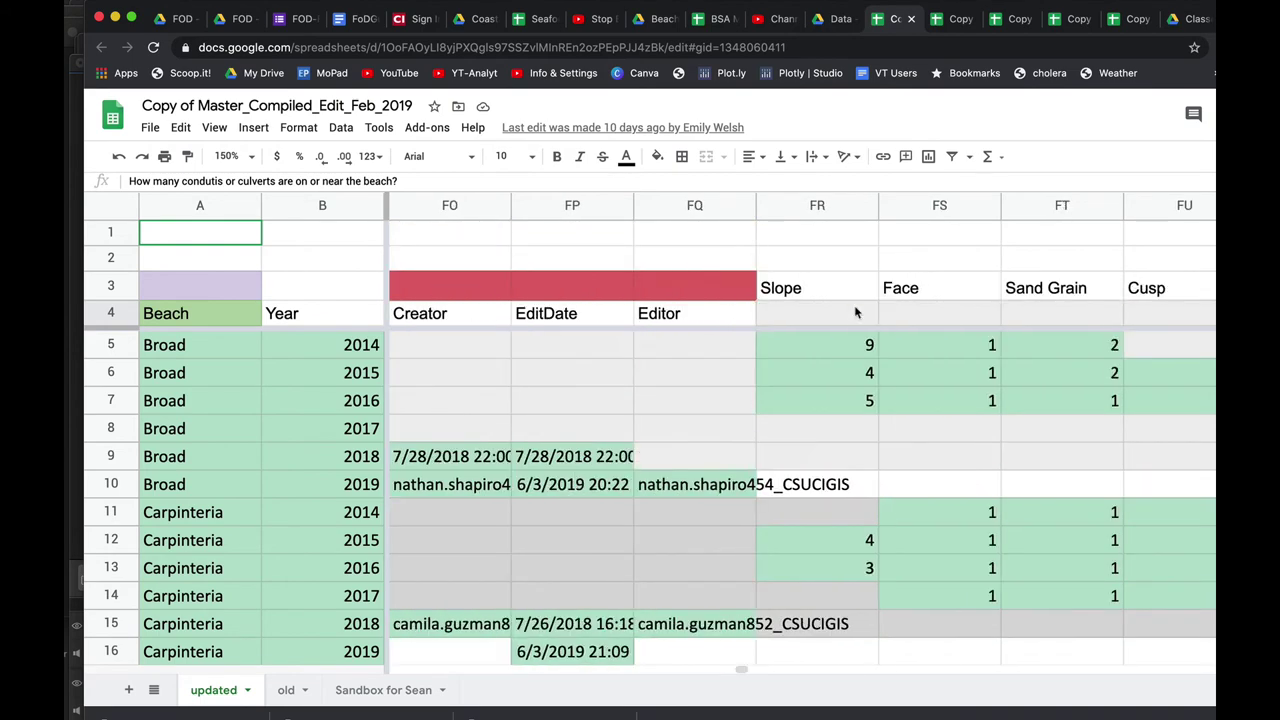
scroll(857, 313, "right", 2)
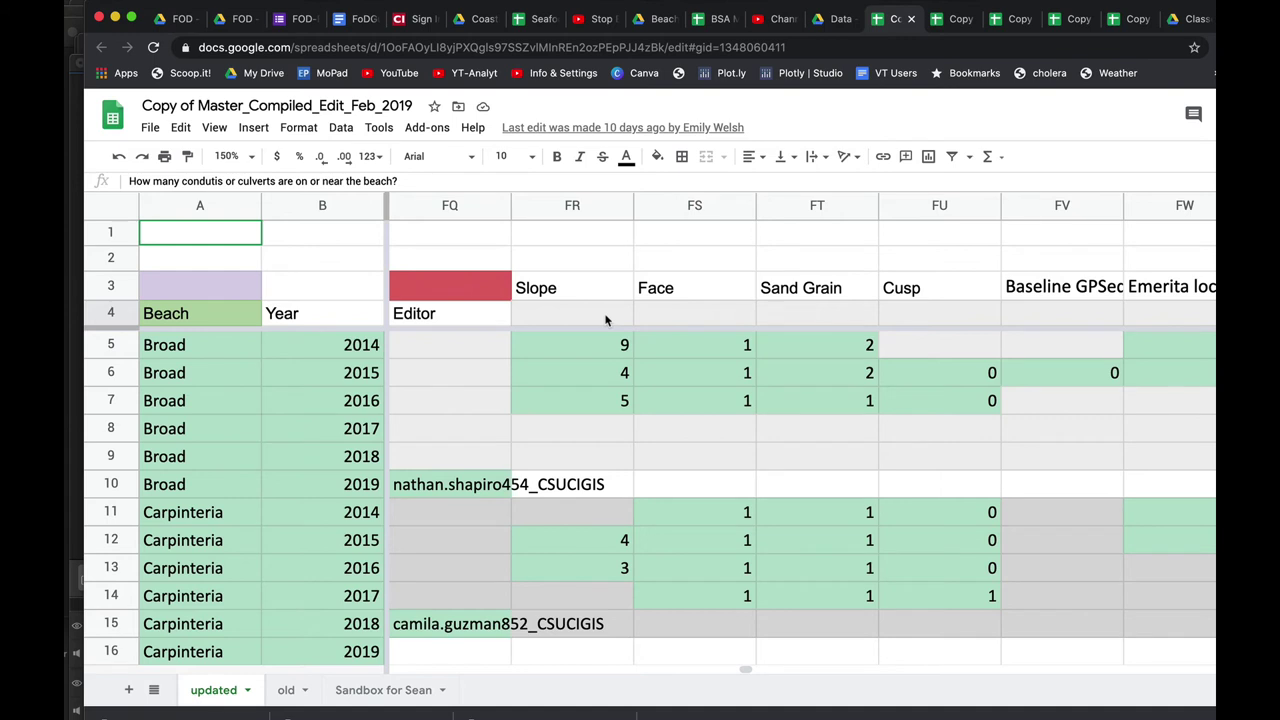
scroll(605, 320, "right", 1)
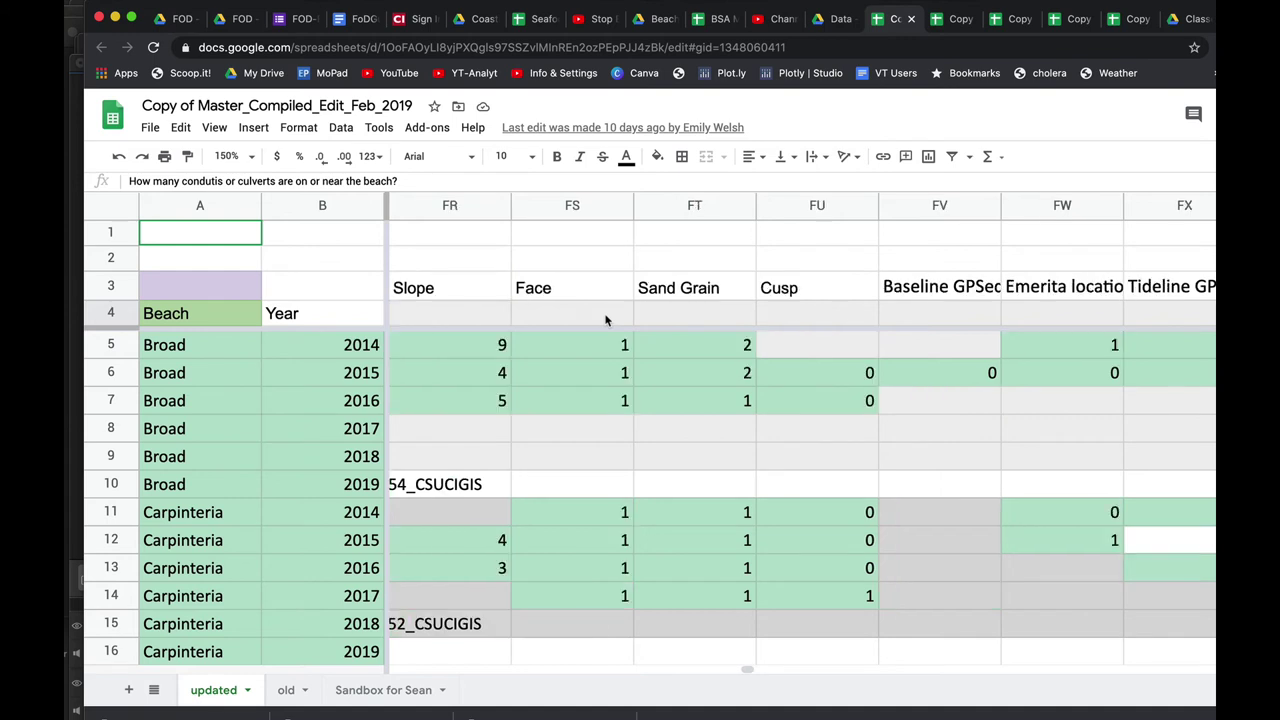
scroll(605, 320, "right", 6)
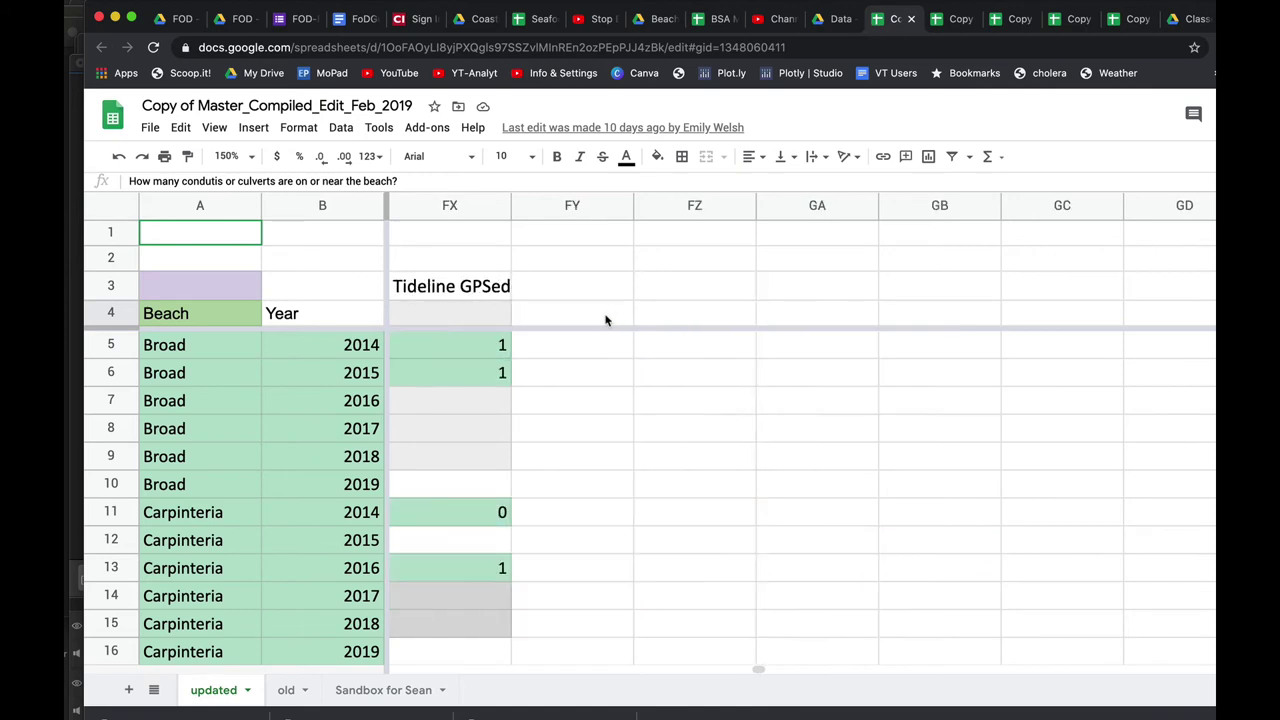
- Return to the Dogs-rapid and Stairs columns and look over the Broad, Carpinteria and El Matador rows
scroll(605, 320, "left", 3)
scroll(605, 320, "left", 20)
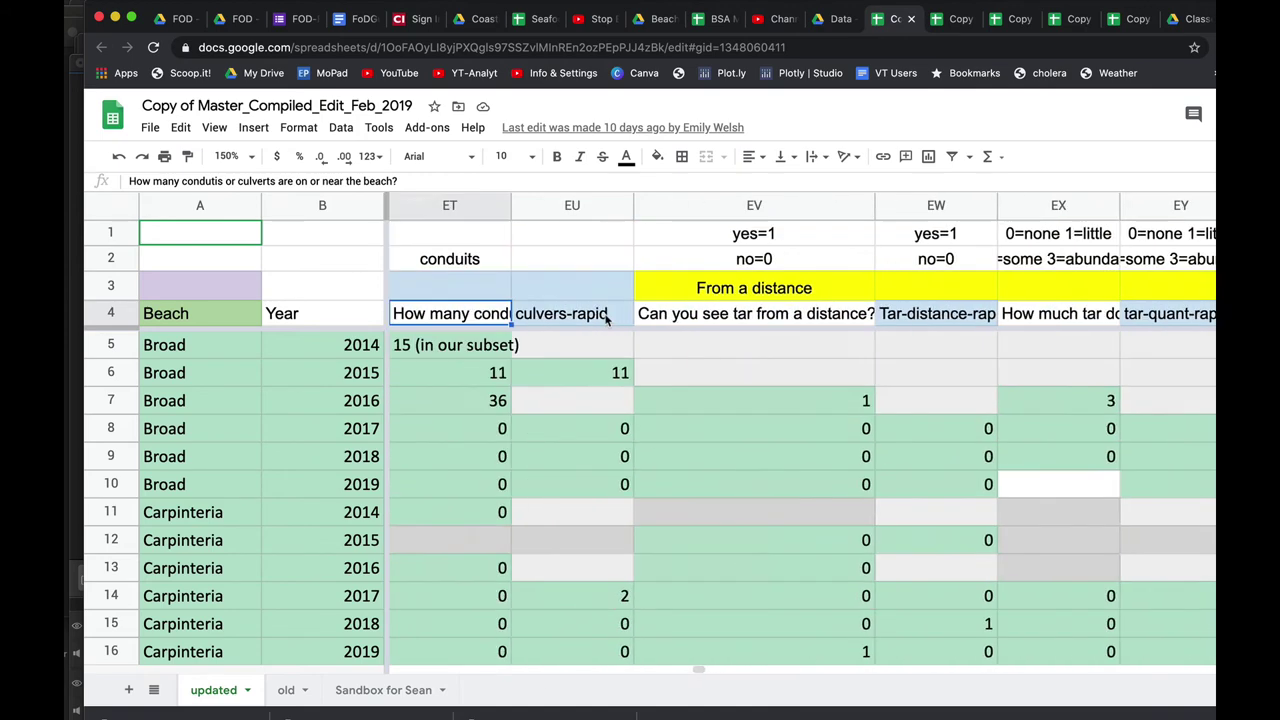
scroll(605, 318, "left", 20)
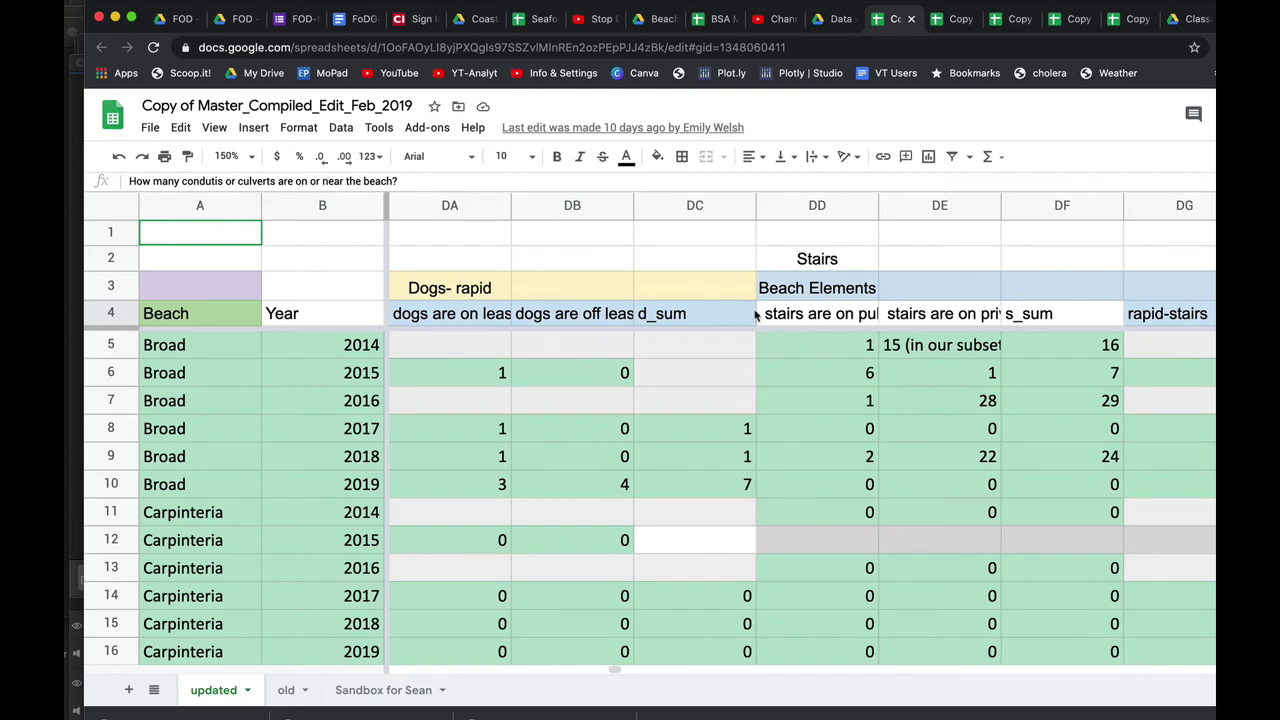
scroll(769, 325, "down", 3)
scroll(768, 326, "down", 1)
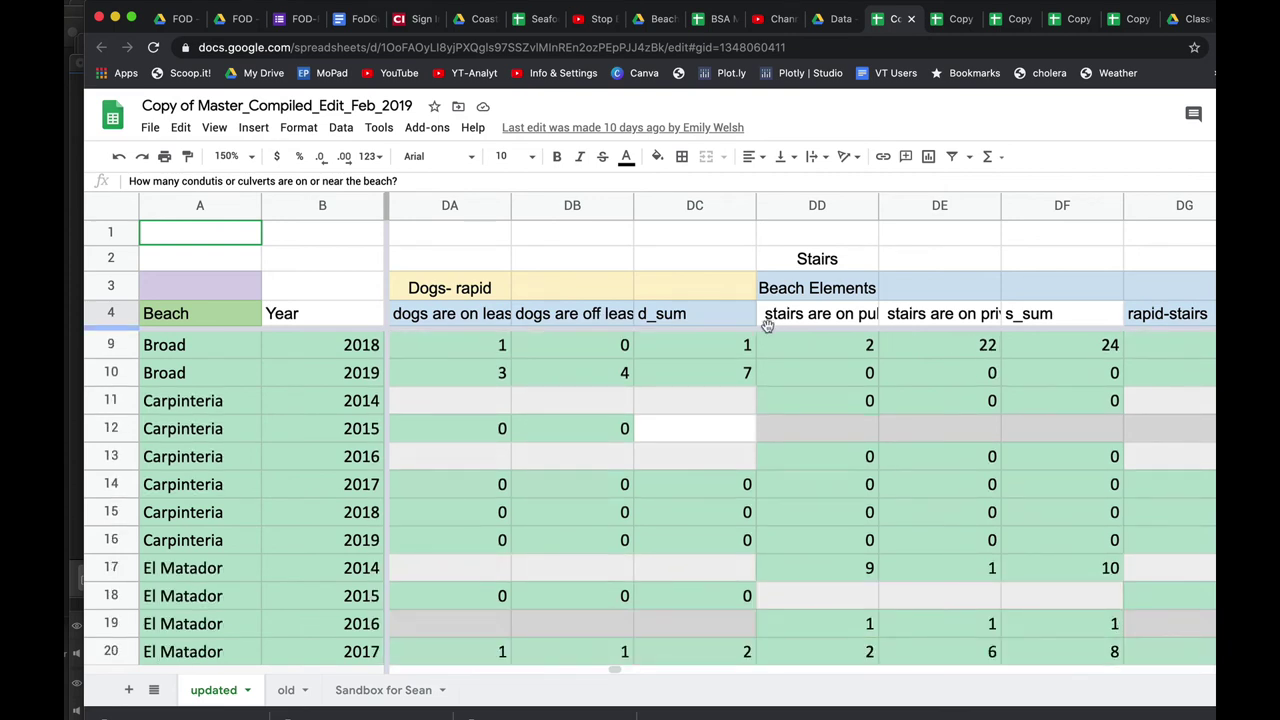
- Switch to the Copy of BSA Metrics spreadsheet and bring up the Site Information columns at the start of the ecology index calculations sheet
left_click(957, 20)
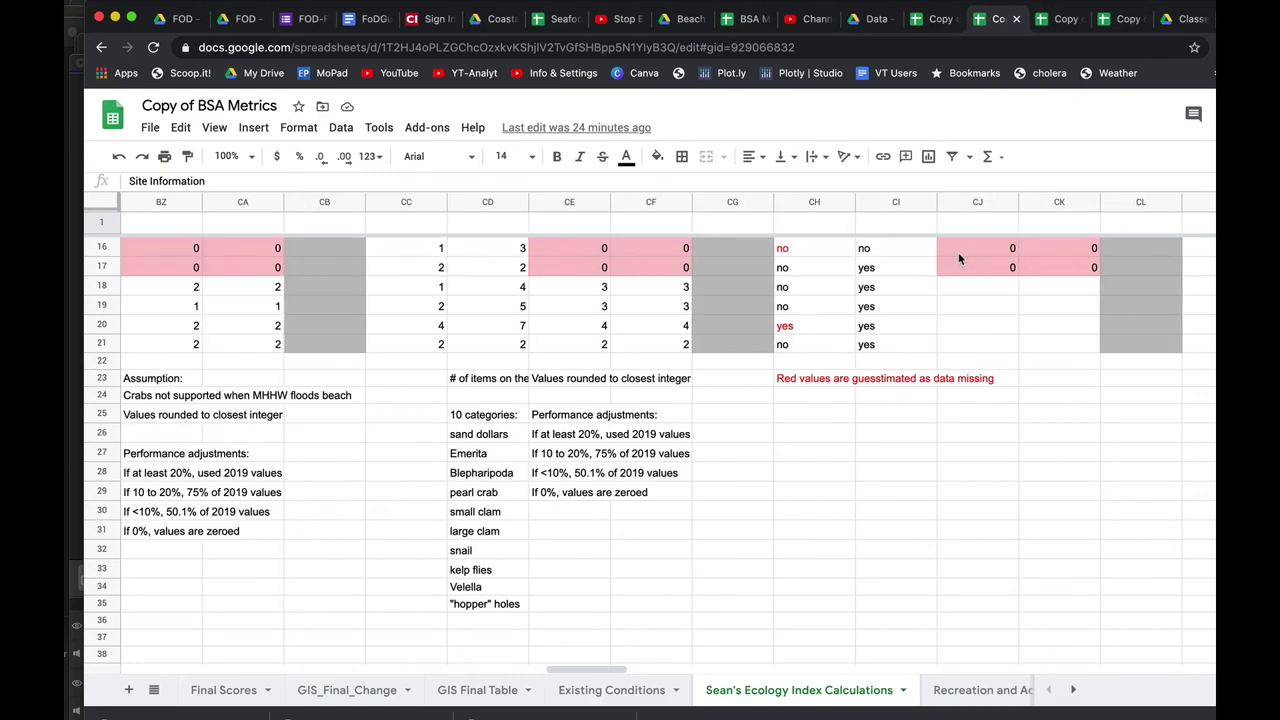
scroll(958, 258, "left", 15)
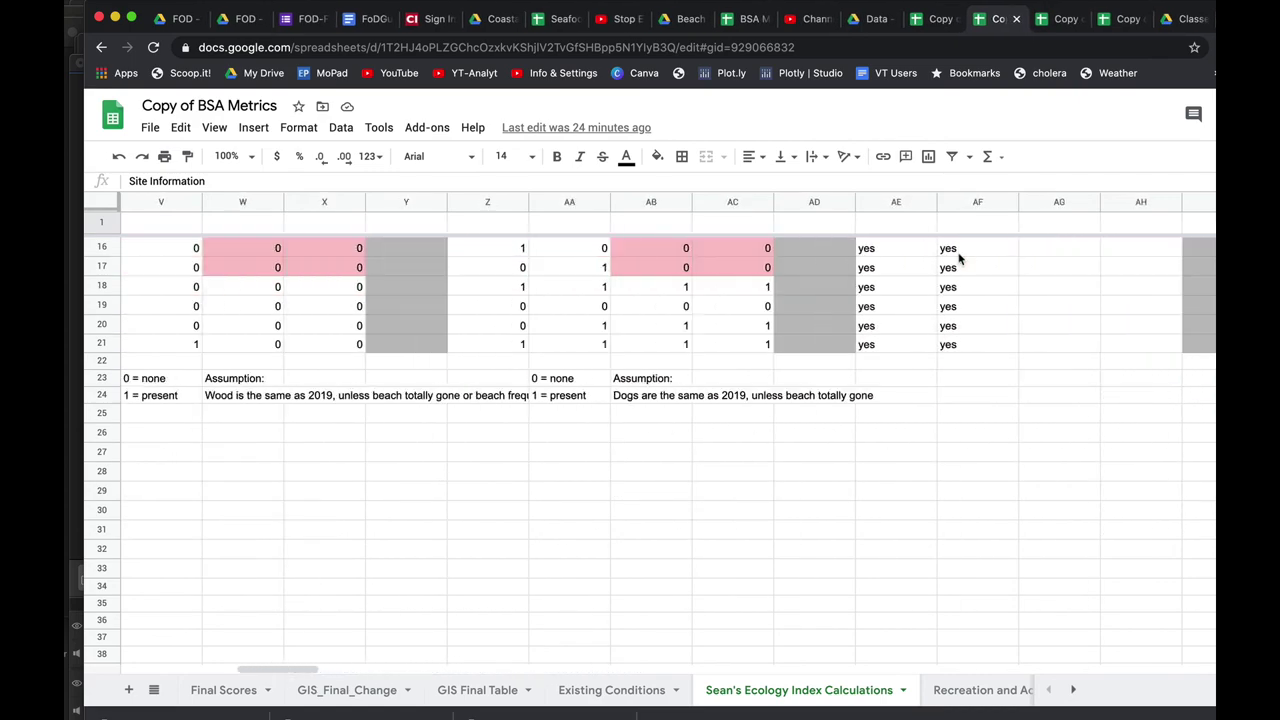
scroll(958, 258, "left", 5)
scroll(958, 258, "up", 5)
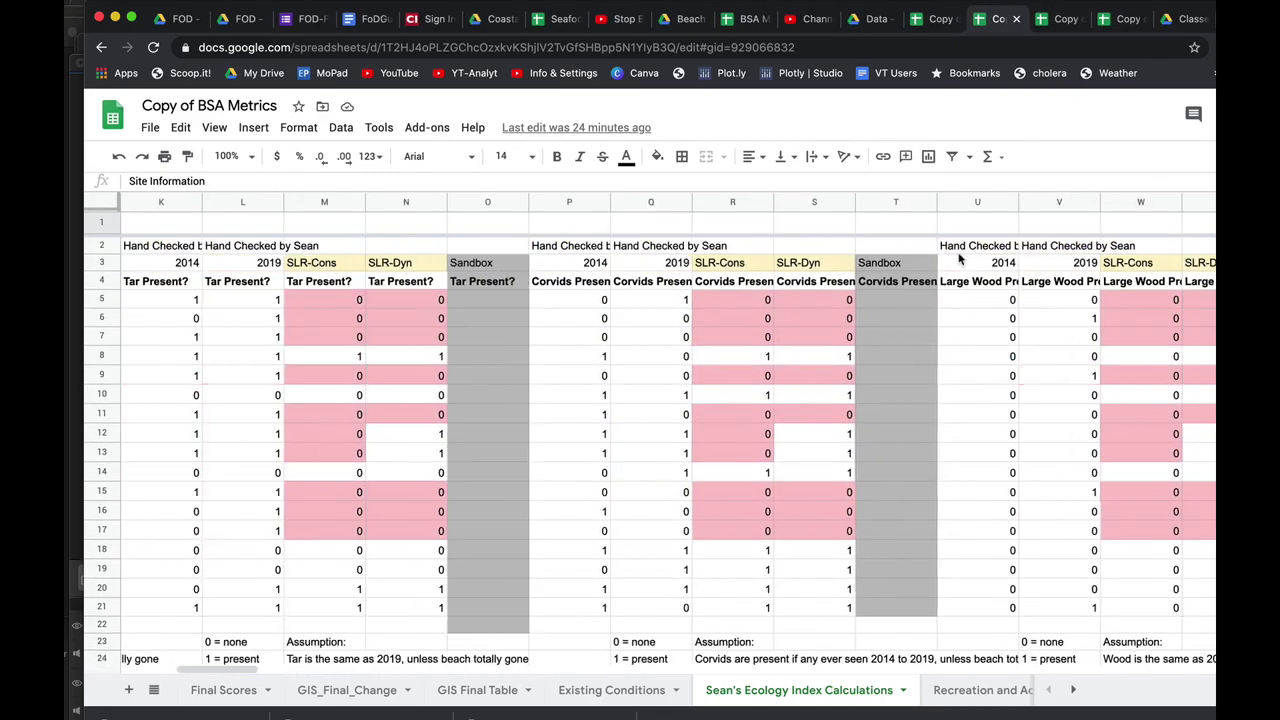
scroll(958, 258, "left", 8)
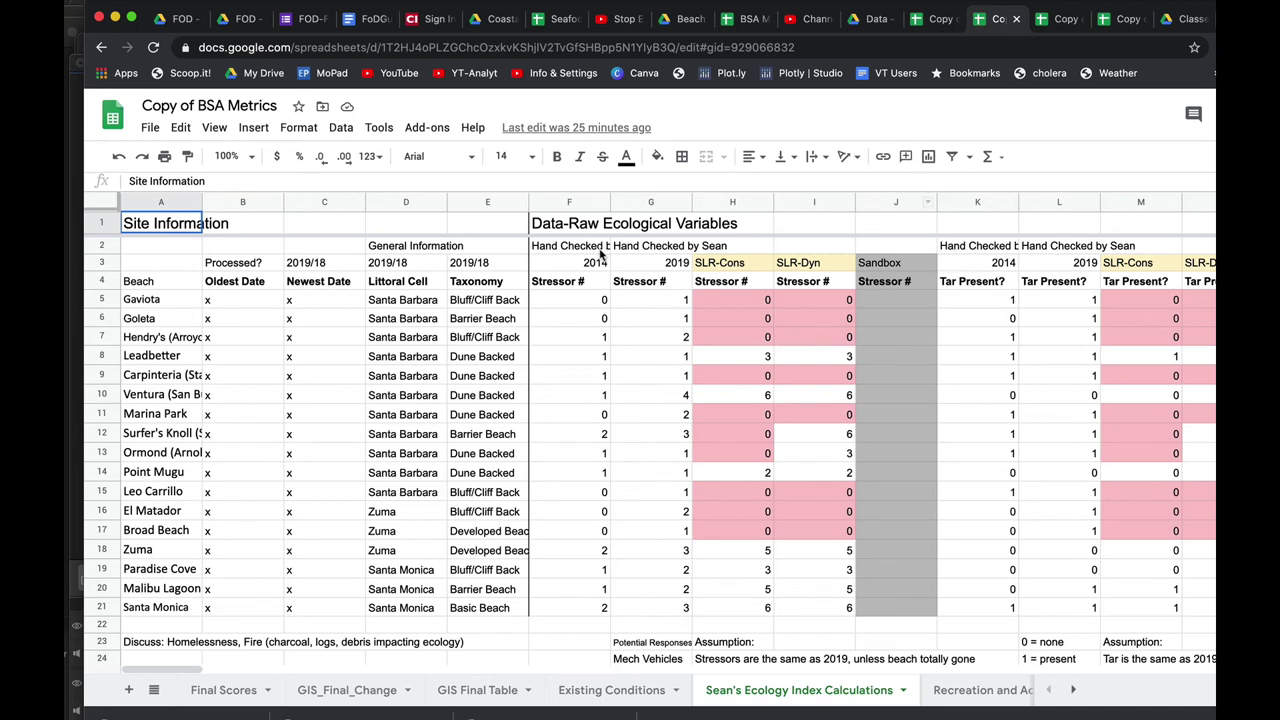
- Compare the Stressor # columns for 2014, 2019 and SLR-Cons under Data-Raw Ecological Variables
left_click(561, 205)
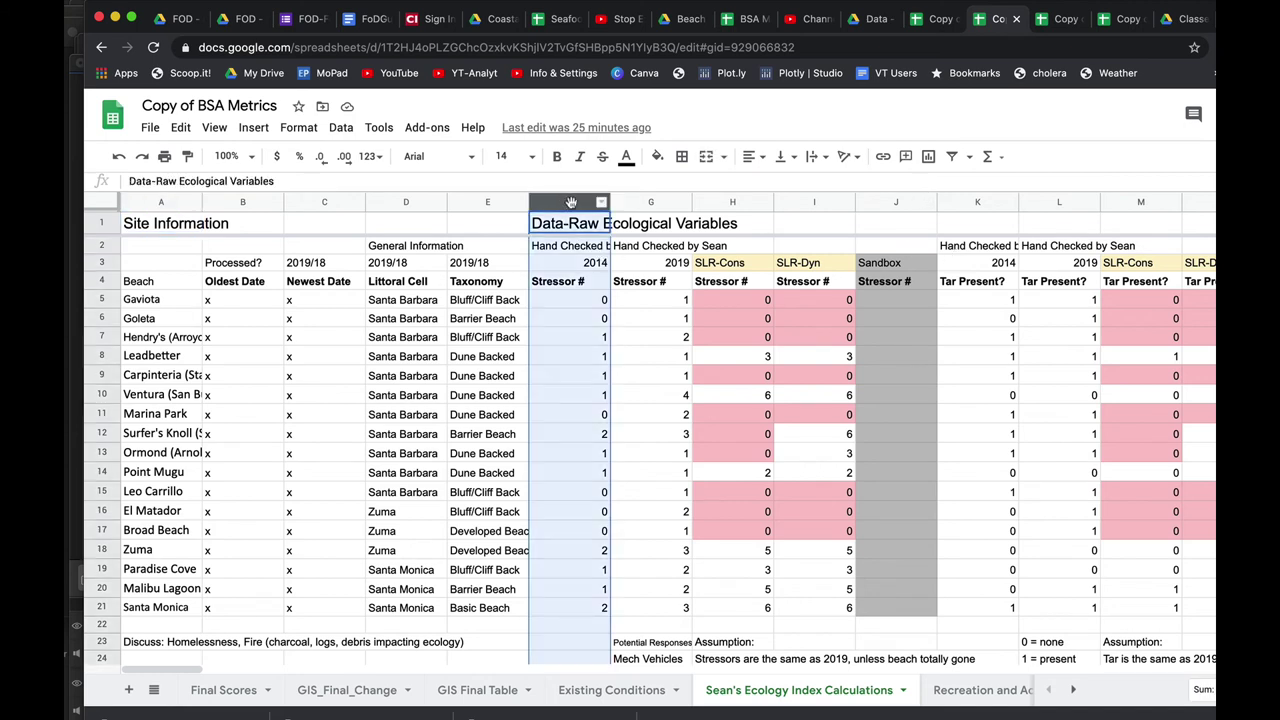
left_click(649, 199)
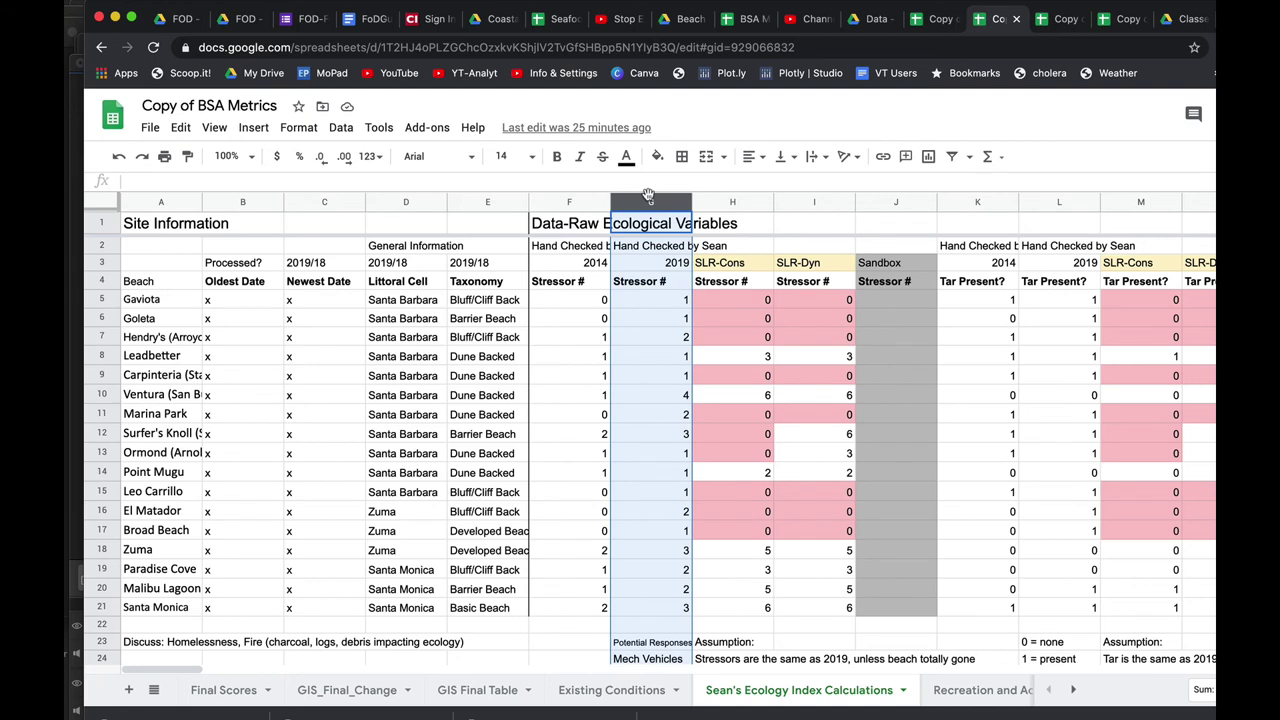
left_click(727, 200)
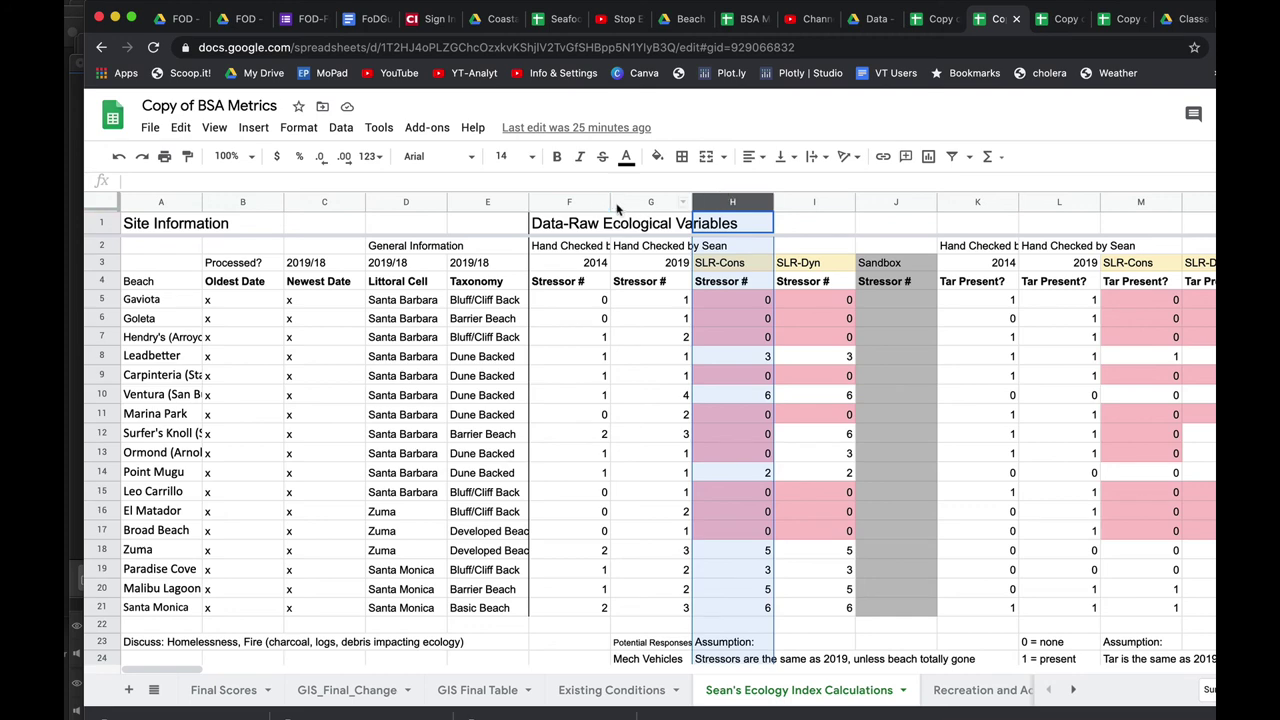
- Read the list of potential stressor responses below the table, cell by cell from Mech Vehicles to Grooming
scroll(664, 319, "down", 5)
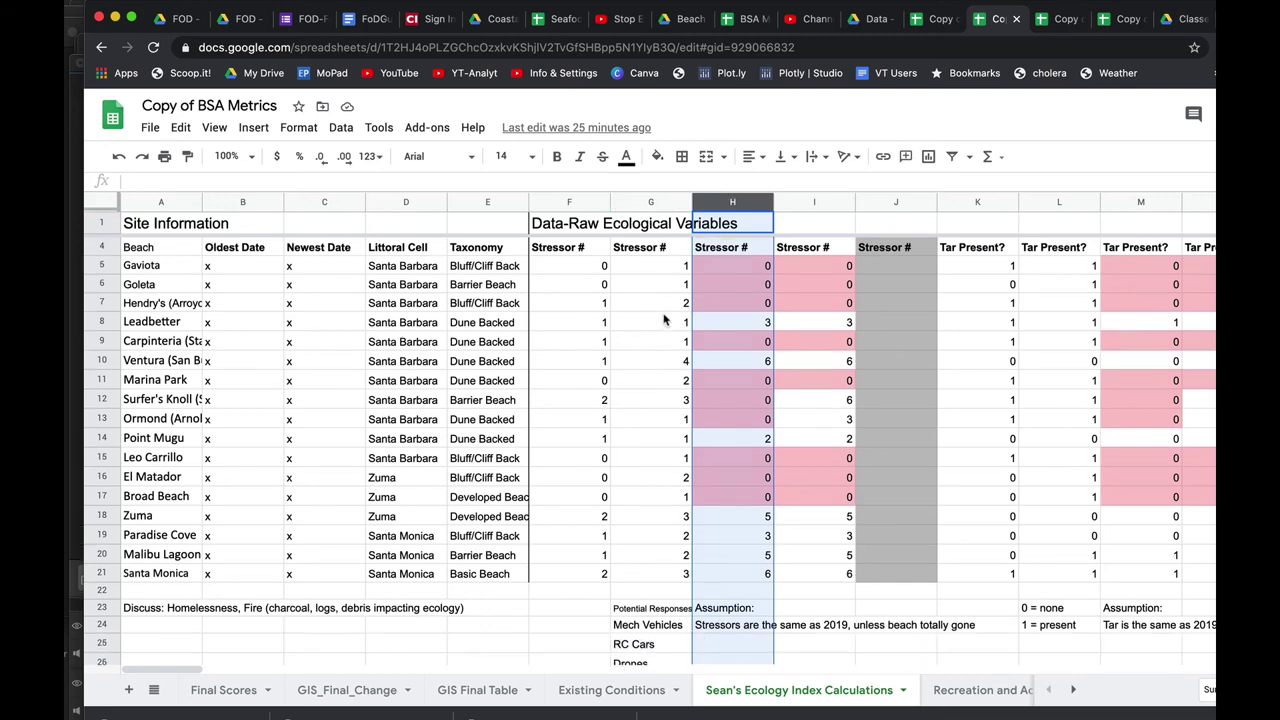
scroll(664, 319, "down", 1)
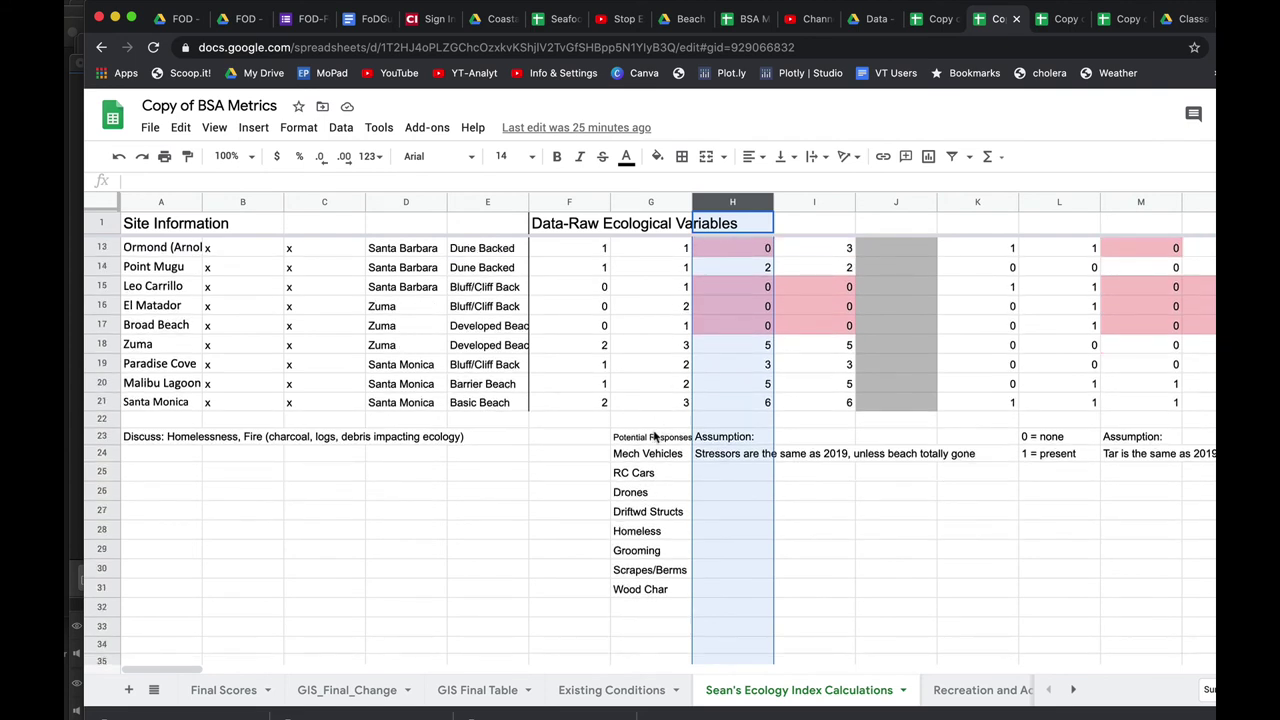
left_click(658, 455)
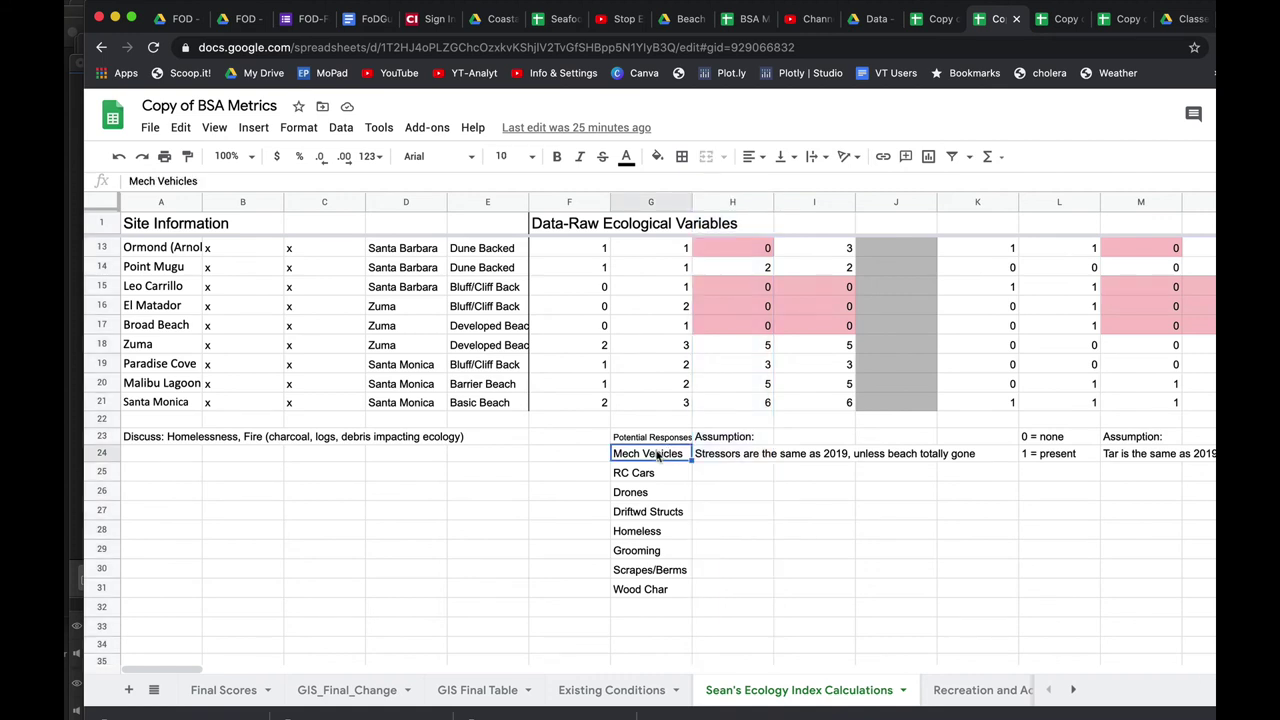
left_click(657, 473)
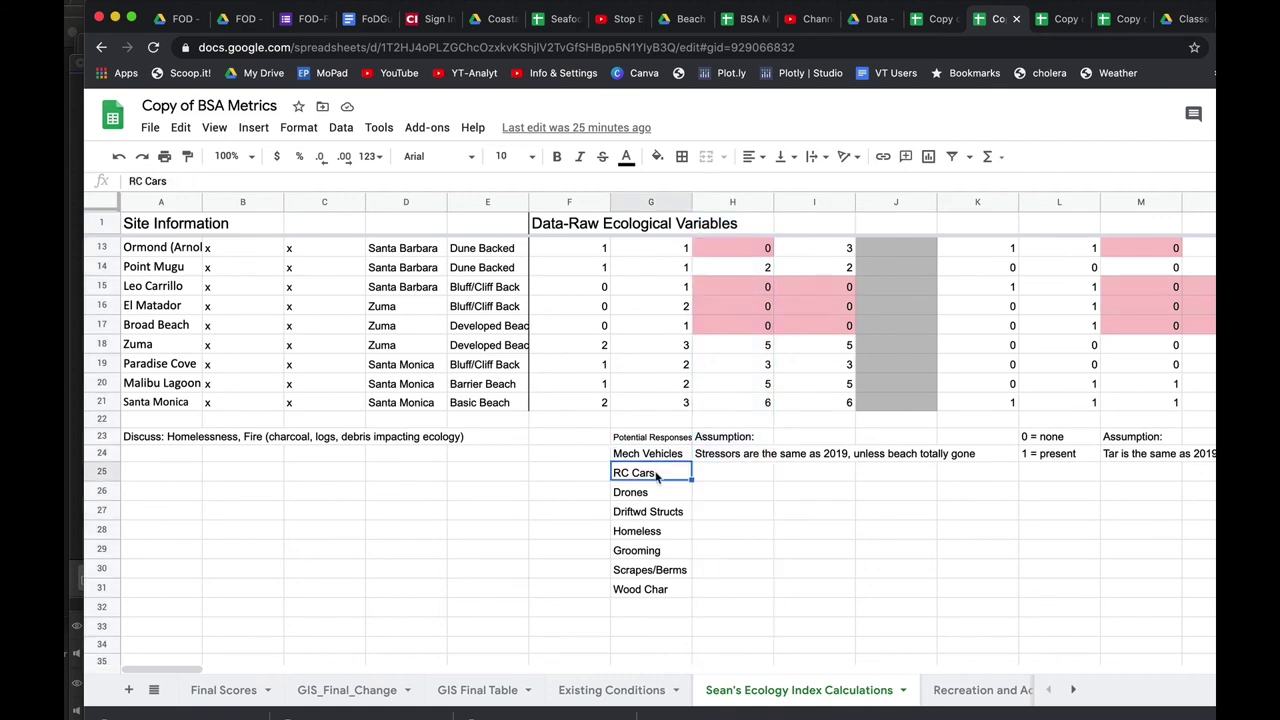
left_click(653, 491)
left_click(663, 511)
left_click(663, 530)
left_click(663, 549)
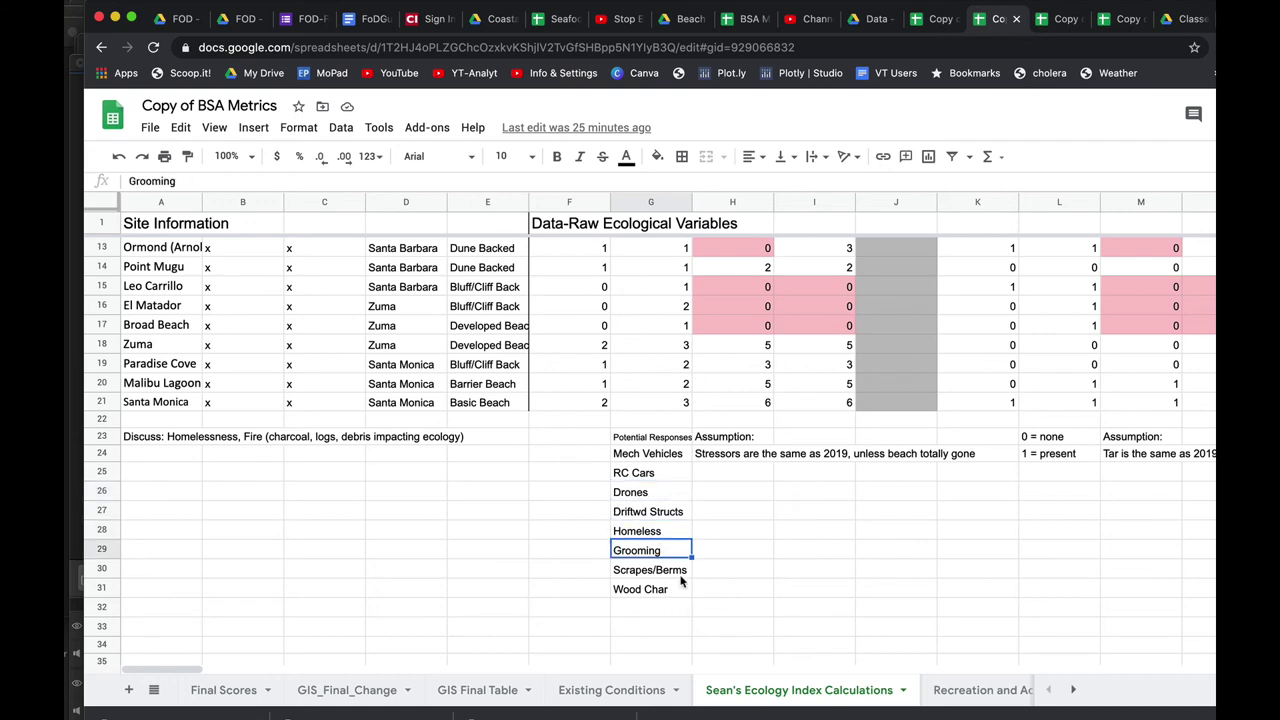
- Review the Tar Present and Corvids Present columns across 2014, 2019, SLR-Cons and SLR-Dyn, including the codes and assumptions beneath them
scroll(687, 576, "up", 5)
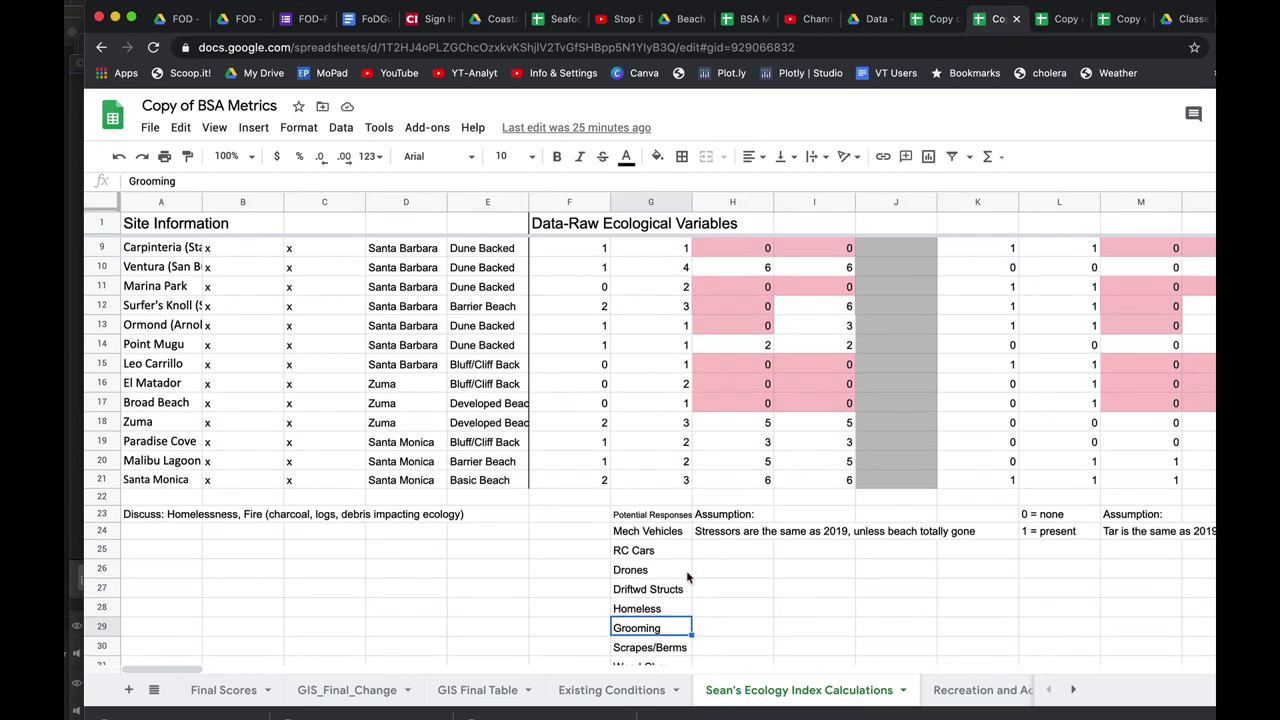
scroll(687, 576, "right", 7)
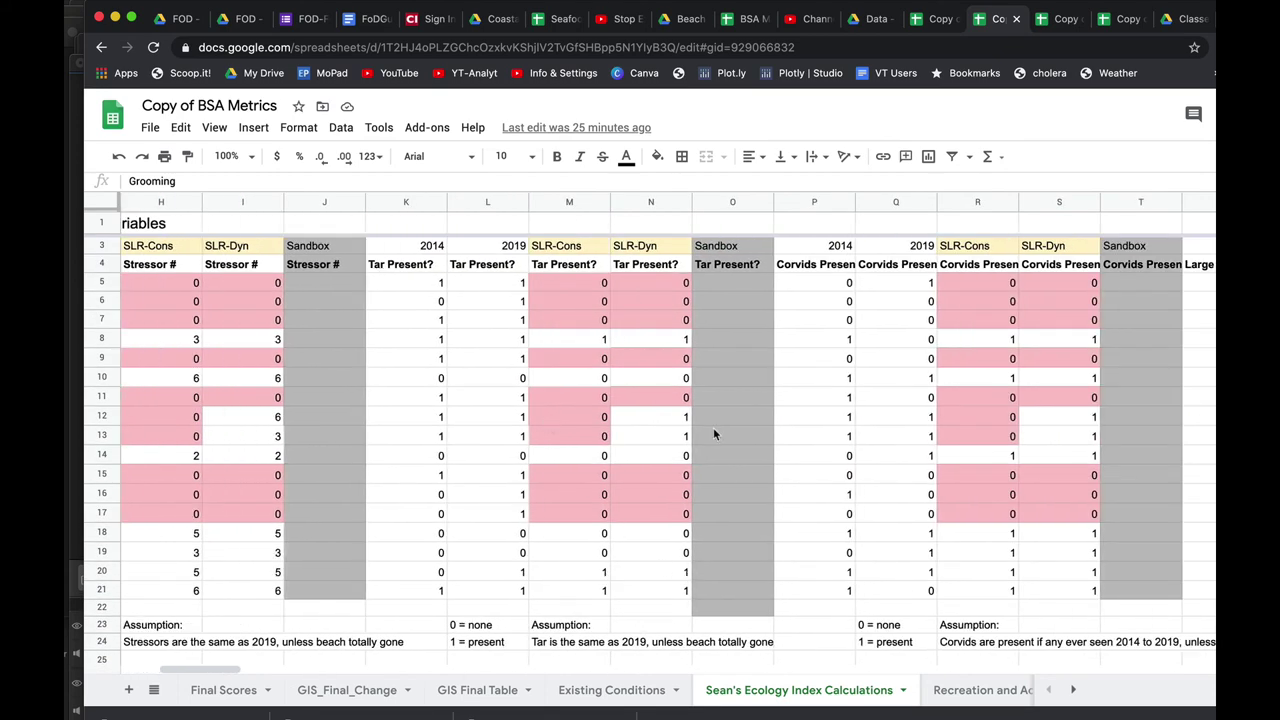
scroll(713, 427, "right", 2)
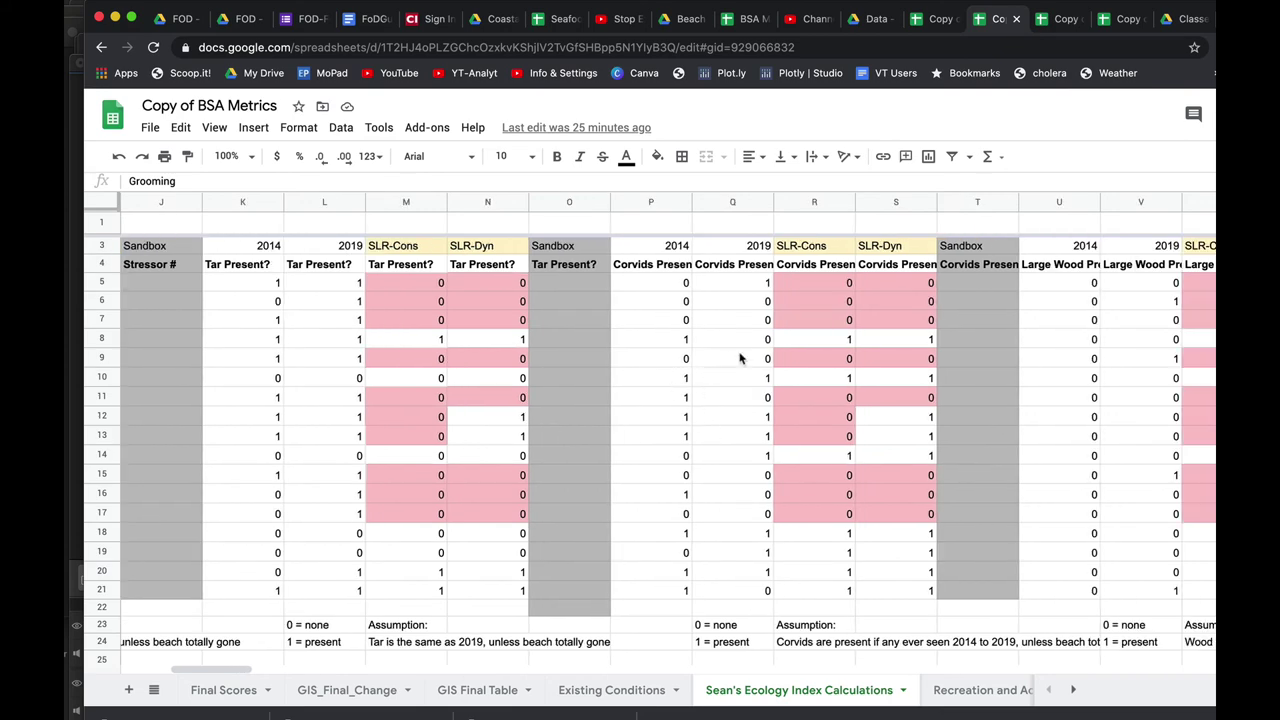
scroll(745, 357, "right", 3)
scroll(750, 357, "right", 3)
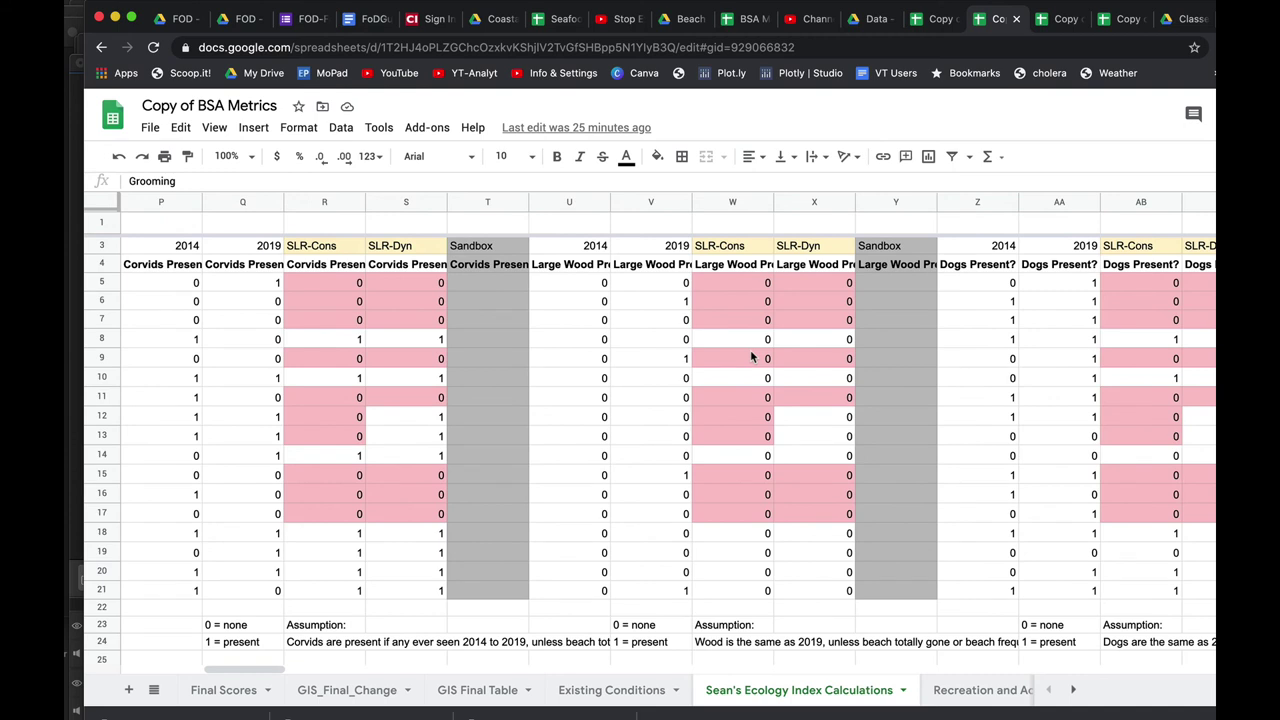
- Compare the Large Wood Present and Dogs Present columns and read the assumptions noted under each group
scroll(750, 357, "right", 2)
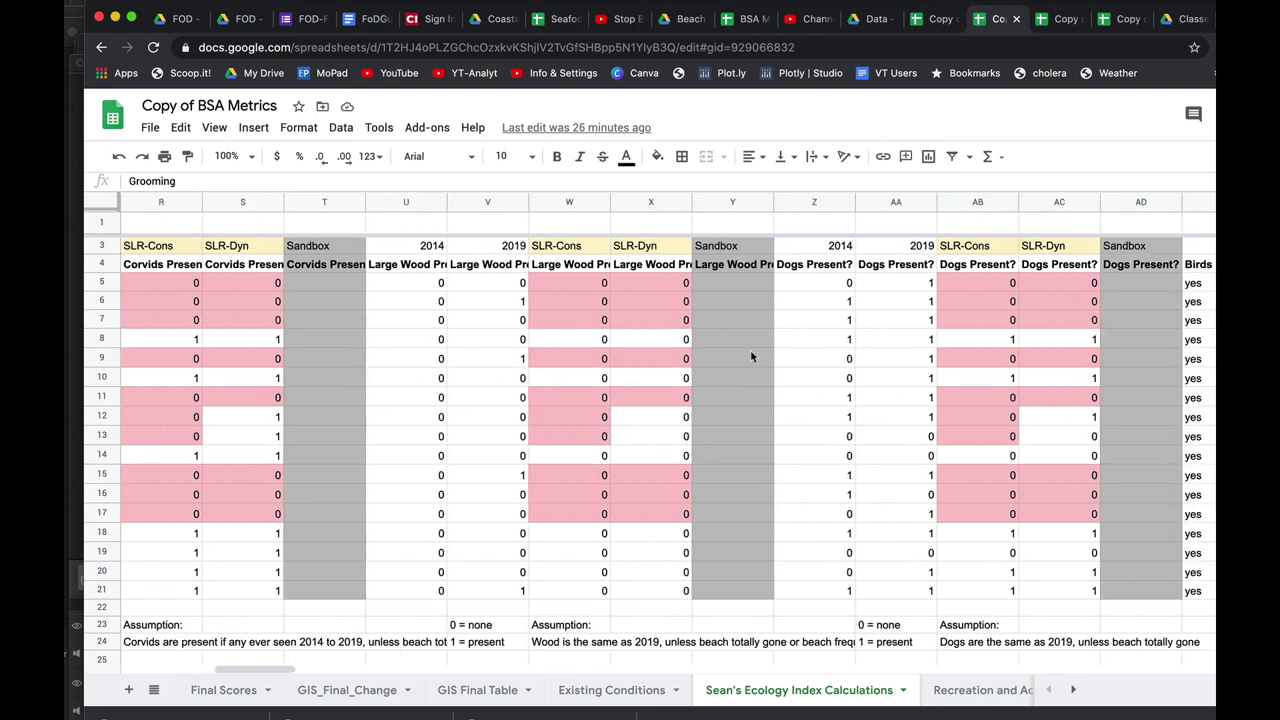
scroll(750, 357, "right", 1)
scroll(779, 357, "right", 2)
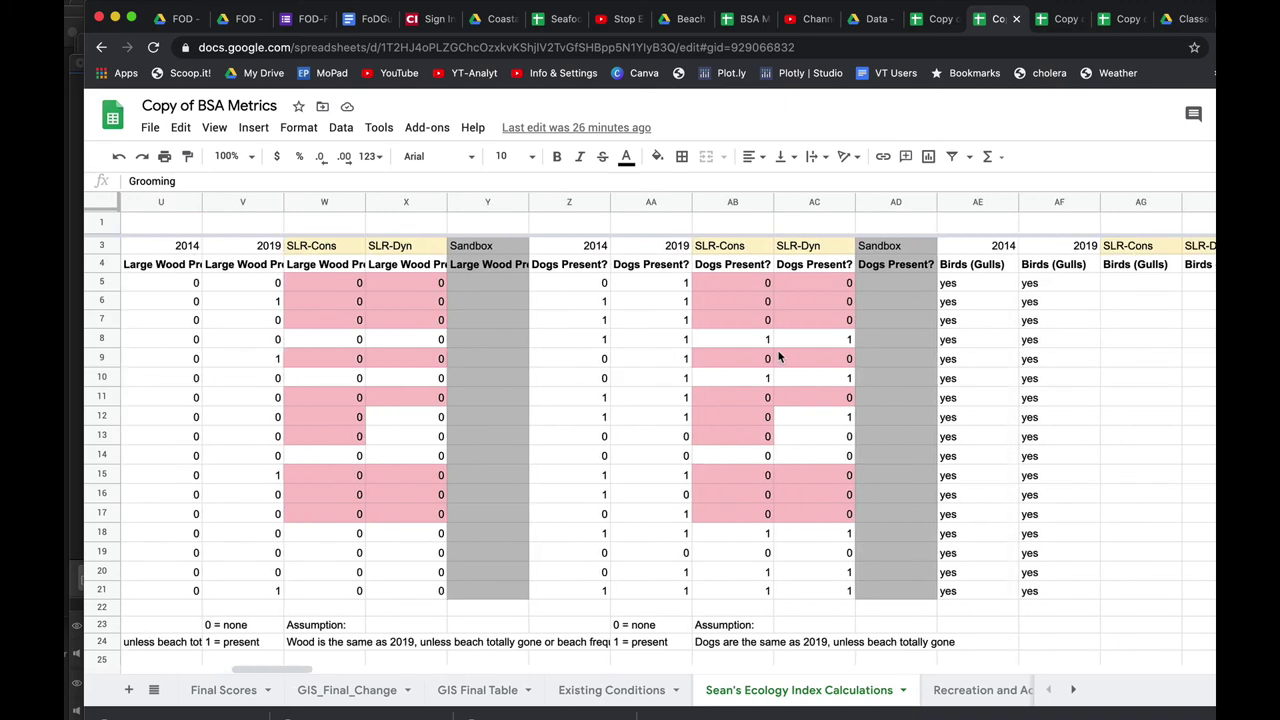
scroll(779, 357, "right", 2)
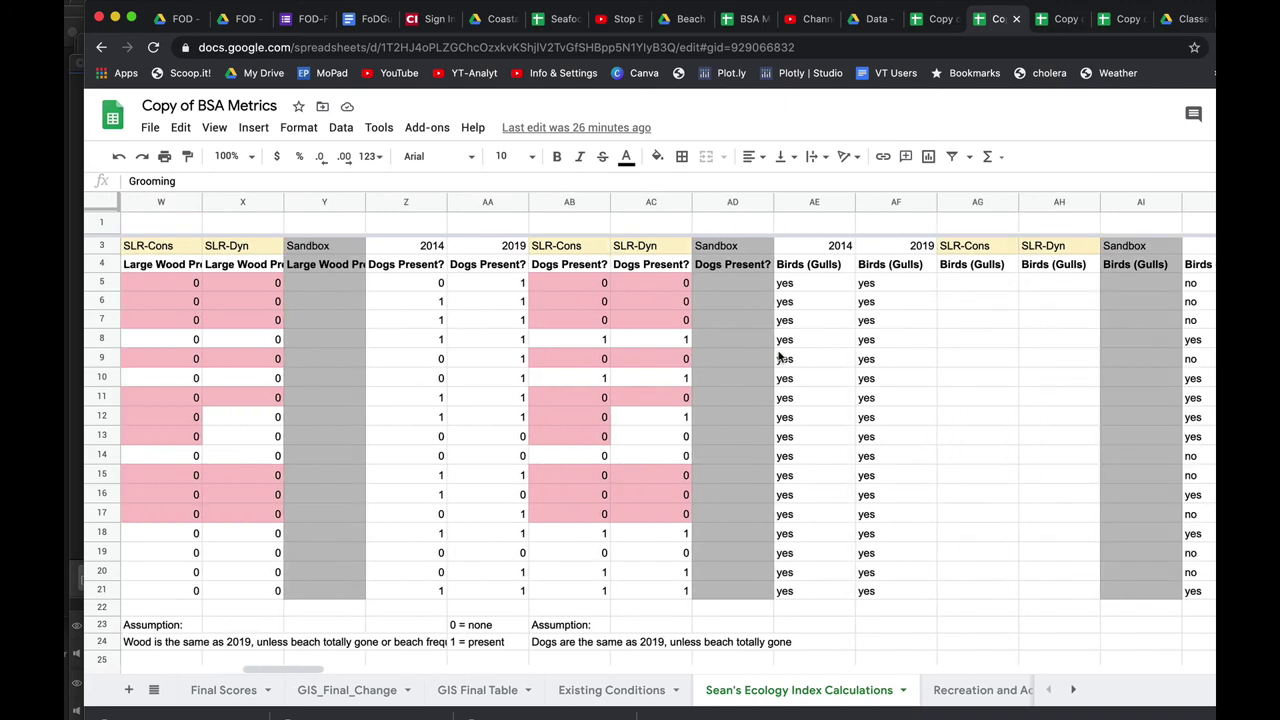
- Look over the Birds columns for gulls, corvids and shorebirds, then the Nesting and Nesting_Binary columns with their nesting assumption
scroll(779, 357, "right", 9)
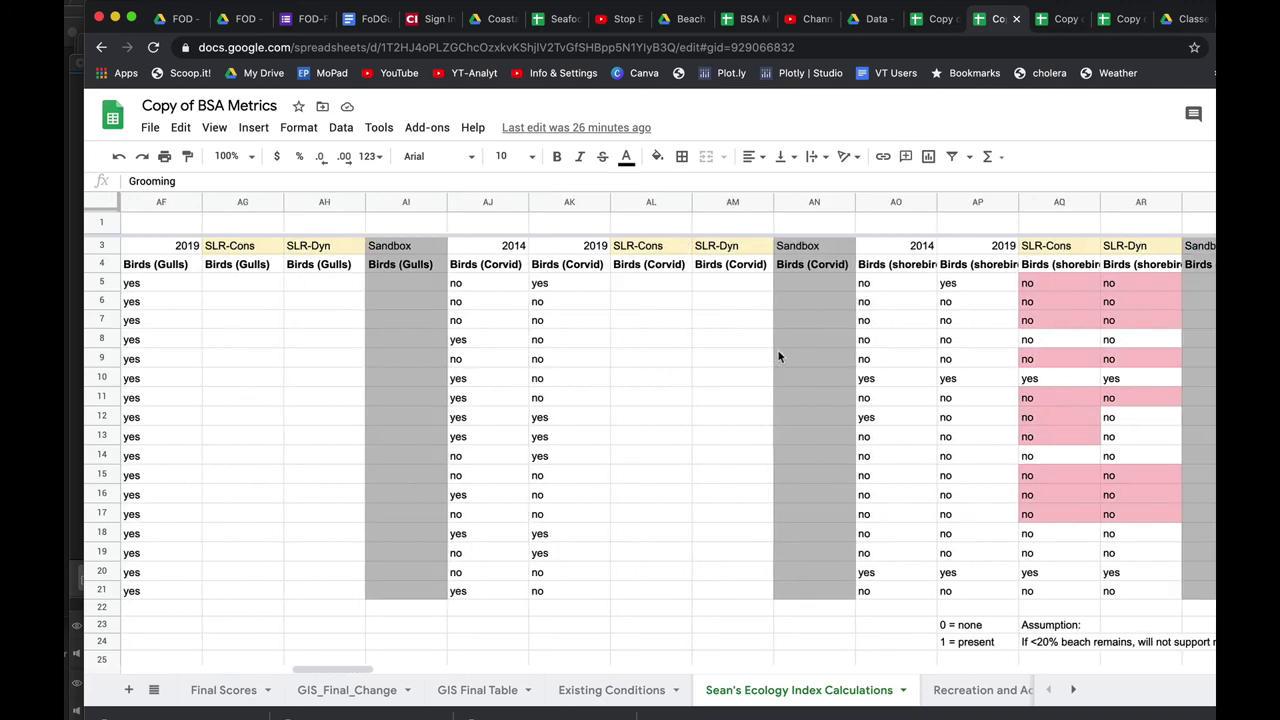
scroll(779, 357, "right", 5)
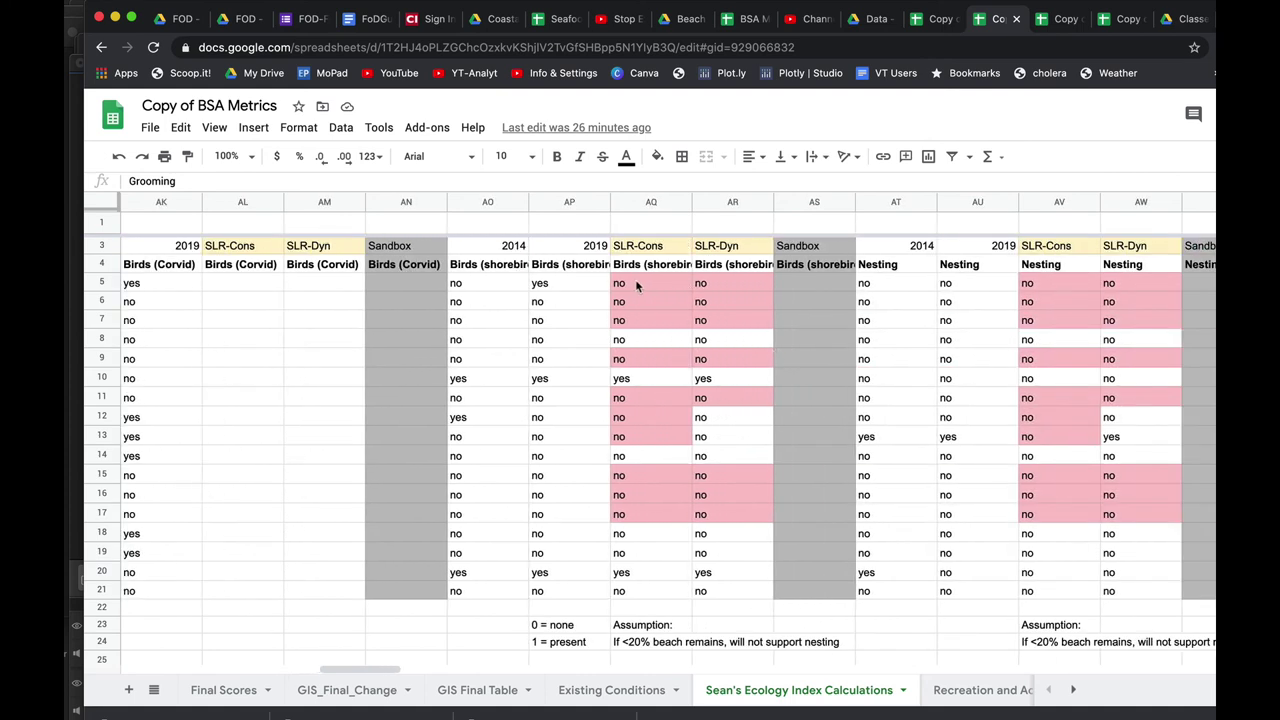
scroll(640, 287, "right", 3)
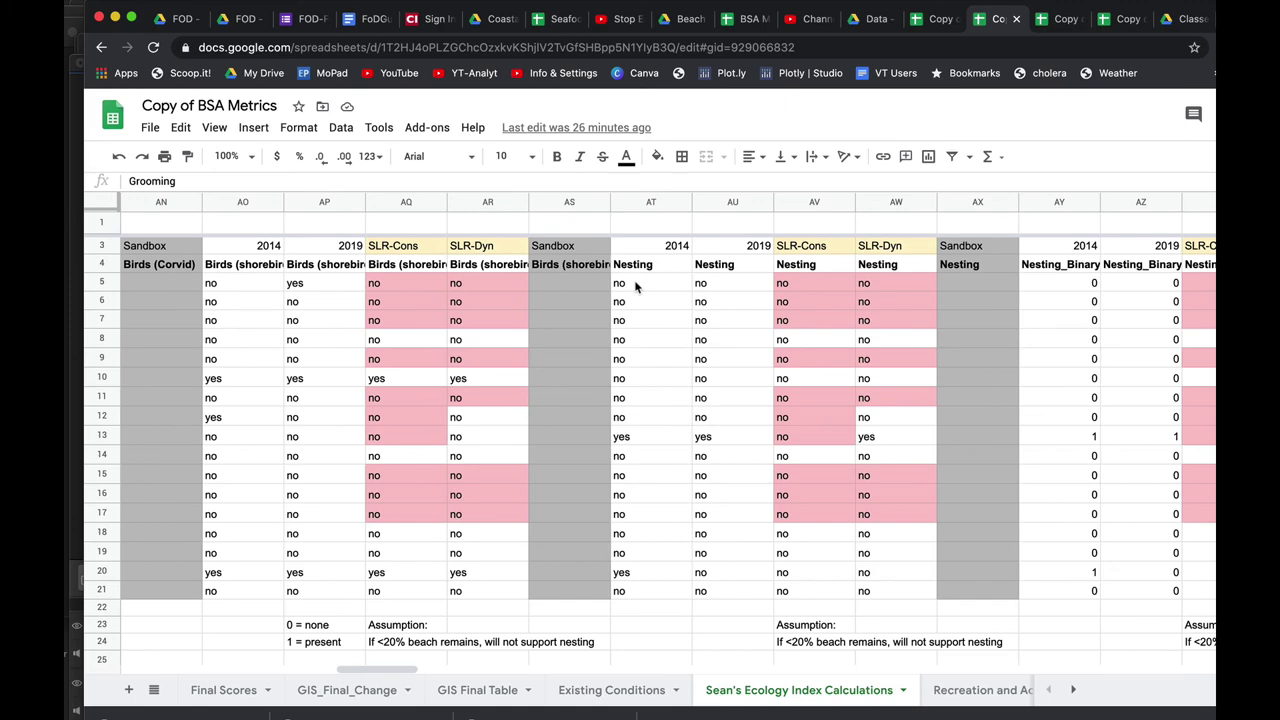
scroll(635, 287, "right", 6)
scroll(635, 287, "down", 1)
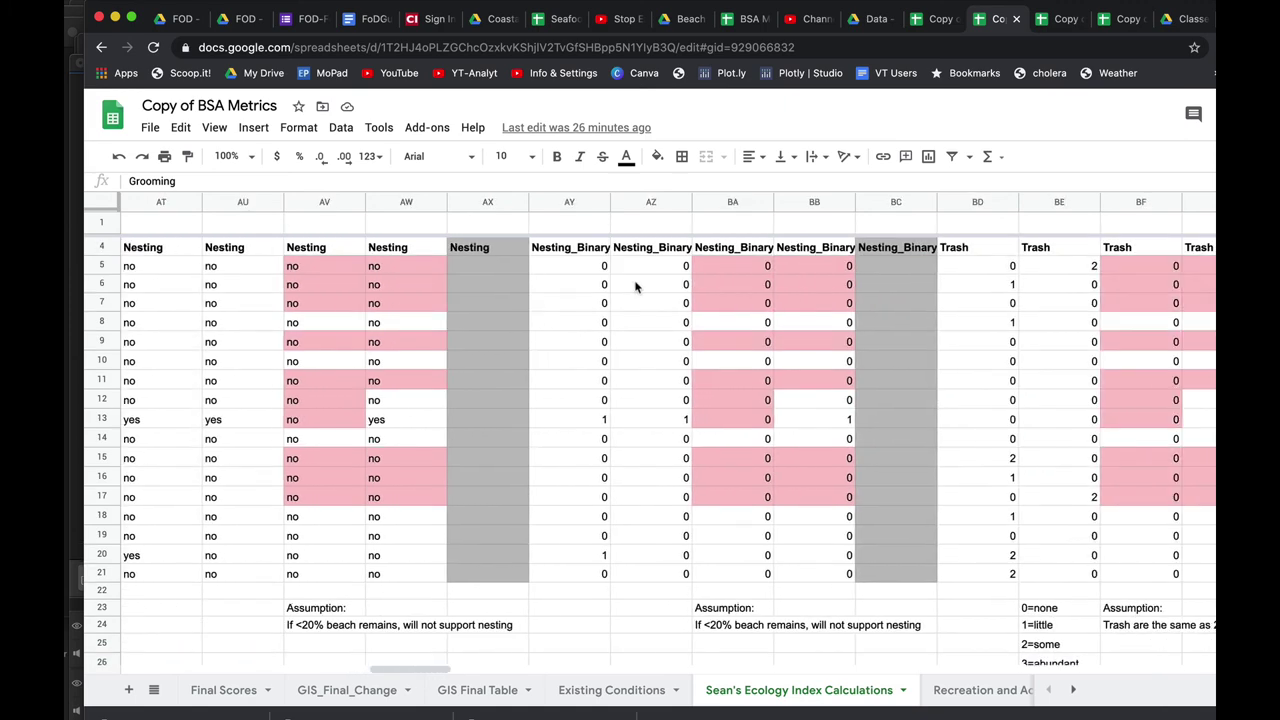
scroll(635, 287, "up", 1)
- Examine the Trash, Grooming, Wrack and Kelp Bed columns together with their abundance codes and performance adjustments
scroll(635, 287, "right", 12)
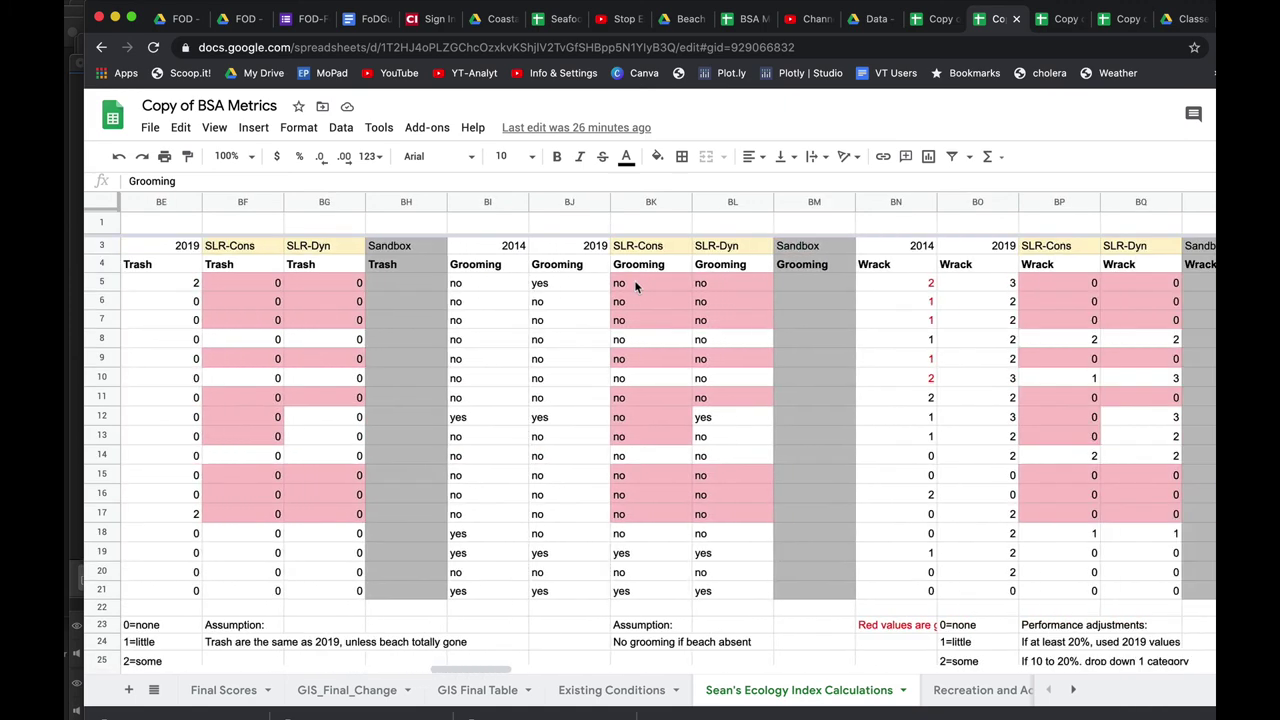
scroll(635, 287, "right", 1)
scroll(635, 287, "right", 1)
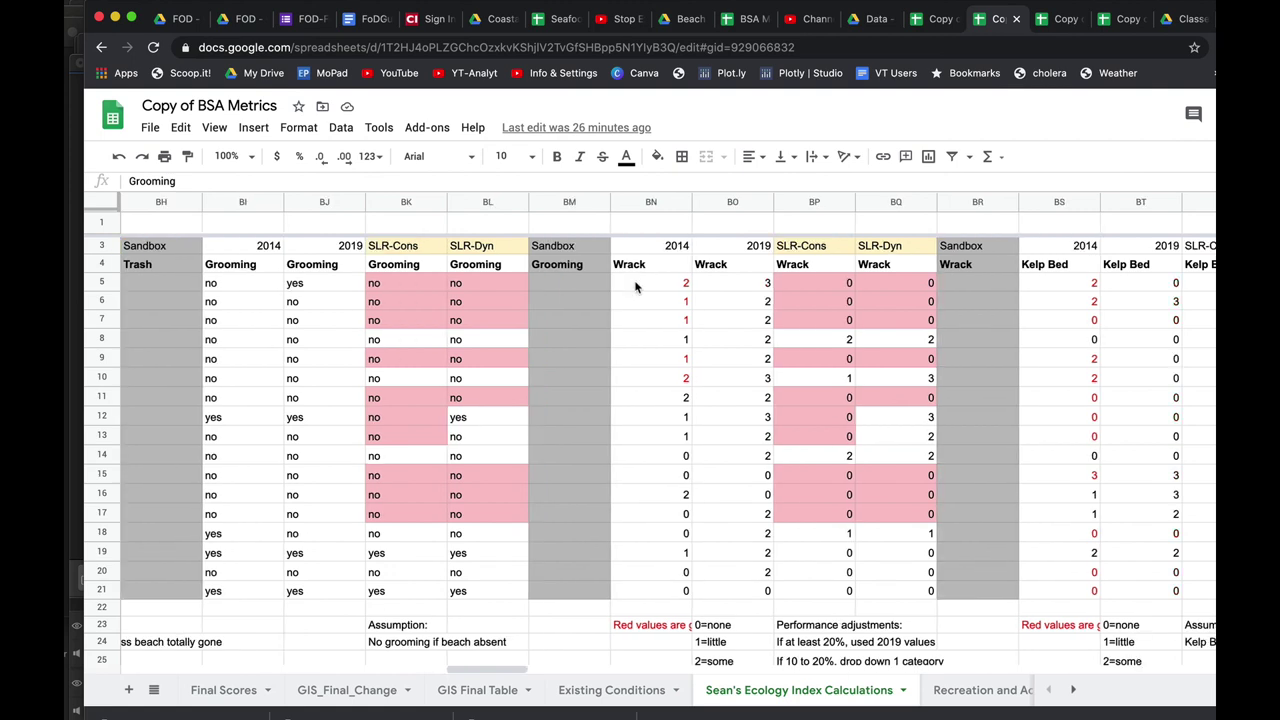
scroll(635, 287, "right", 3)
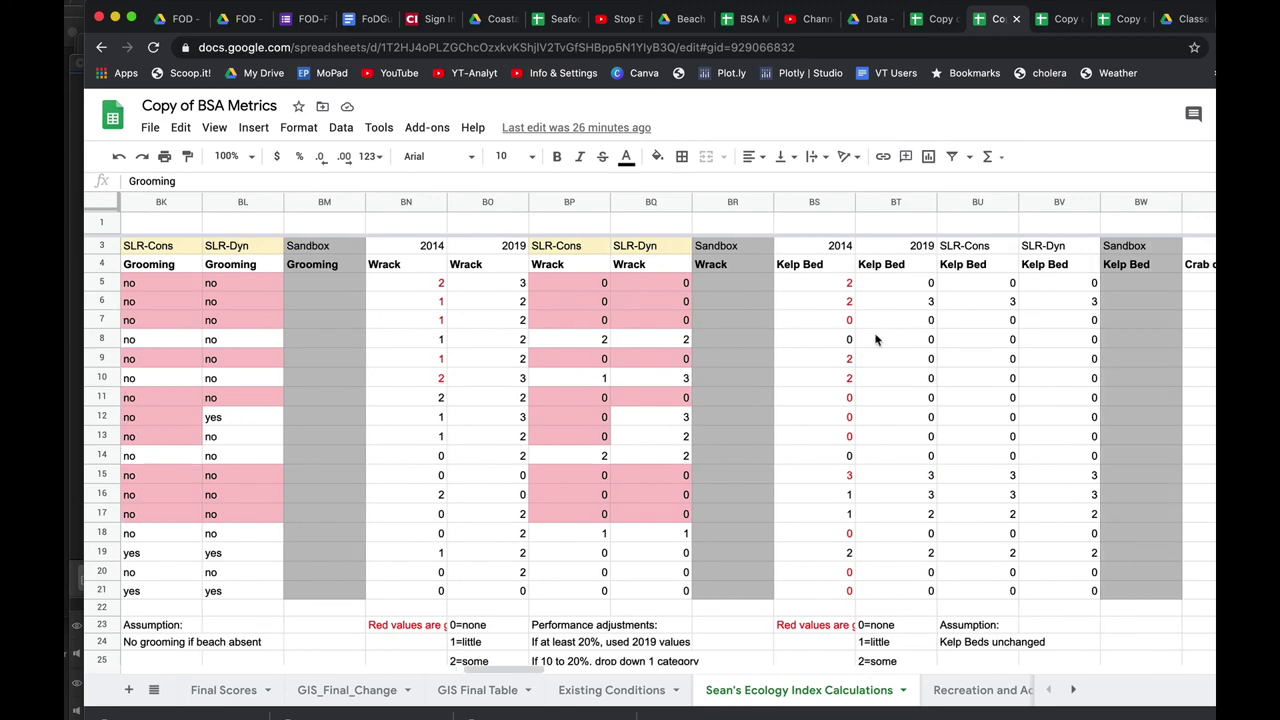
- Review the Crab diversity, Shell Diversity and Hoppers columns along with the species codes and rounding assumptions below the table
scroll(876, 341, "right", 7)
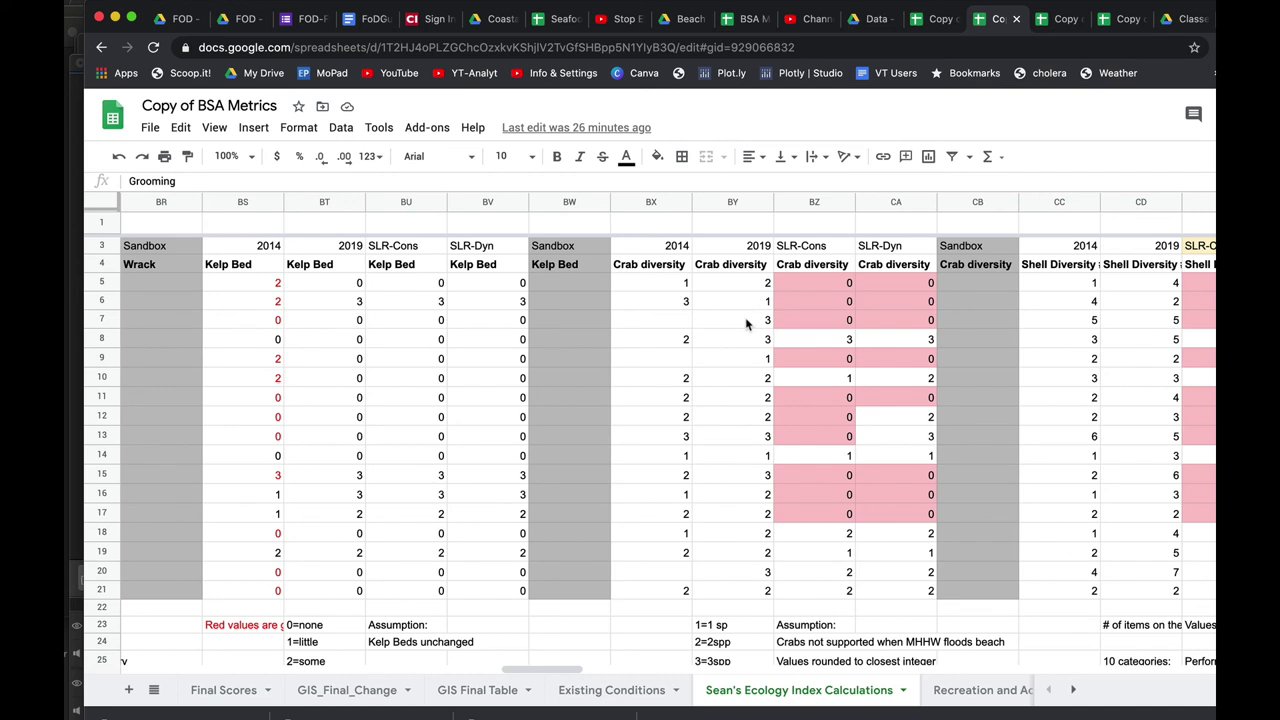
scroll(746, 323, "right", 4)
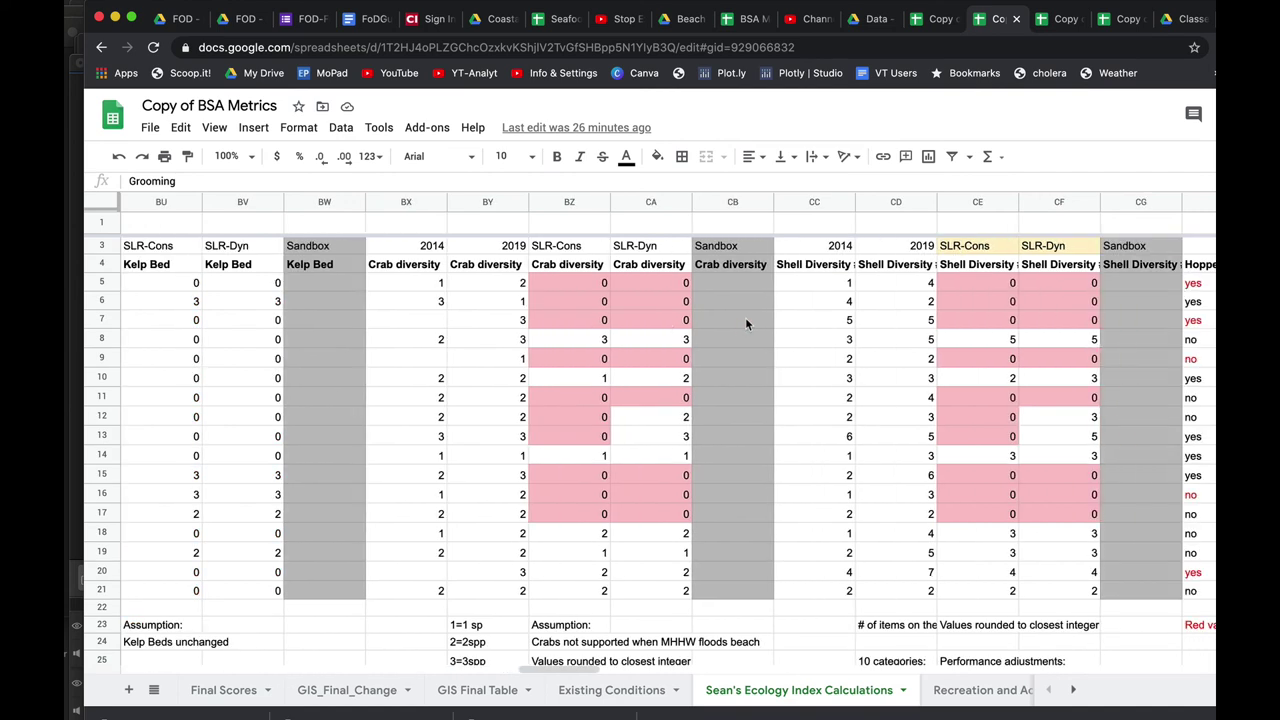
scroll(759, 316, "right", 1)
scroll(760, 320, "right", 1)
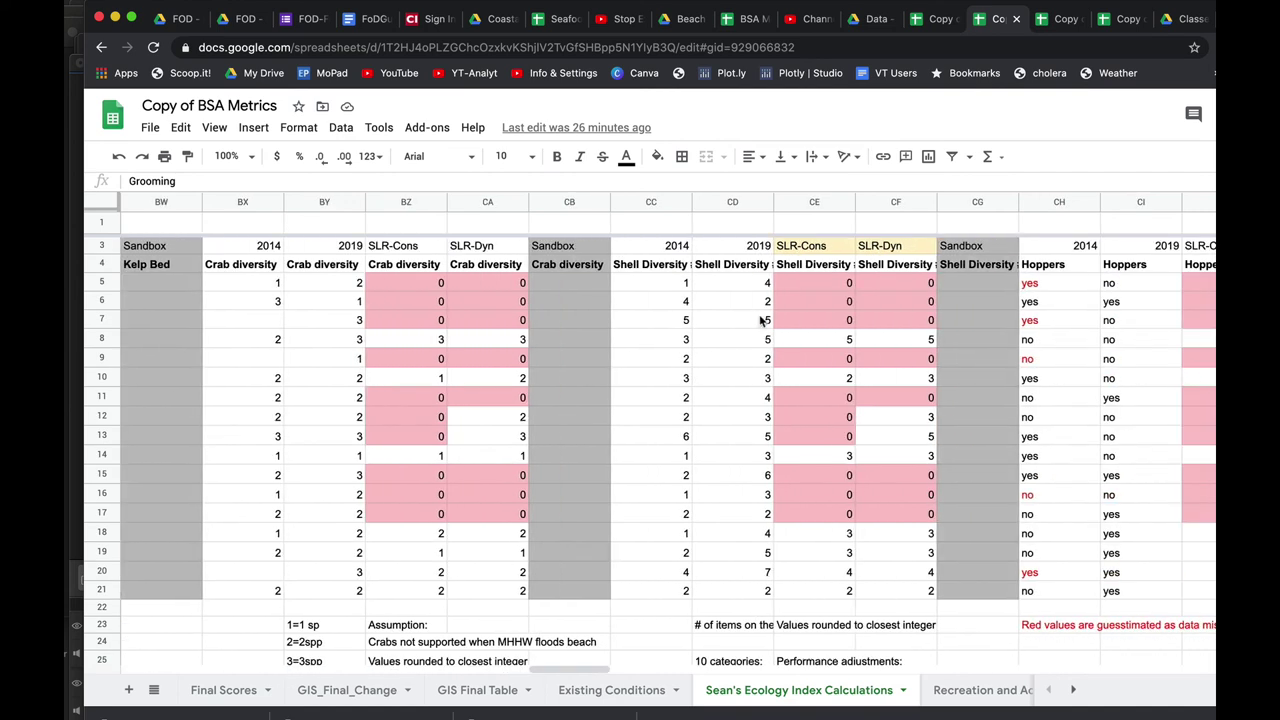
scroll(760, 320, "right", 10)
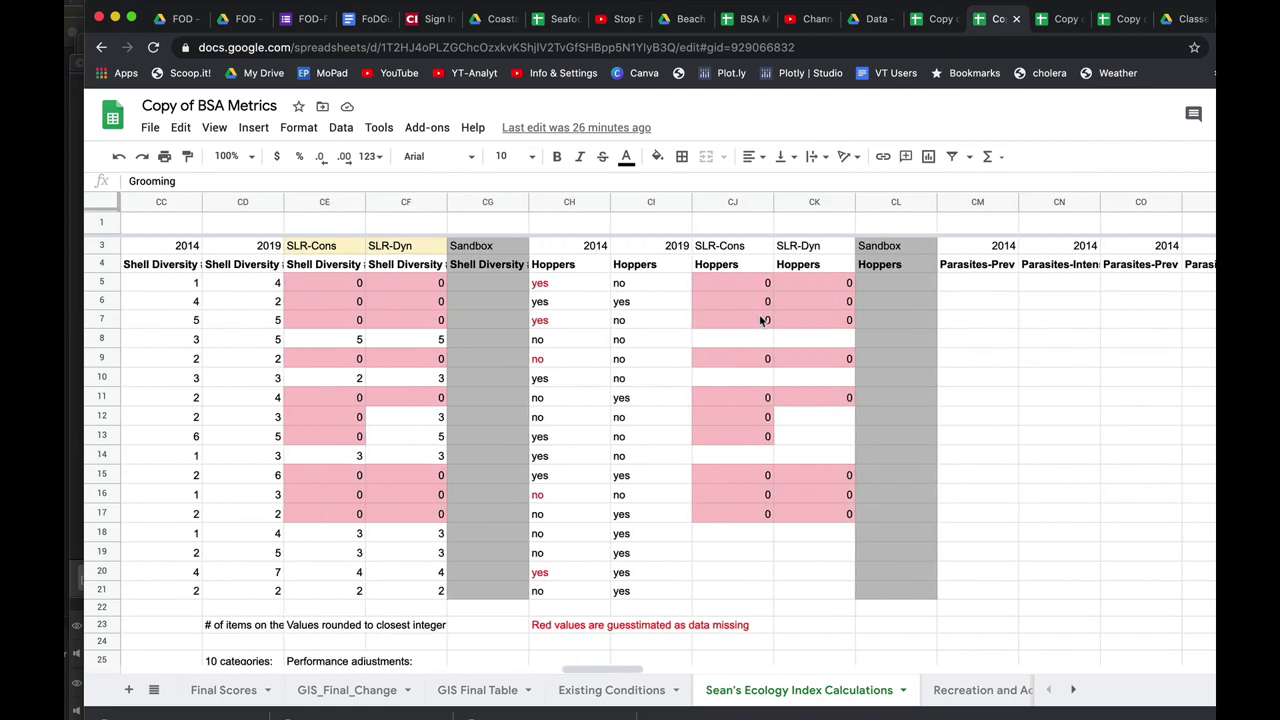
- Inspect the parasite prevalence and intensity columns, continuing to the FIB grade and proportion columns with their source links
scroll(759, 320, "right", 2)
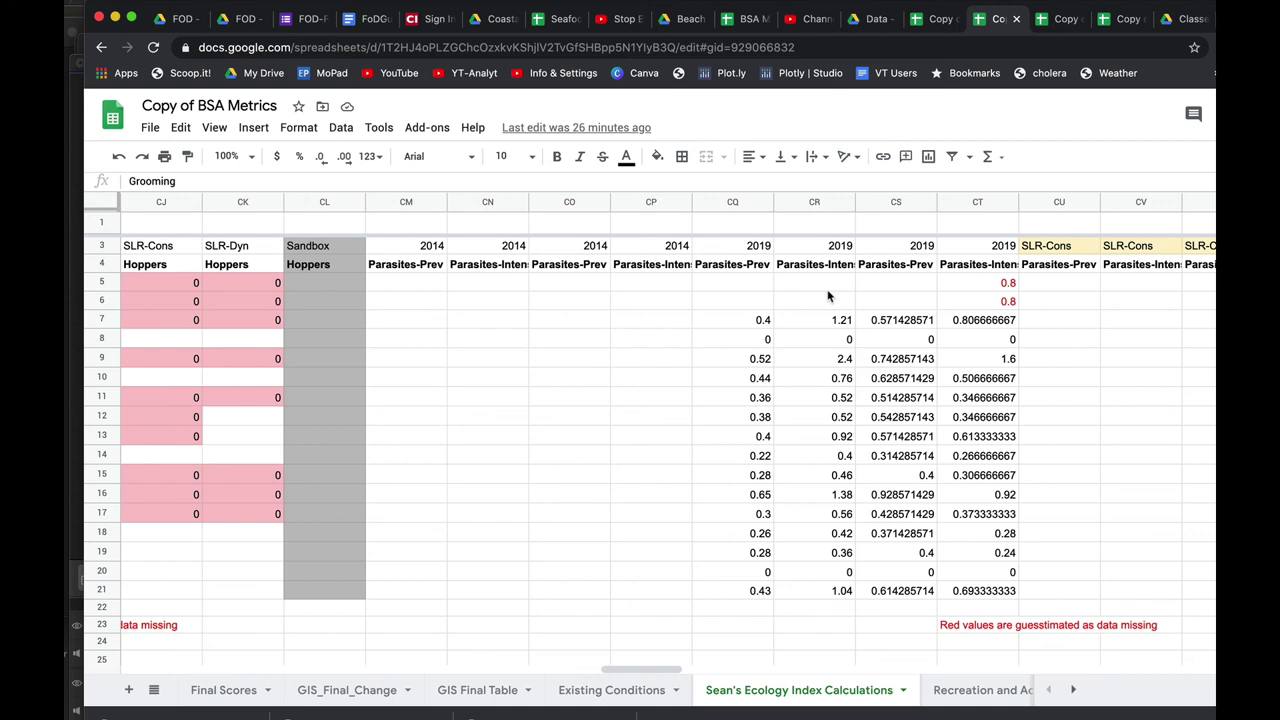
scroll(828, 296, "right", 8)
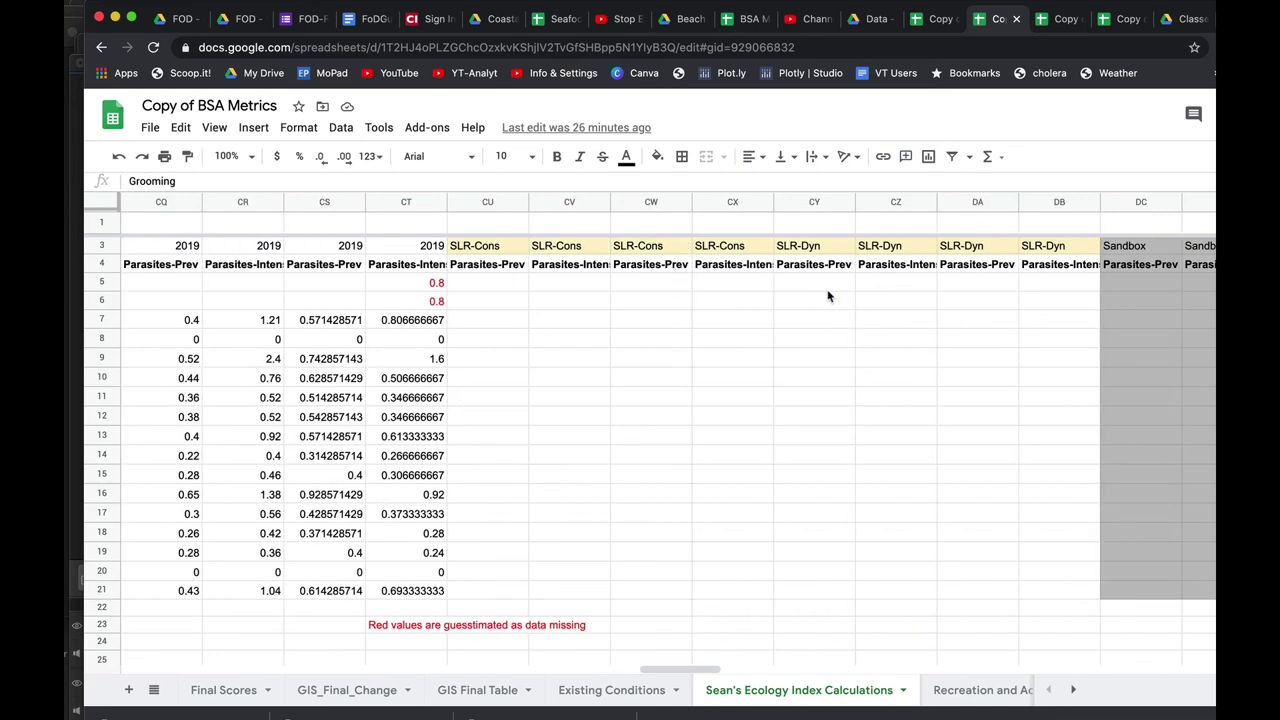
scroll(828, 296, "right", 14)
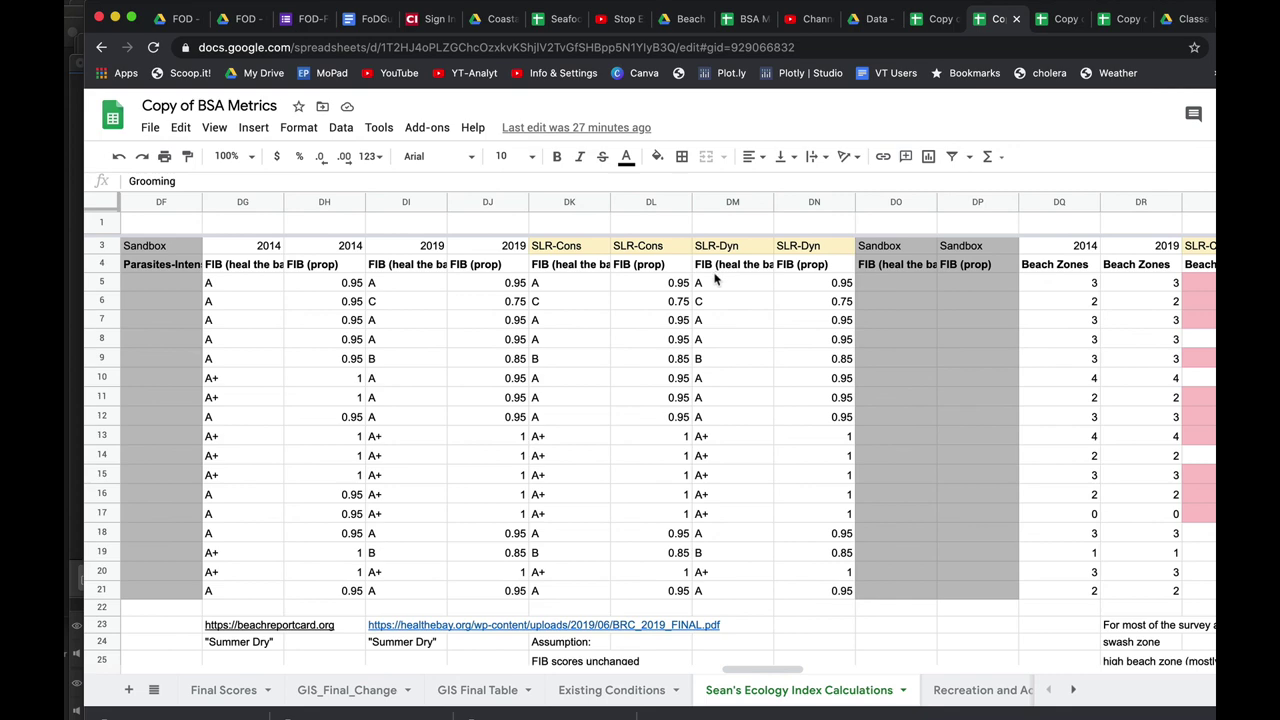
- Read the Beach Zones and Inland Connect columns with their scoring notes, up to the start of the Data-Visitor & Related Data section
scroll(715, 280, "right", 5)
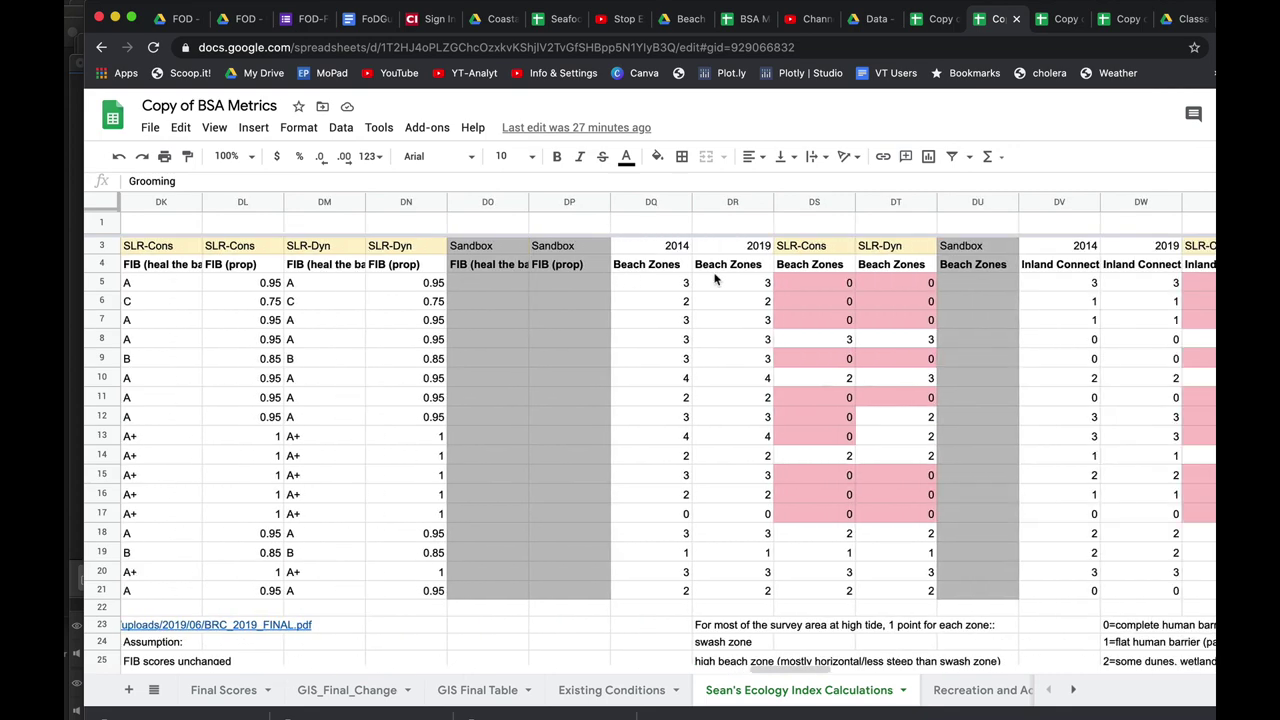
scroll(715, 280, "right", 2)
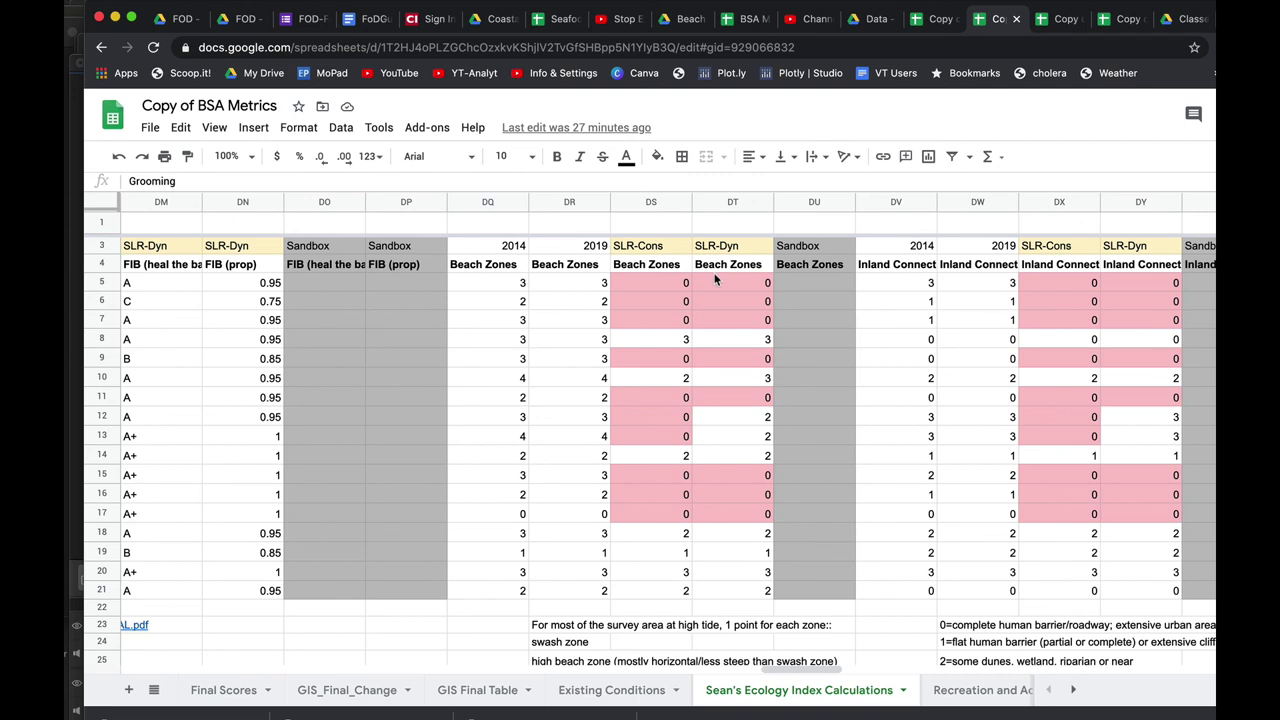
scroll(899, 362, "right", 1)
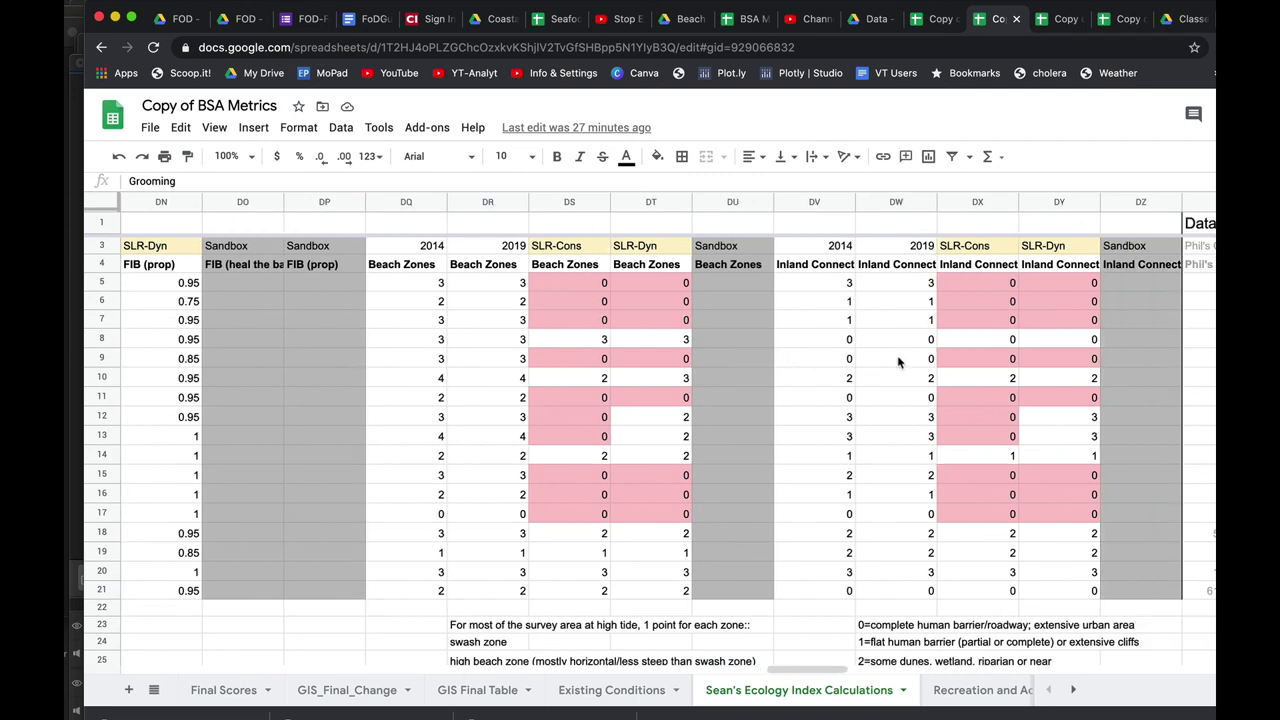
scroll(898, 362, "right", 3)
scroll(898, 360, "right", 2)
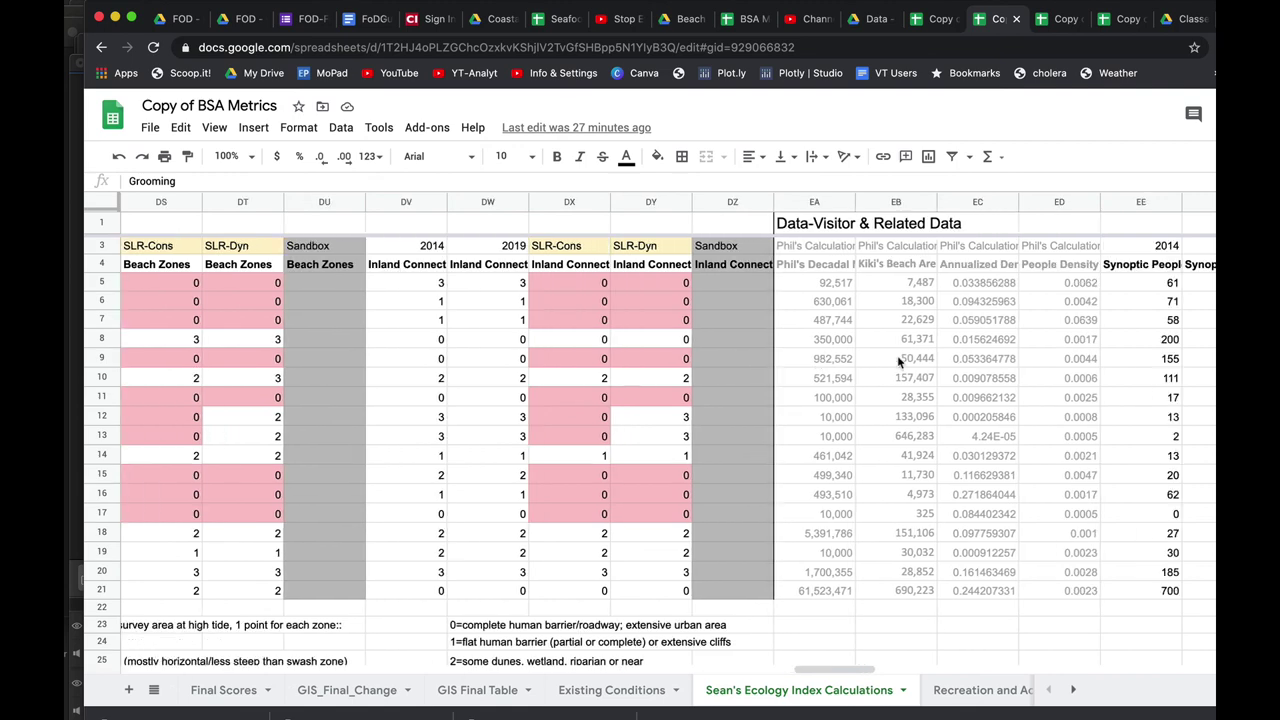
- Go back to the FIB columns, then switch to the Copy of Master_Compiled_Edit_Feb_2019 spreadsheet
scroll(898, 361, "left", 15)
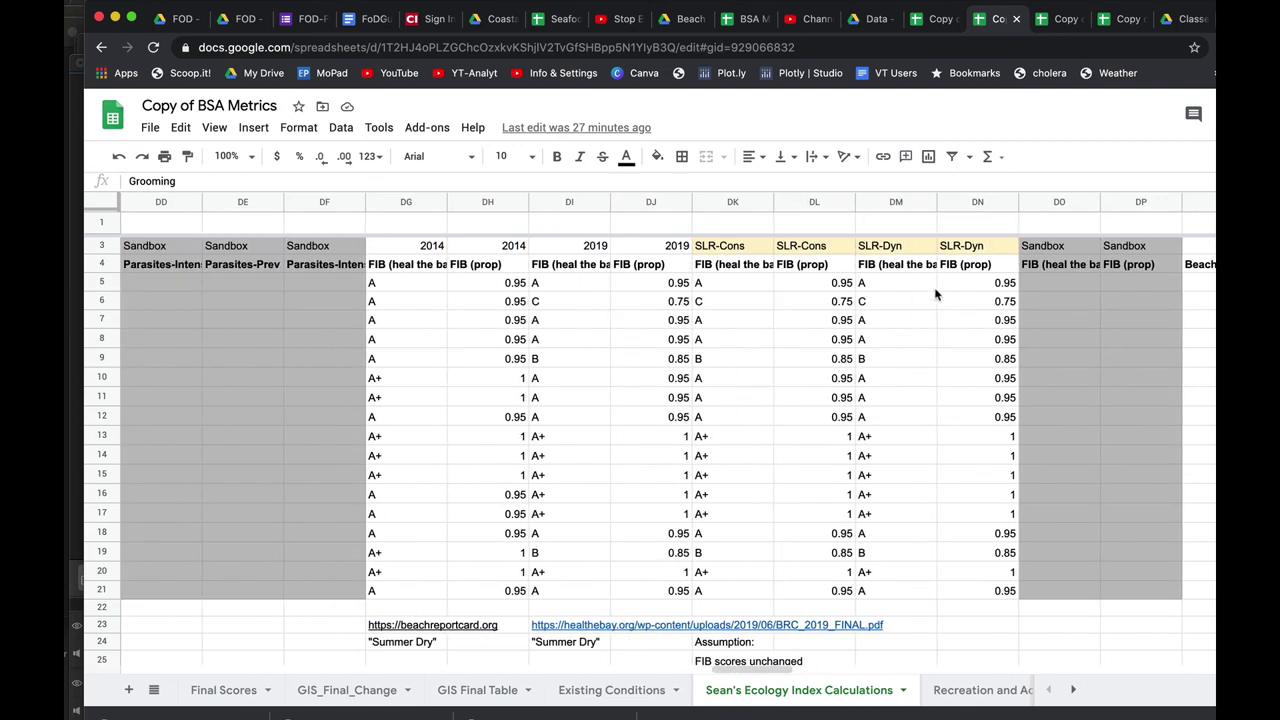
left_click(938, 20)
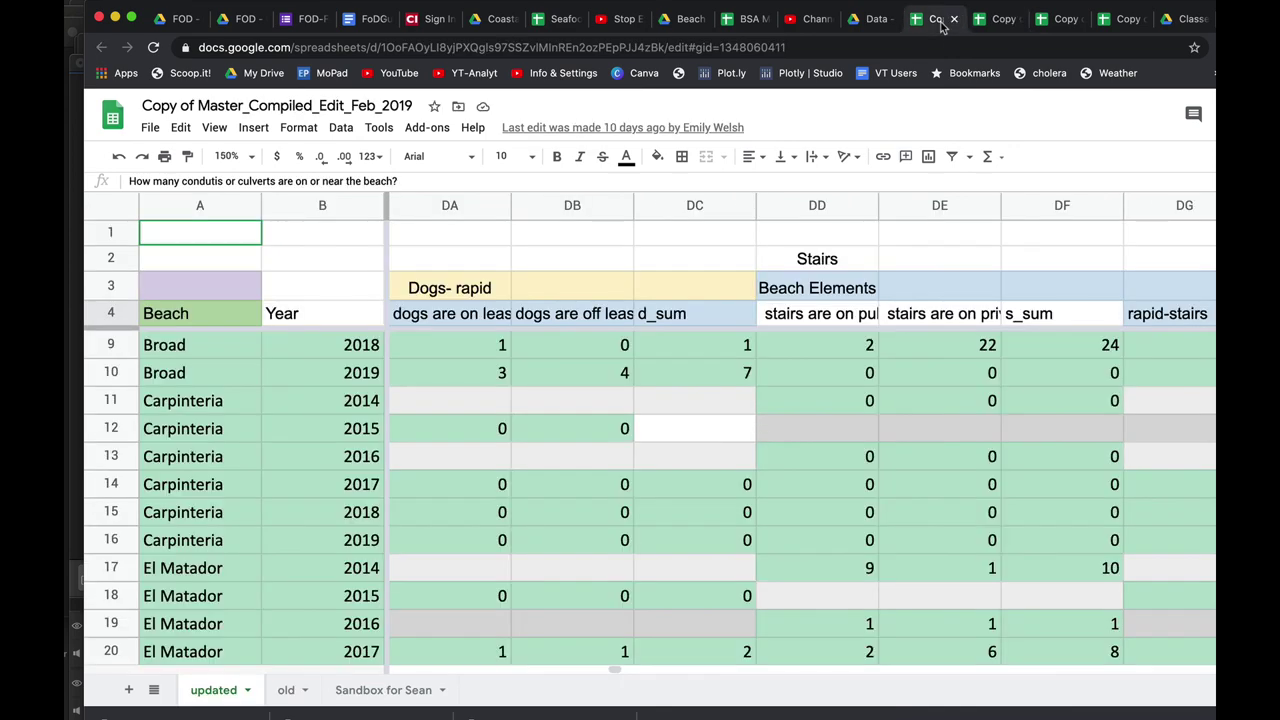